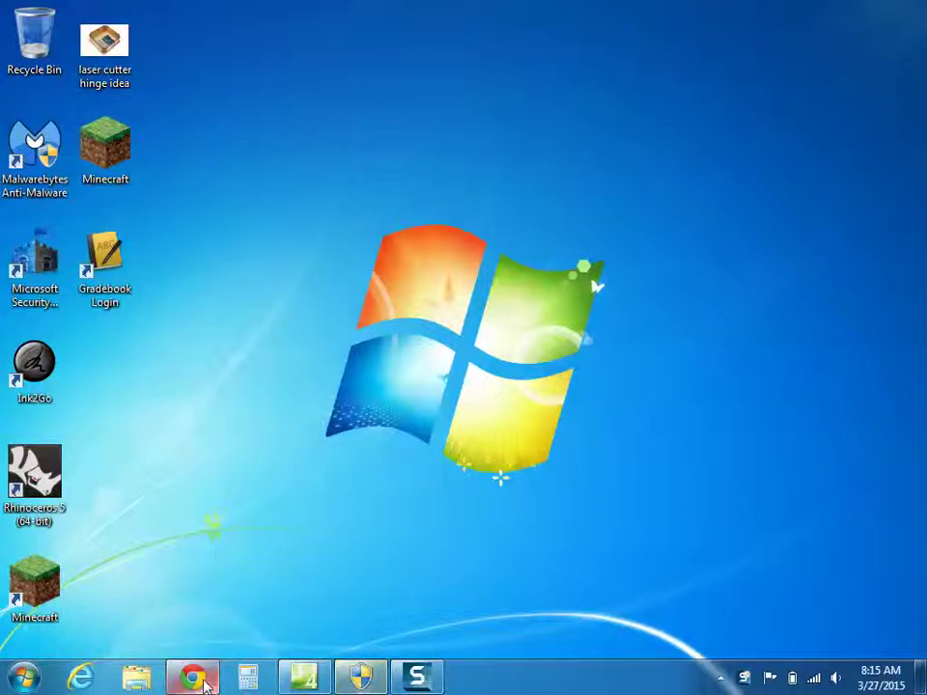
- Switch to Chrome and open the Diddley Bows folder inside Rhino Stuff in My Drive on Google Drive
left_click(184, 552)
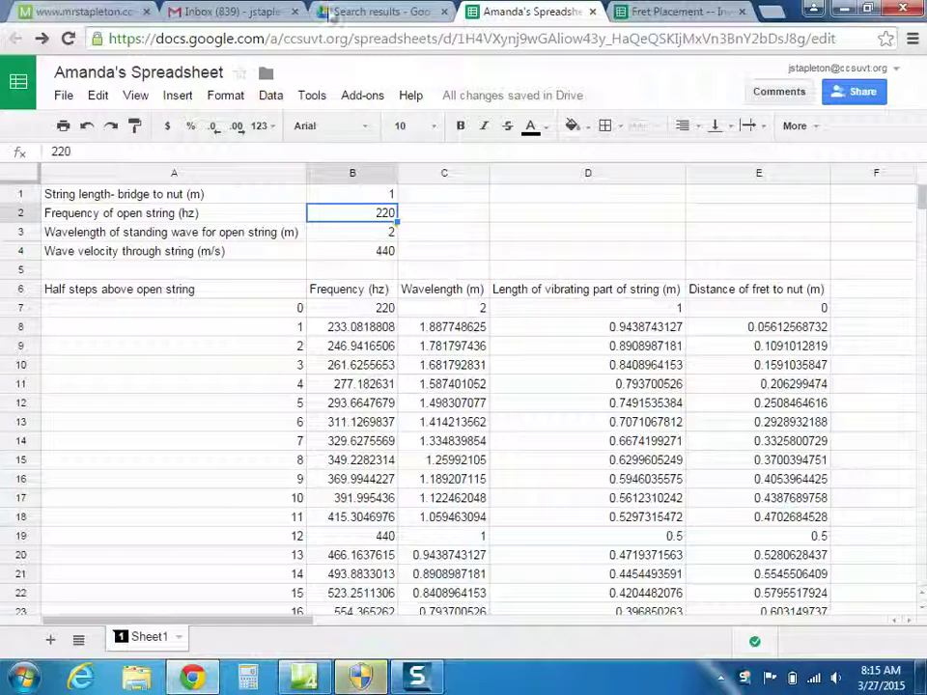
left_click(378, 13)
left_click(89, 232)
scroll(228, 294, "down", 2)
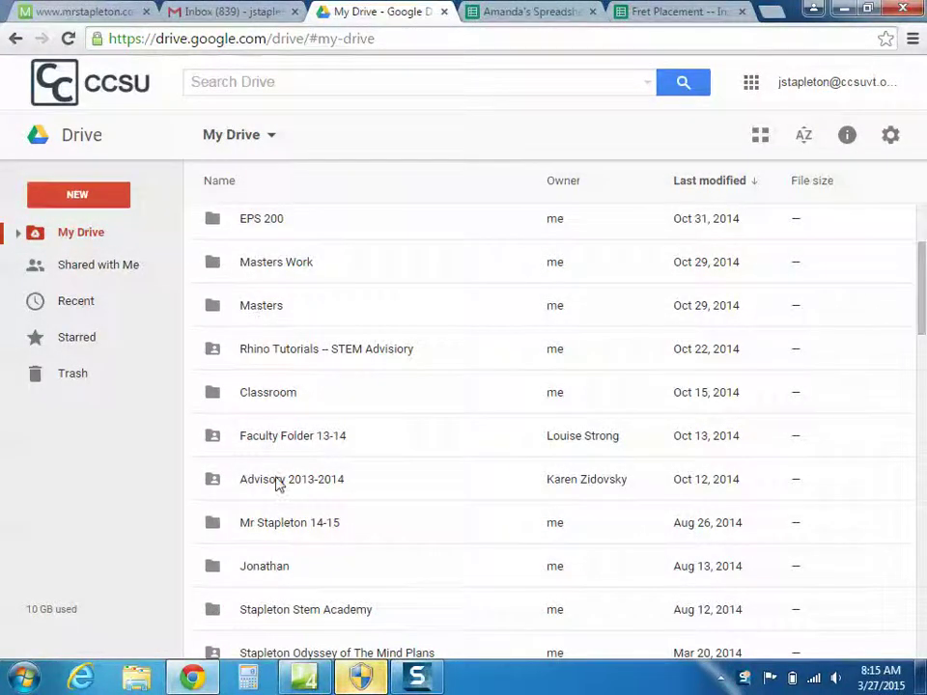
scroll(277, 483, "down", 2)
double_click(273, 517)
double_click(271, 232)
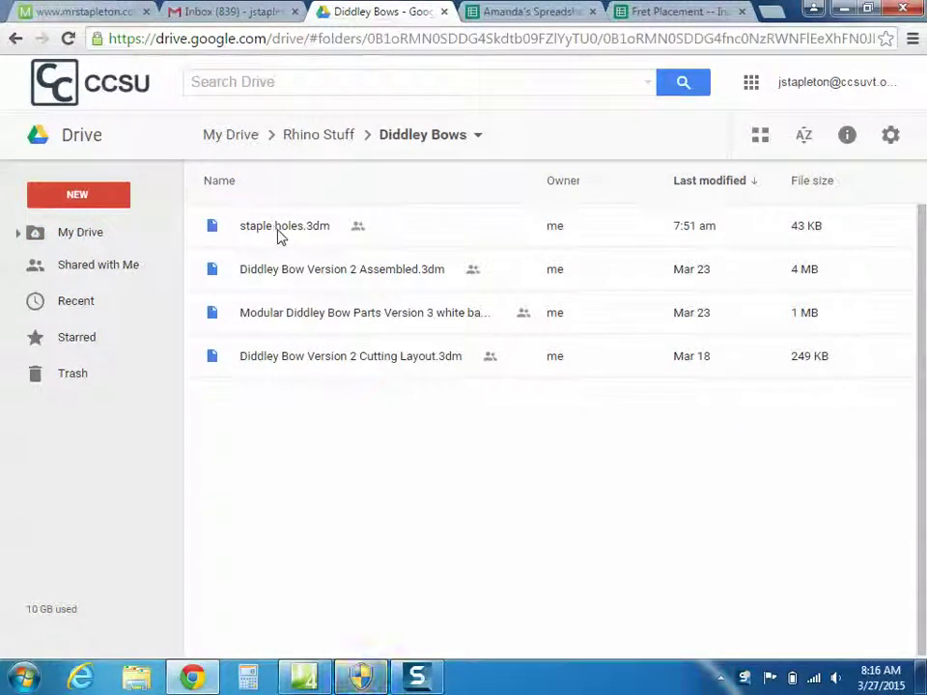
- Download the file staple holes.3dm from the folder and open it in Rhinoceros
double_click(279, 235)
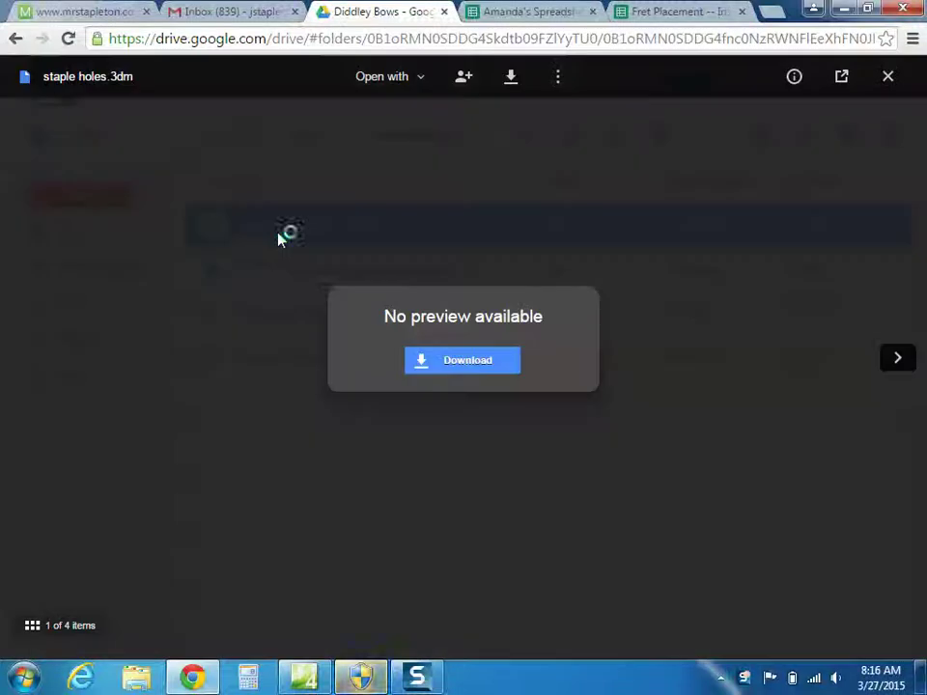
left_click(471, 362)
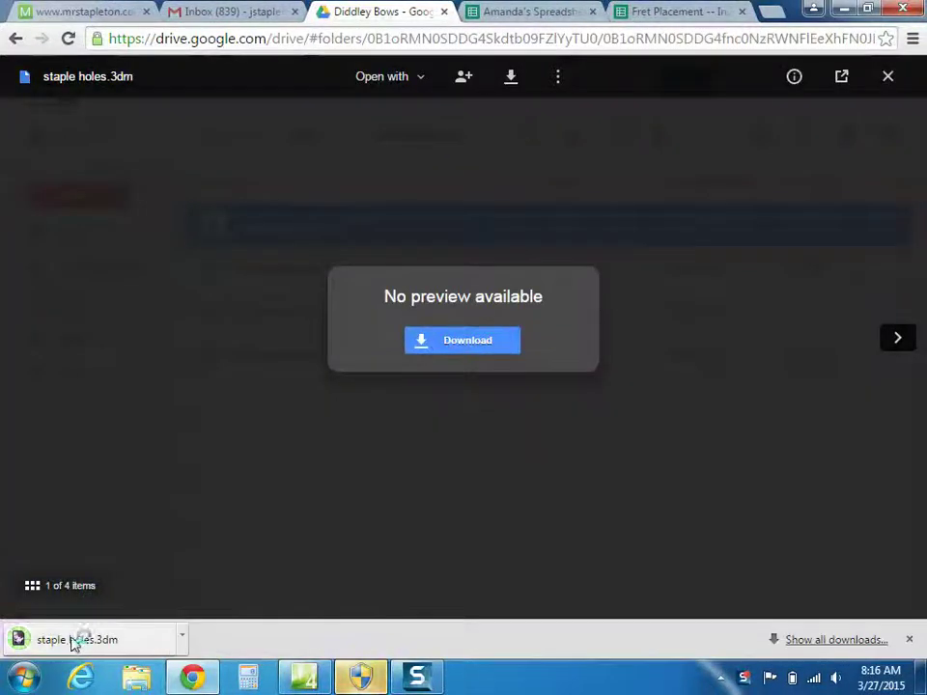
left_click(76, 639)
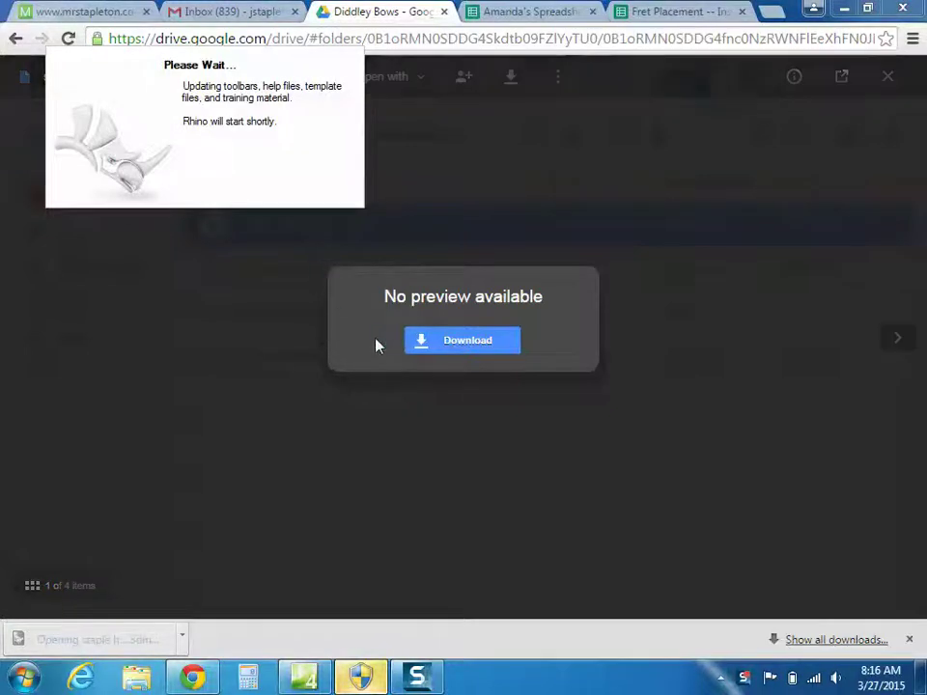
left_click(361, 681)
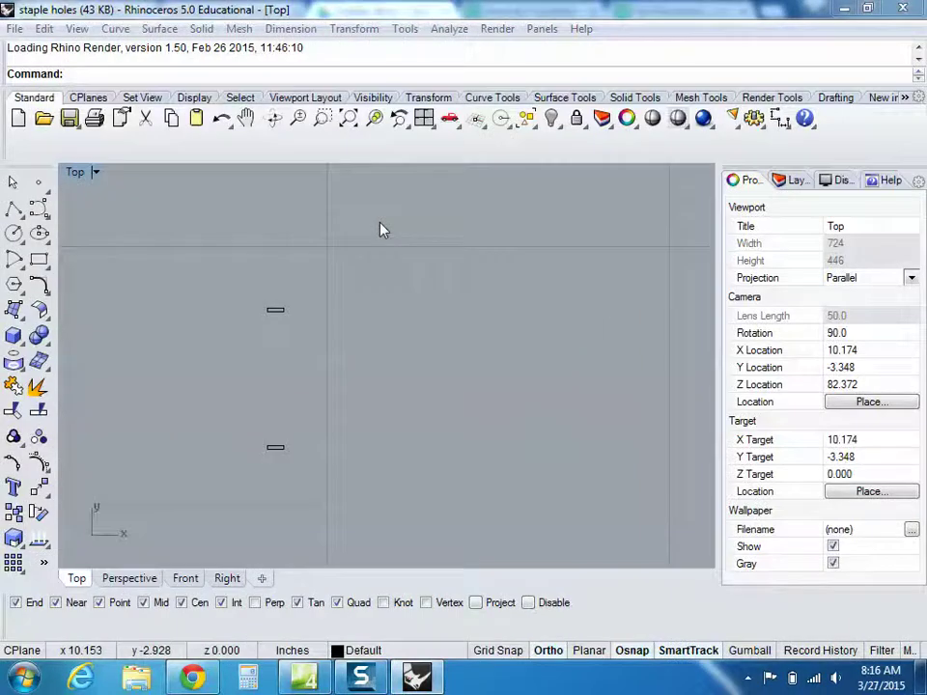
- Show all four viewports and examine the two small staple-hole outlines in them
double_click(76, 174)
scroll(301, 265, "down", 4)
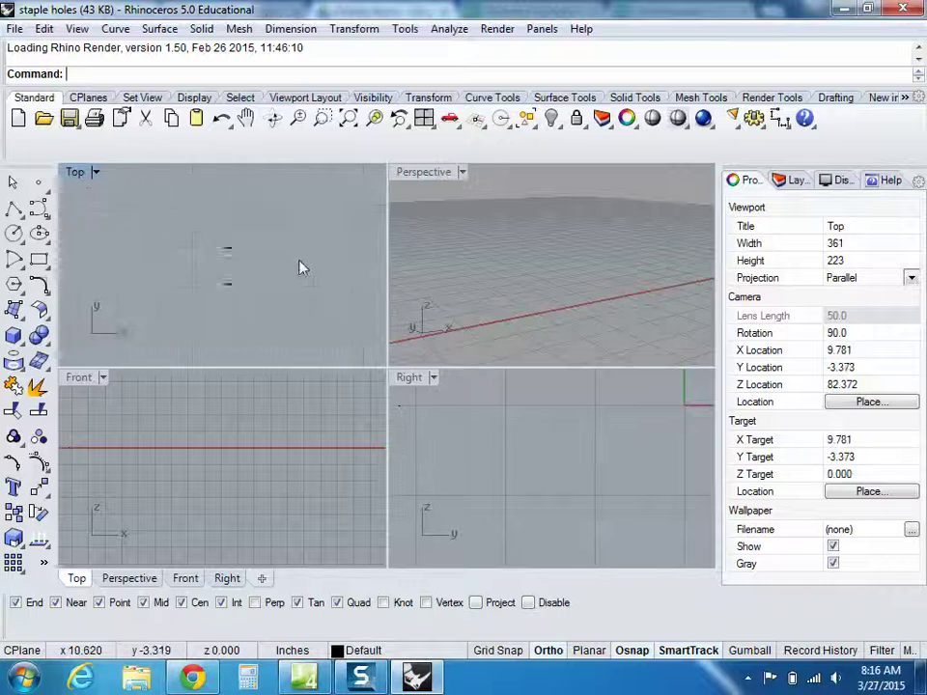
scroll(566, 296, "up", 2)
scroll(566, 296, "down", 5)
right_click_drag(563, 296, 472, 339)
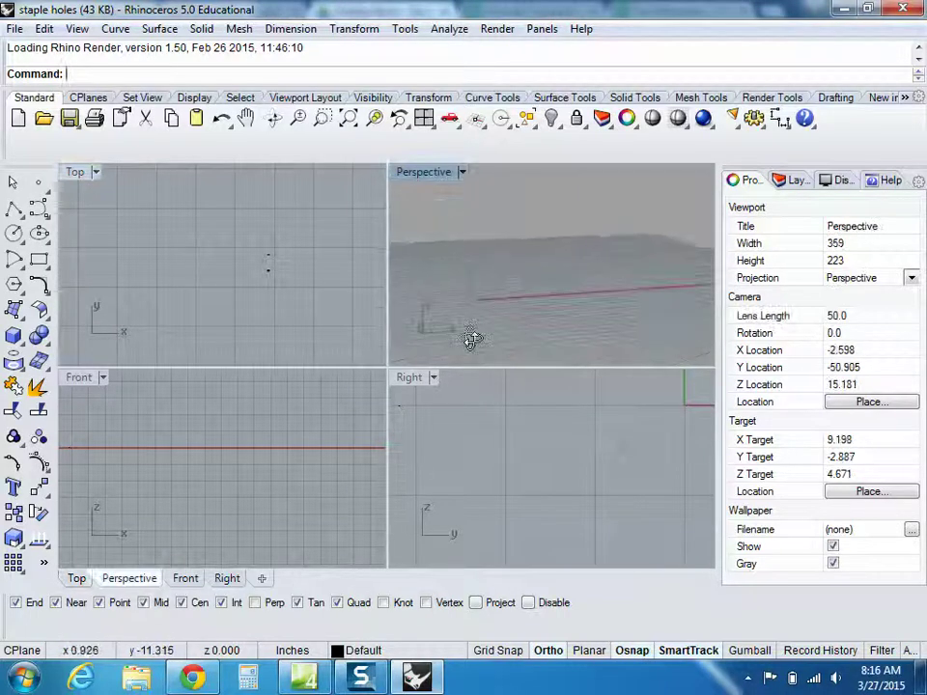
left_click_drag(244, 232, 290, 285)
right_click_drag(405, 289, 596, 297)
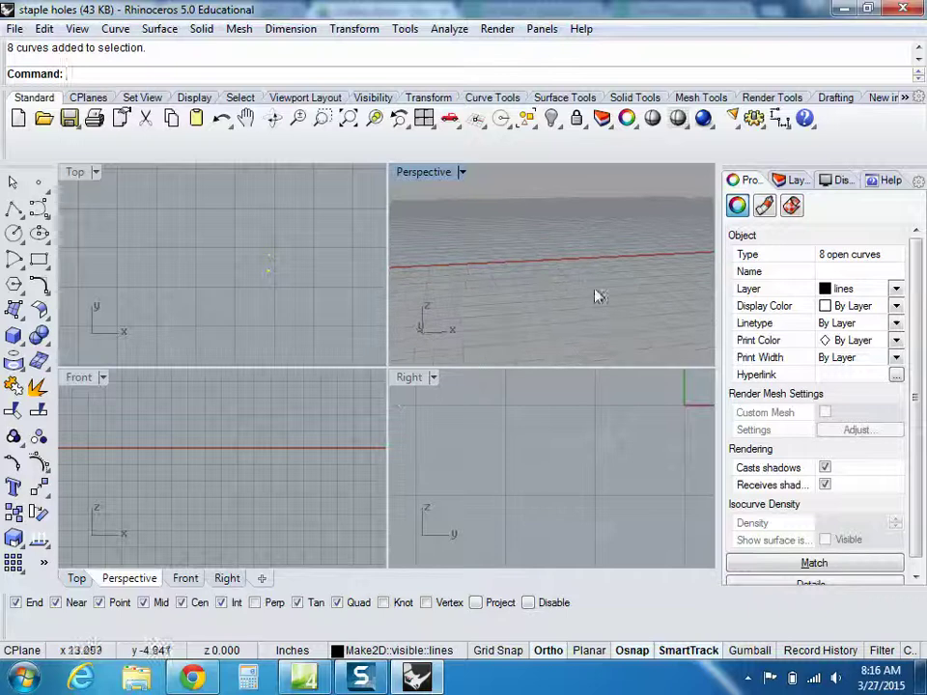
scroll(269, 418, "down", 3)
right_click_drag(281, 434, 231, 512)
scroll(271, 294, "up", 5)
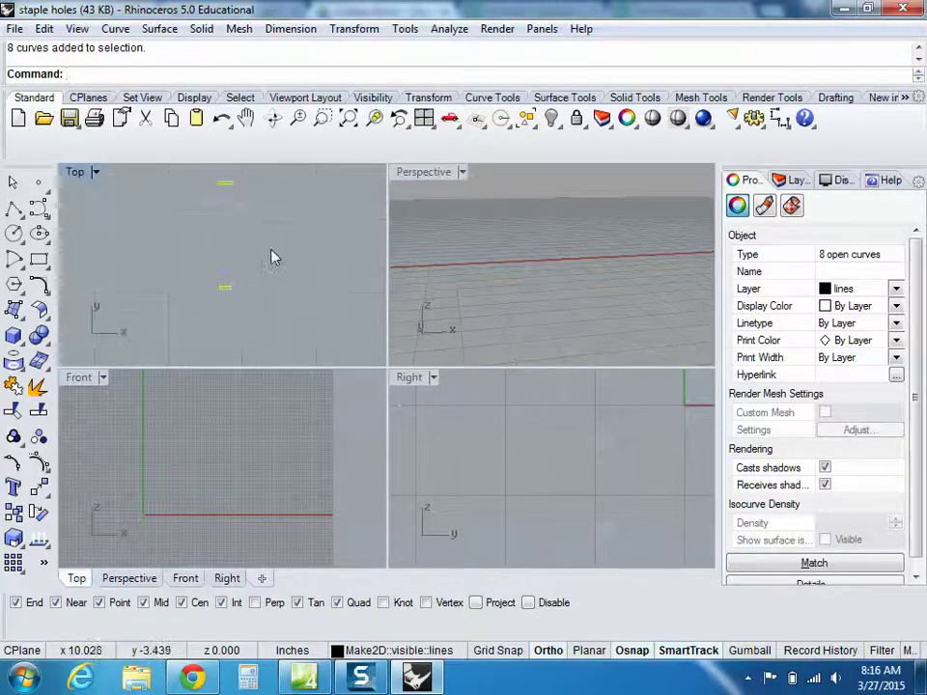
- Try to build a box on the upper staple-hole outline, and undo it
left_click(13, 335)
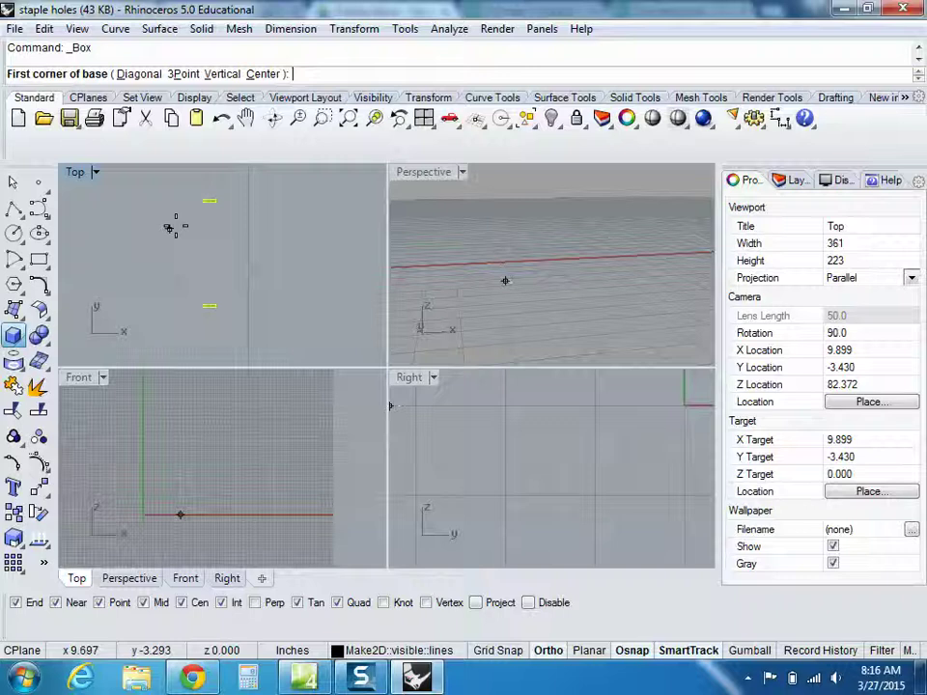
left_click(202, 191)
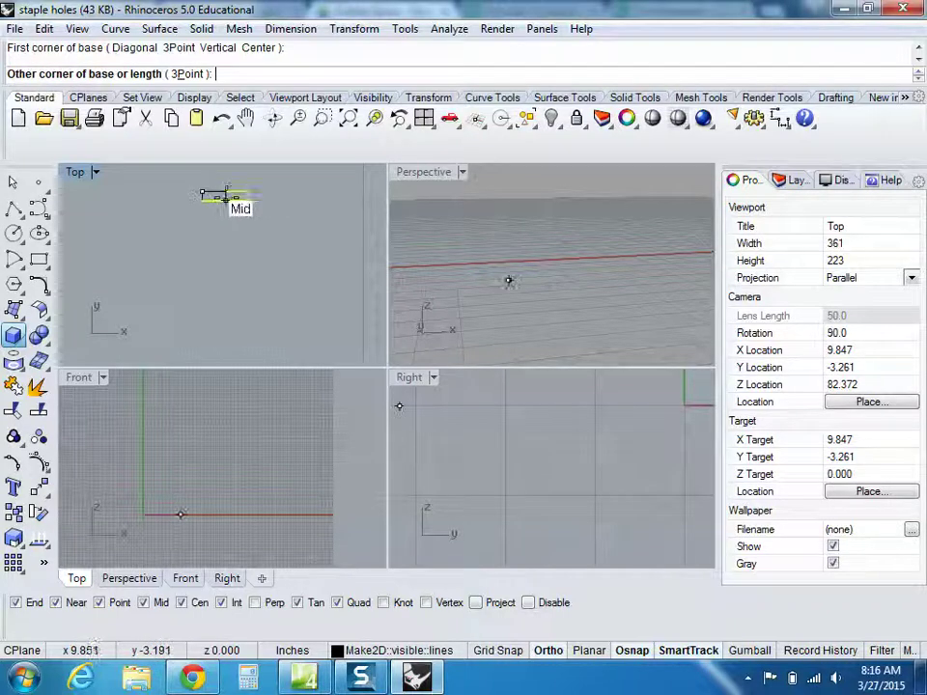
left_click(248, 198)
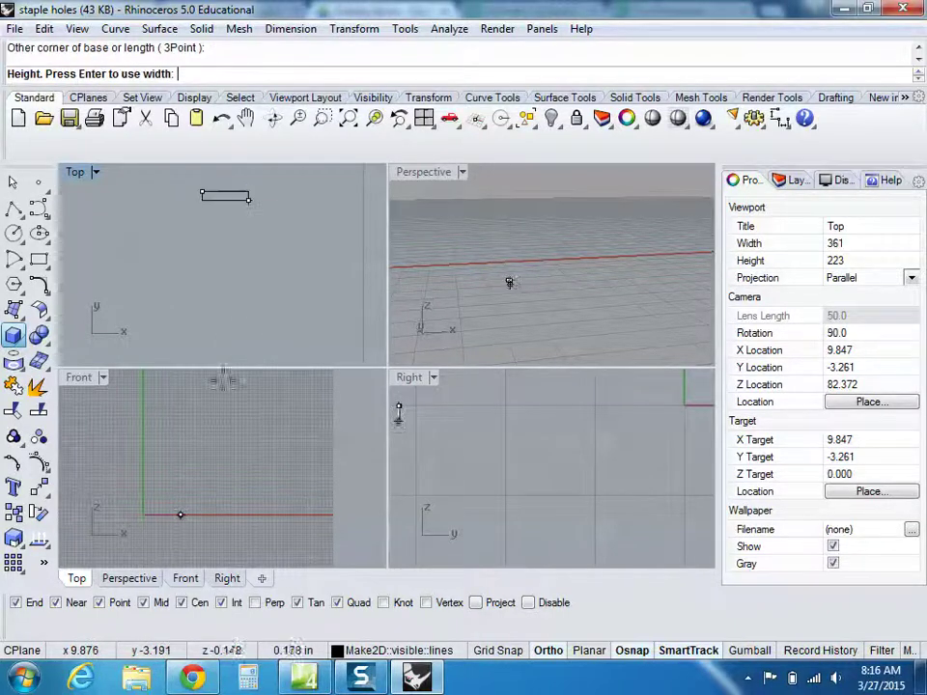
left_click(181, 482)
scroll(248, 254, "down", 3)
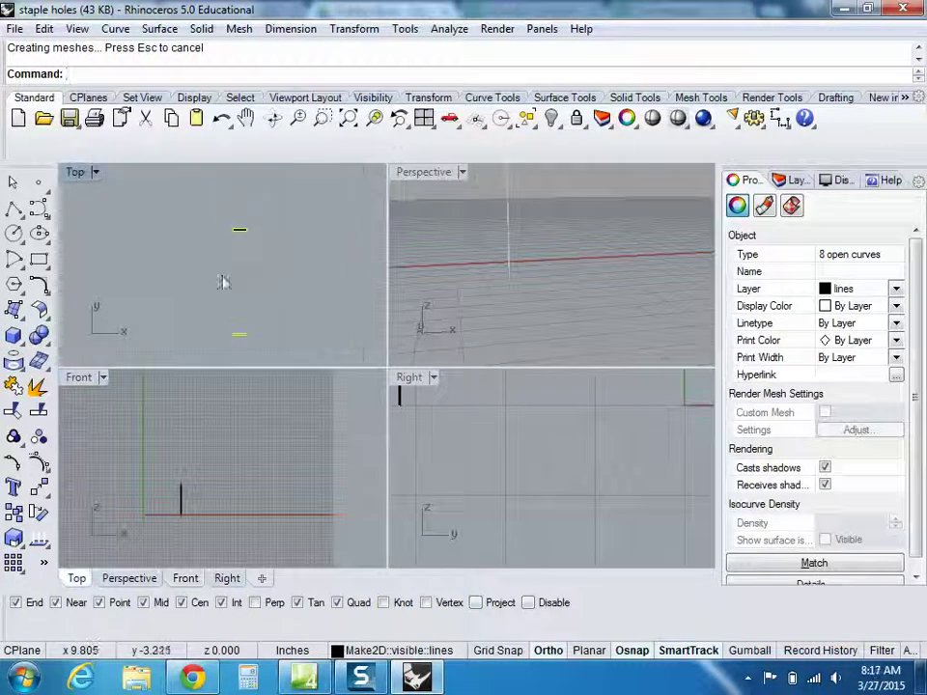
scroll(244, 252, "up", 3)
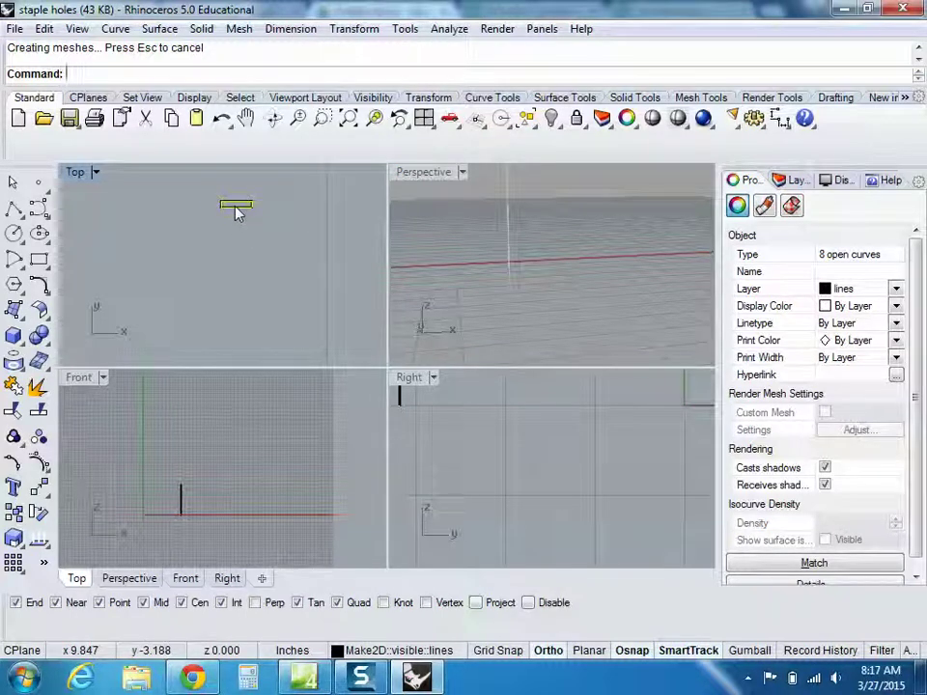
key("ctrl+z")
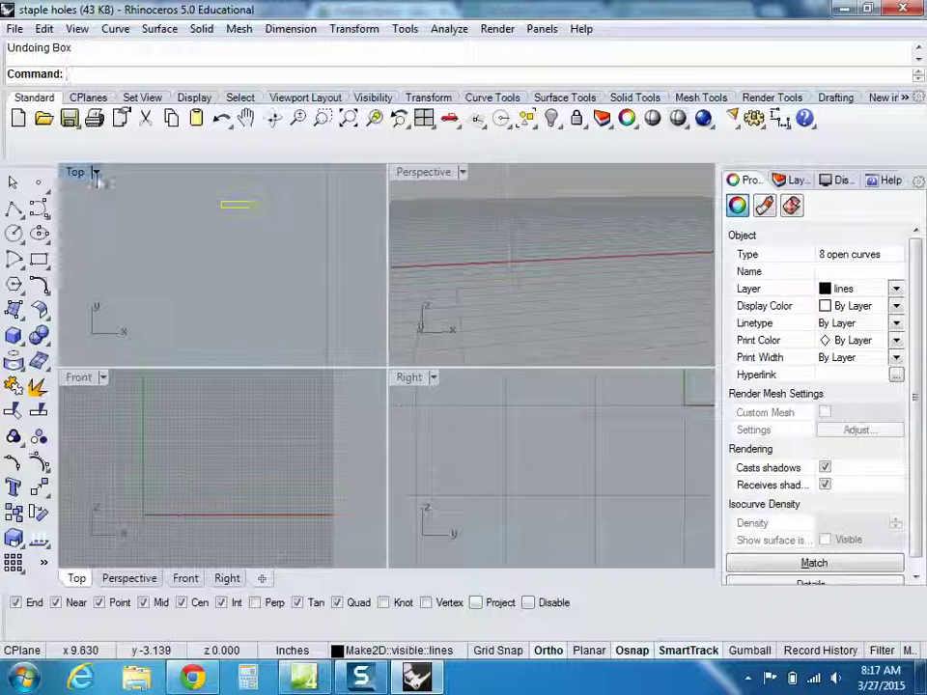
- Draw an 18 by 1.5 inch rectangle around the two staple-hole outlines in the maximized Top view
double_click(76, 172)
scroll(280, 277, "down", 3)
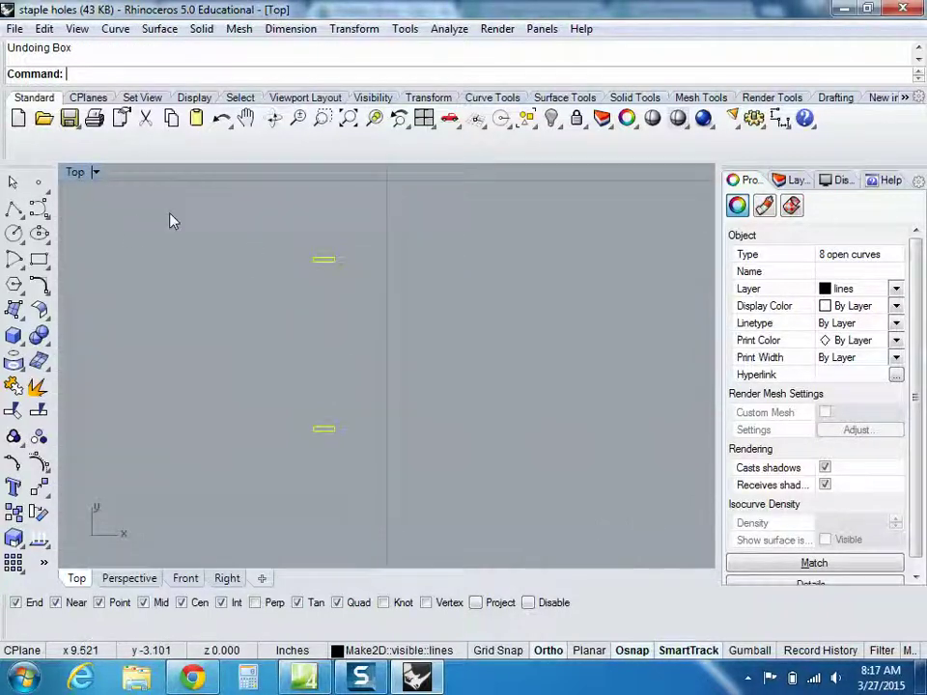
scroll(319, 305, "down", 1)
right_click_drag(320, 305, 244, 295)
scroll(244, 303, "down", 3)
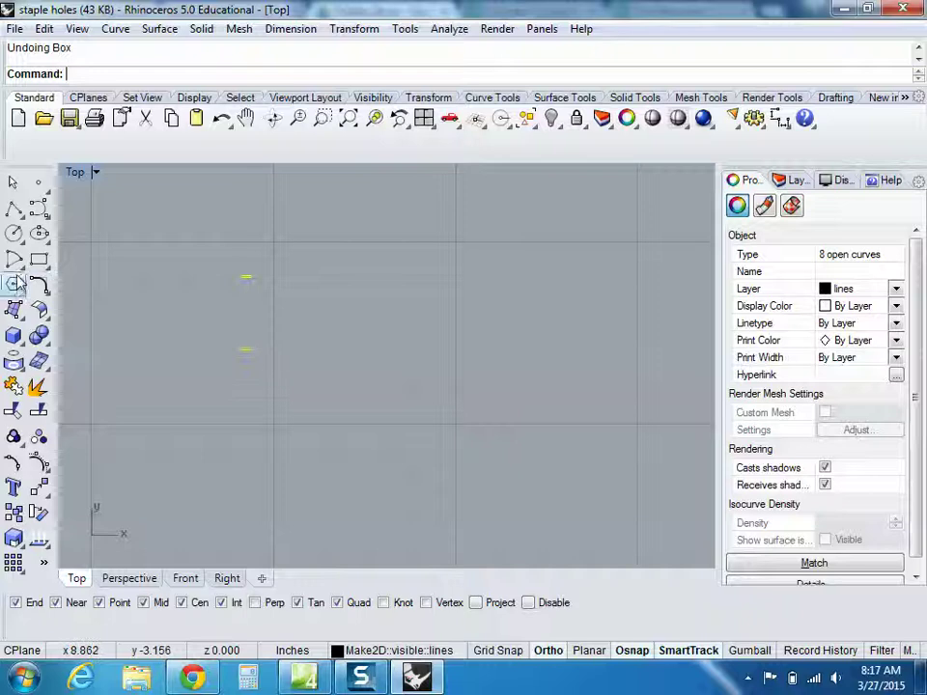
left_click(39, 261)
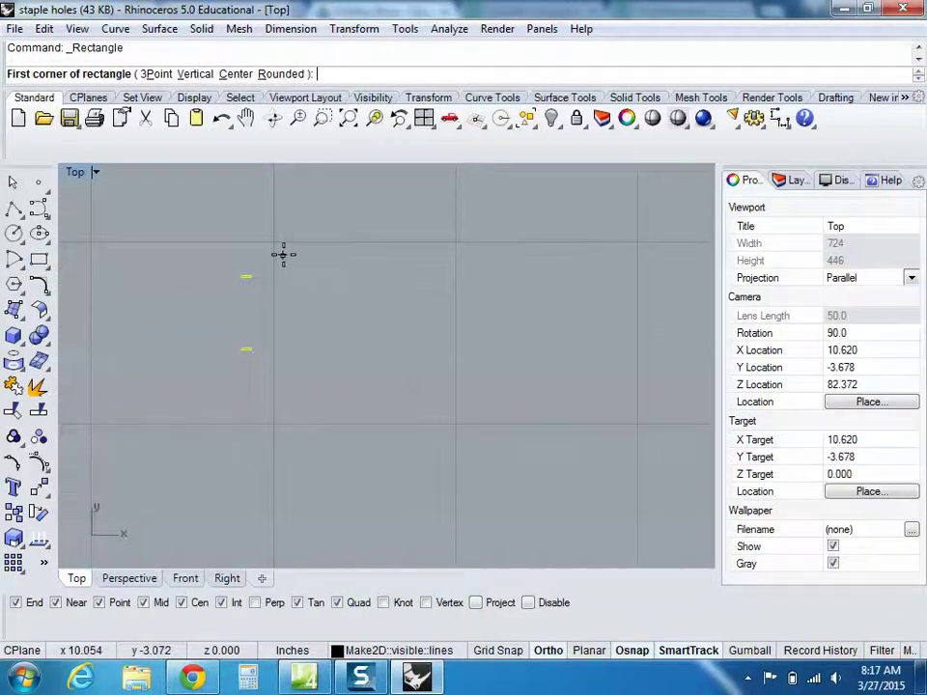
left_click(205, 252)
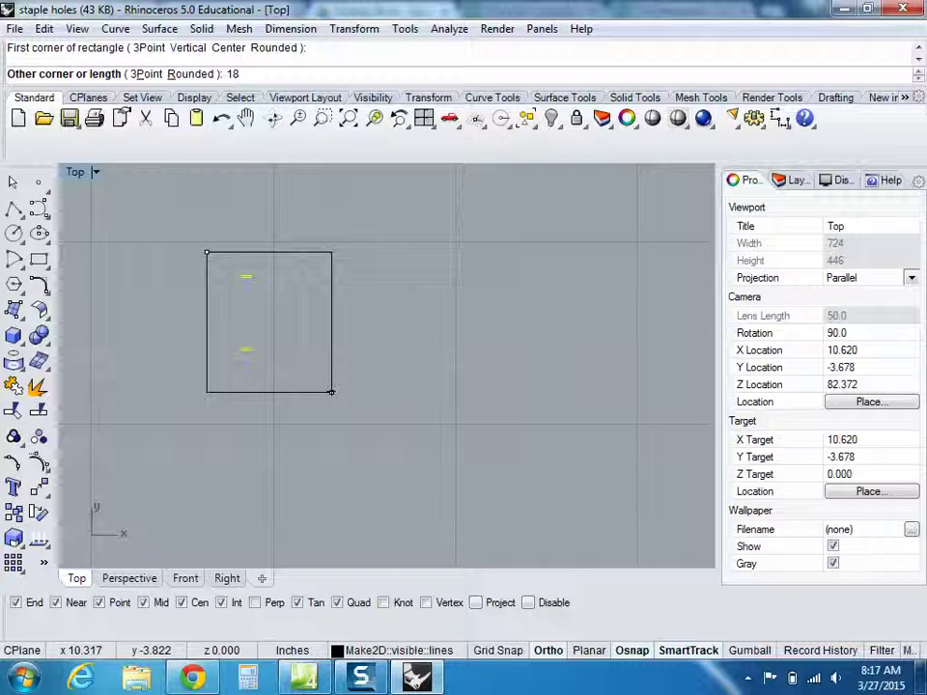
key("Return")
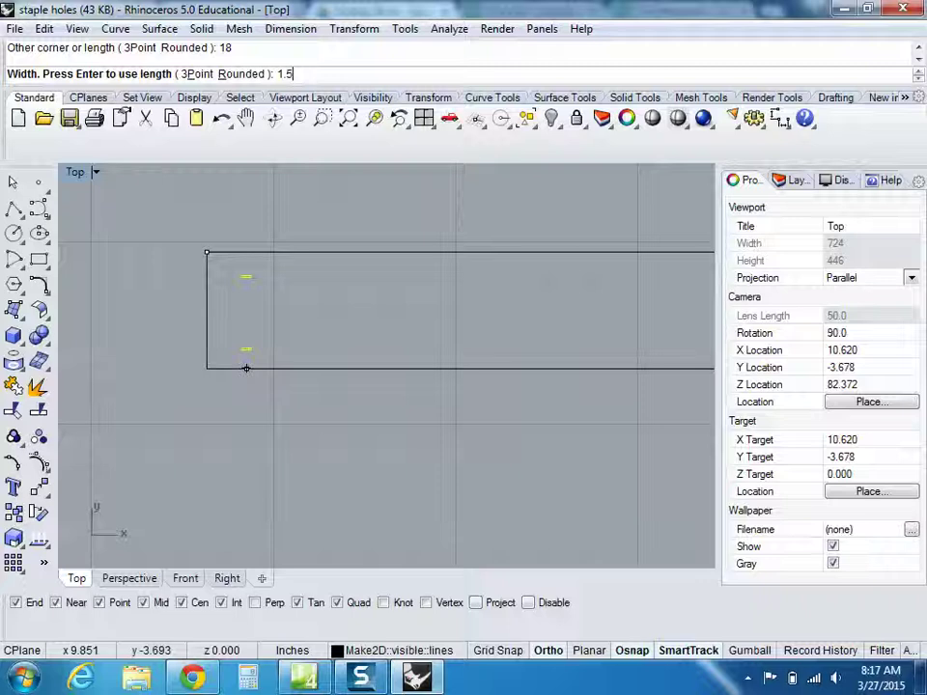
type("1.5")
key("Return")
- Move the rectangle so that both staple holes lie near its left end, roughly midway between its long edges
left_click_drag(213, 253, 192, 304)
scroll(194, 333, "down", 4)
scroll(198, 341, "up", 6)
scroll(227, 359, "up", 2)
scroll(243, 355, "down", 5)
scroll(242, 351, "up", 5)
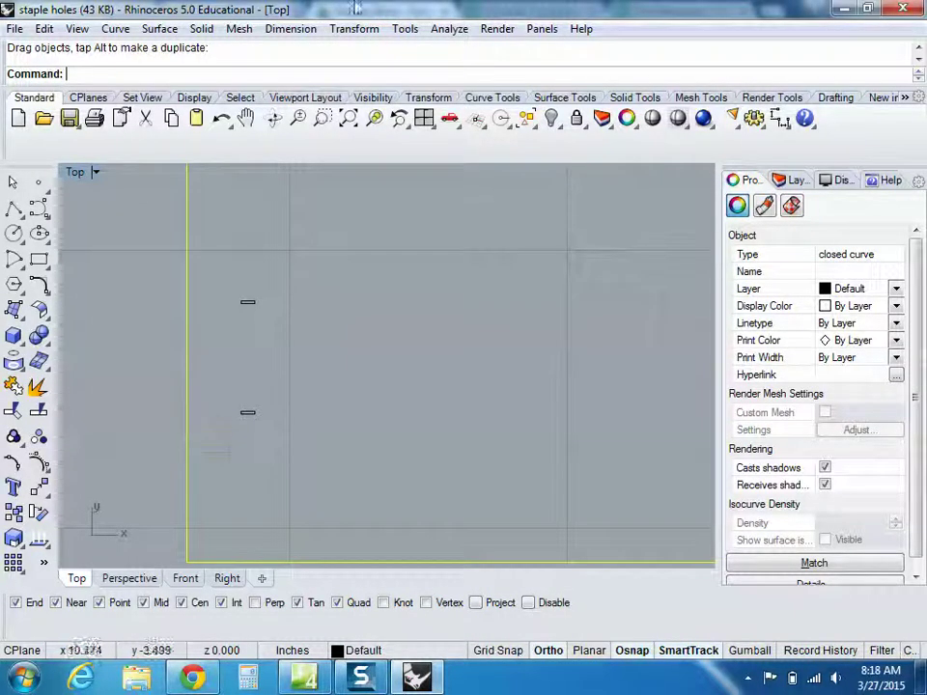
right_click_drag(109, 371, 122, 358)
scroll(122, 358, "down", 6)
scroll(222, 351, "down", 2)
right_click_drag(222, 350, 200, 281)
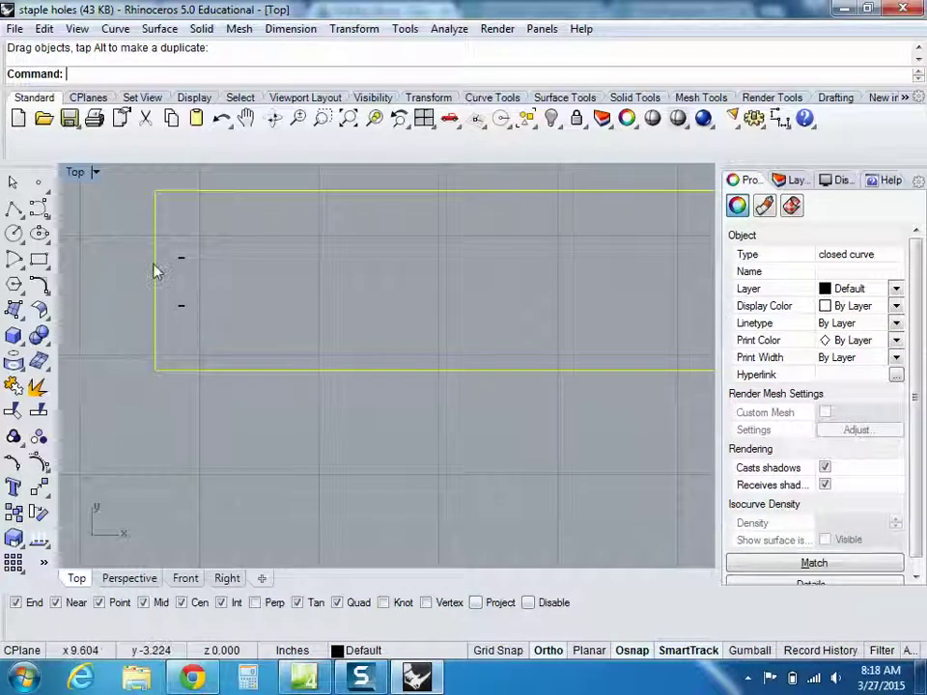
scroll(207, 290, "up", 2)
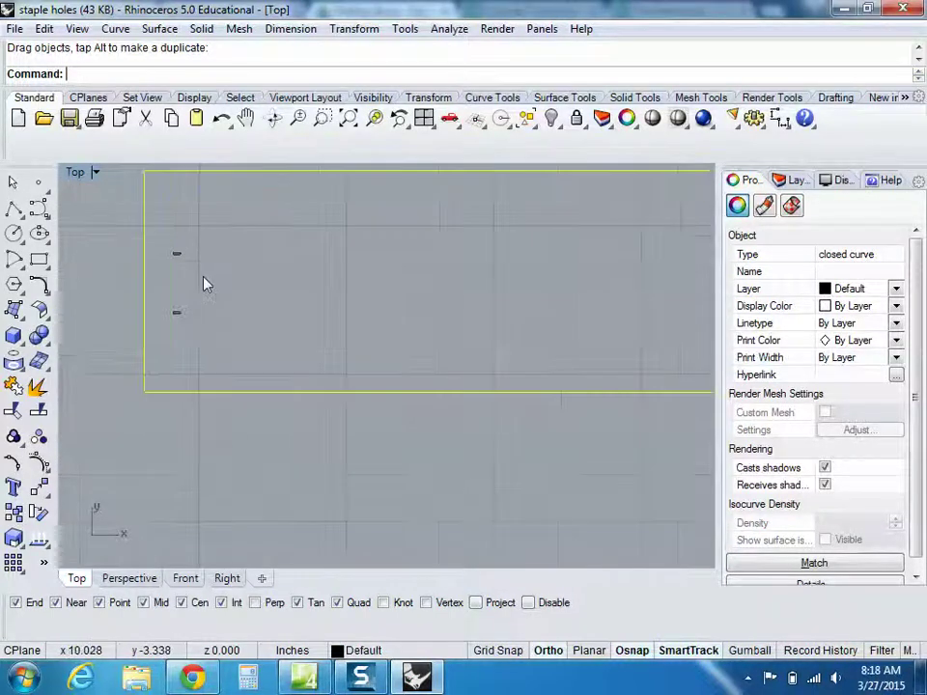
scroll(161, 285, "down", 2)
scroll(174, 265, "up", 2)
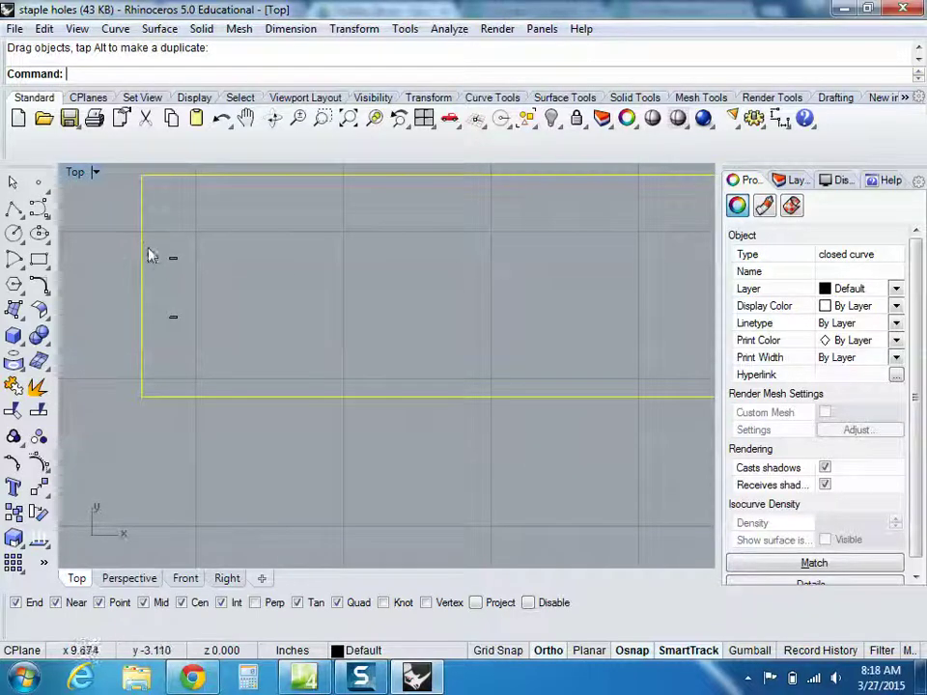
- Nudge the rectangle slightly right and down to center the staple holes between its long edges, and deselect it
mouse_move(147, 253)
left_mouse_down()
mouse_move(173, 250)
mouse_move(147, 250)
left_mouse_up()
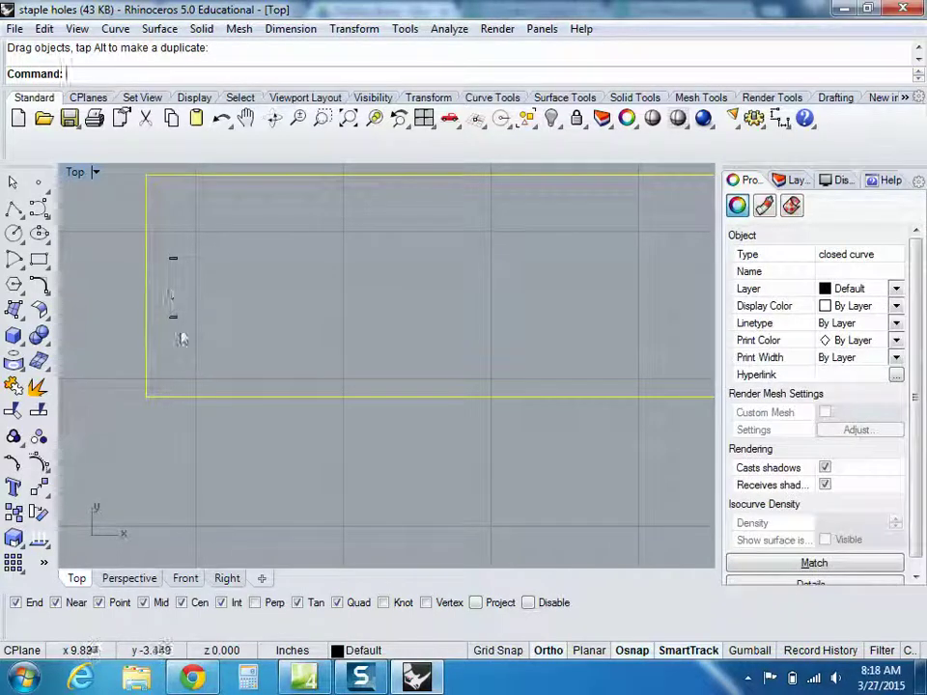
mouse_move(147, 232)
left_mouse_down()
mouse_move(173, 232)
mouse_move(148, 236)
left_mouse_up()
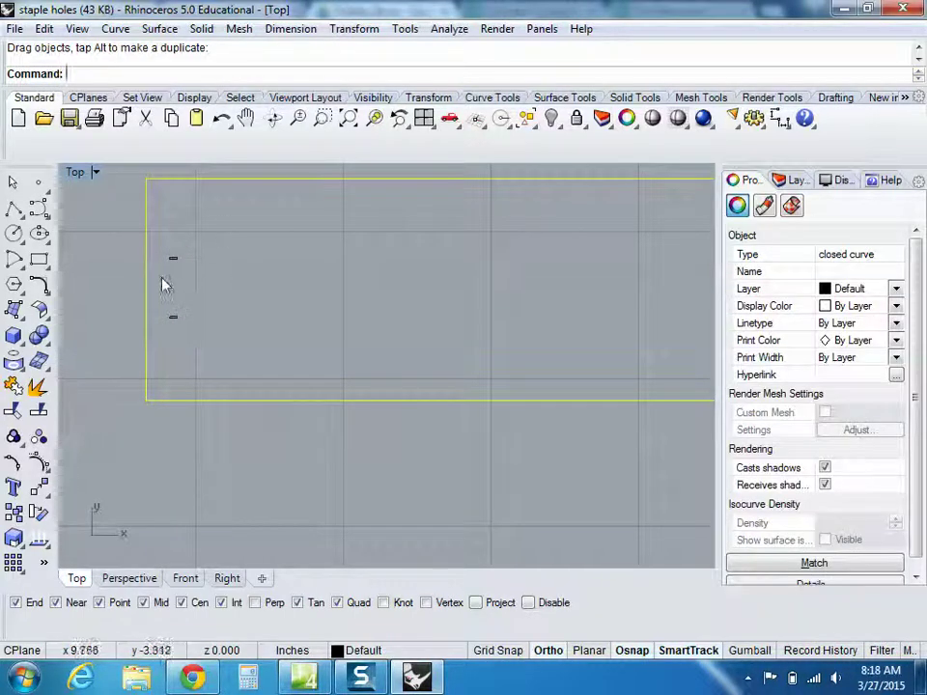
left_click(120, 243)
- Fit the whole rectangle in the Top view and widen the viewport
scroll(167, 229, "down", 12)
right_click_drag(159, 233, 109, 280)
scroll(114, 285, "down", 1)
left_click_drag(719, 236, 823, 230)
- Copy the pair of staple holes straight to the right to five freely chosen positions along the rectangle
left_click_drag(164, 271, 197, 307)
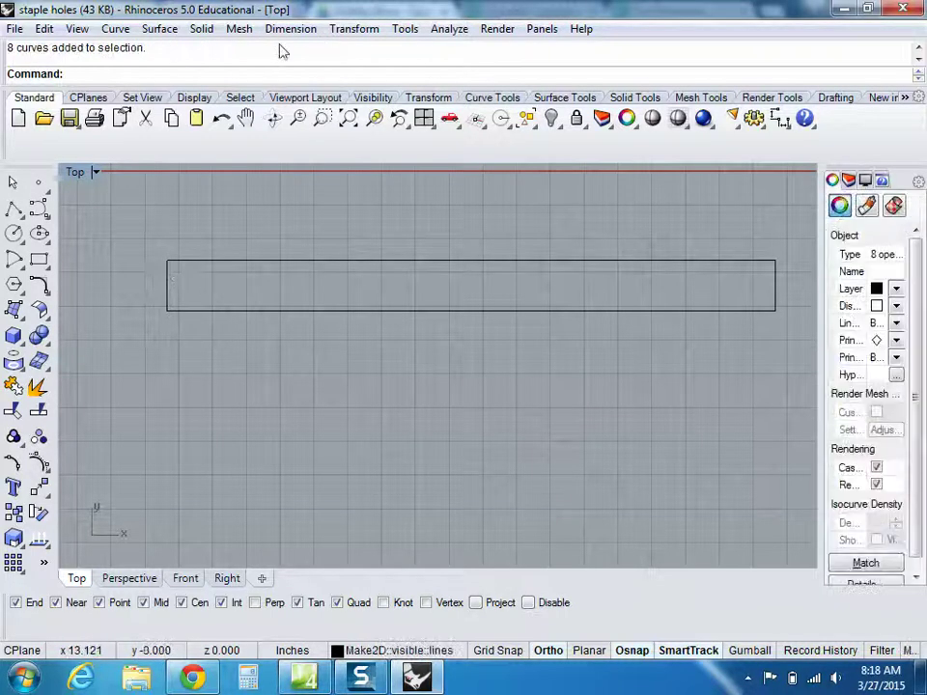
left_click(353, 28)
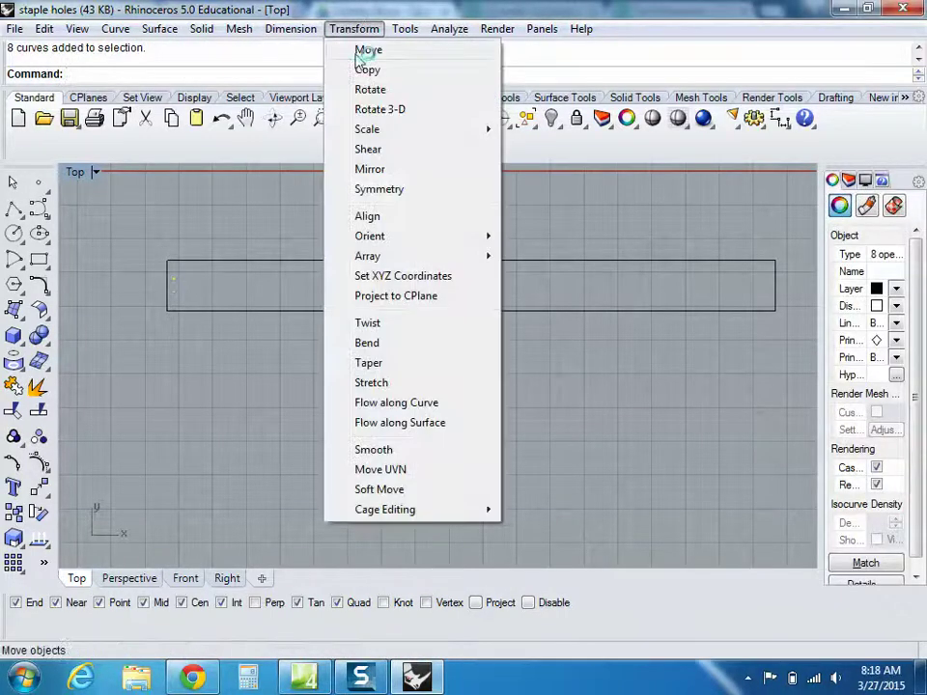
left_click(369, 66)
scroll(179, 224, "up", 1)
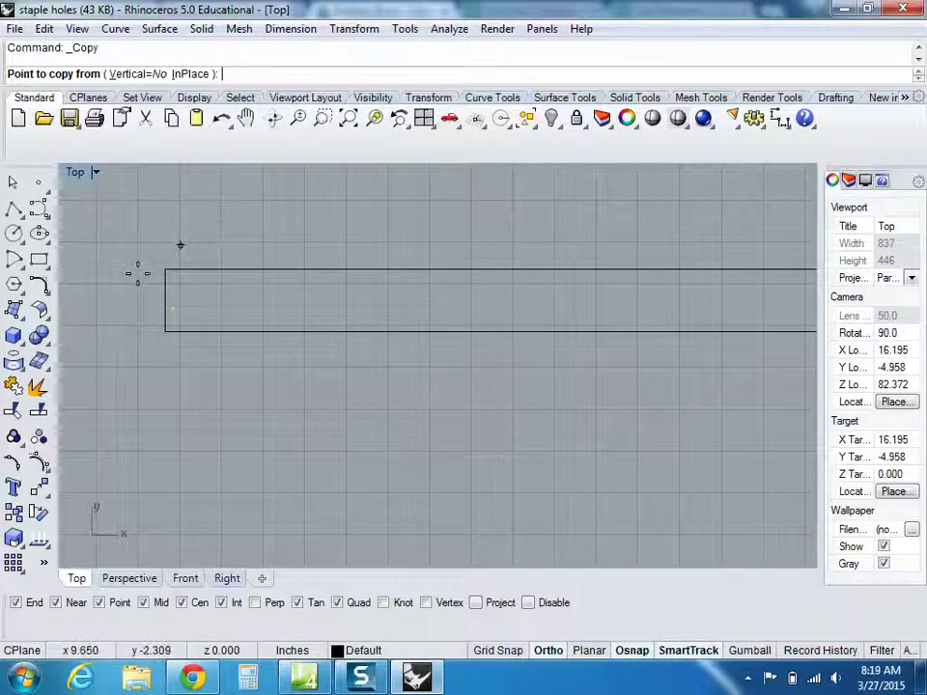
left_click(154, 216)
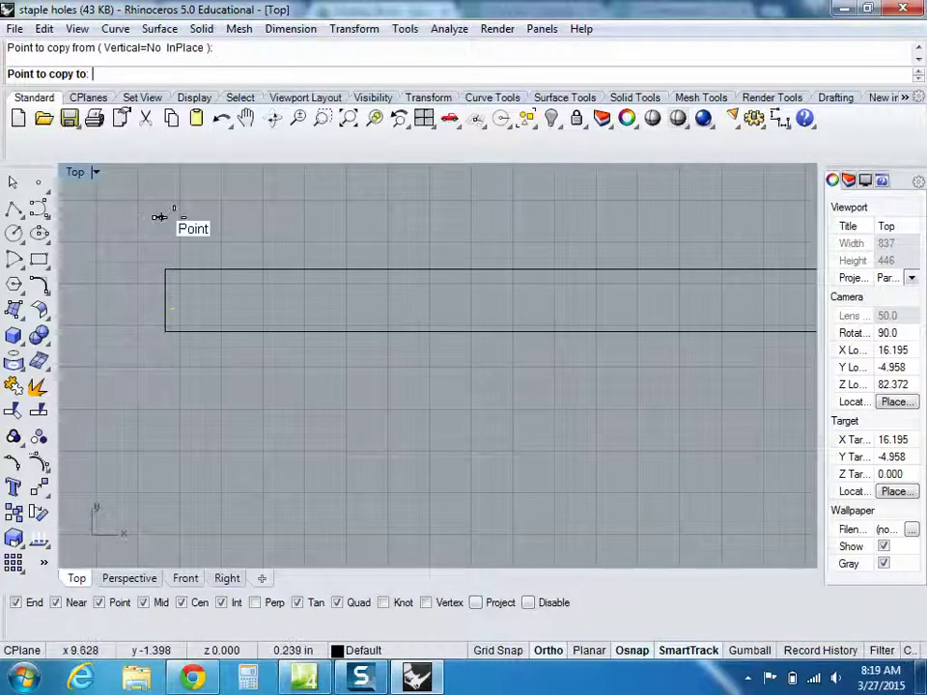
left_click(301, 217)
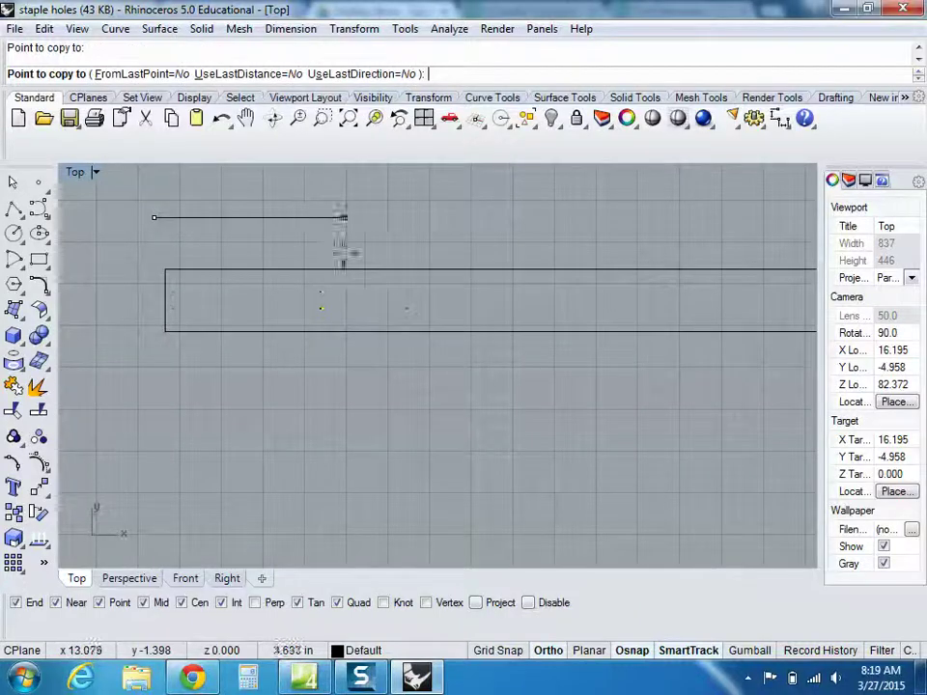
left_click(389, 217)
left_click(517, 218)
left_click(566, 217)
left_click(627, 218)
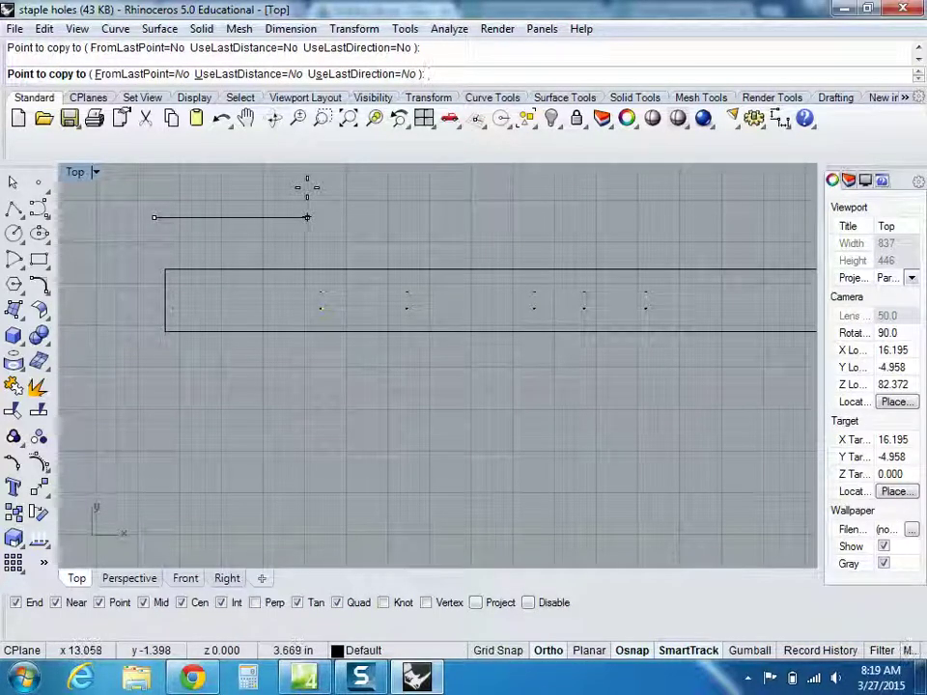
key("Return")
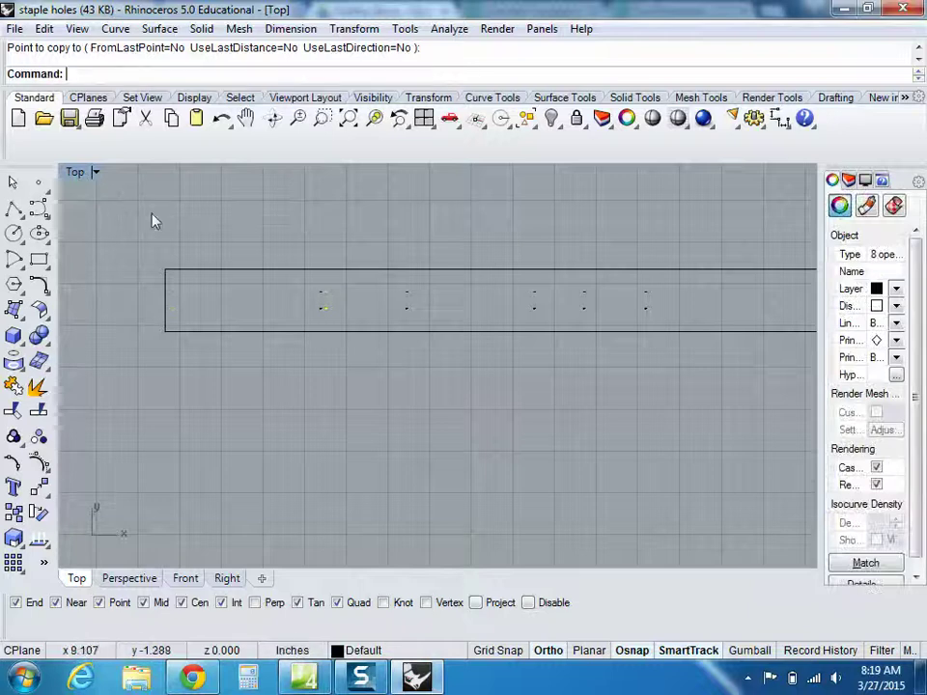
- Undo the five copies of the staple-hole pair along the rectangle
key("ctrl+z")
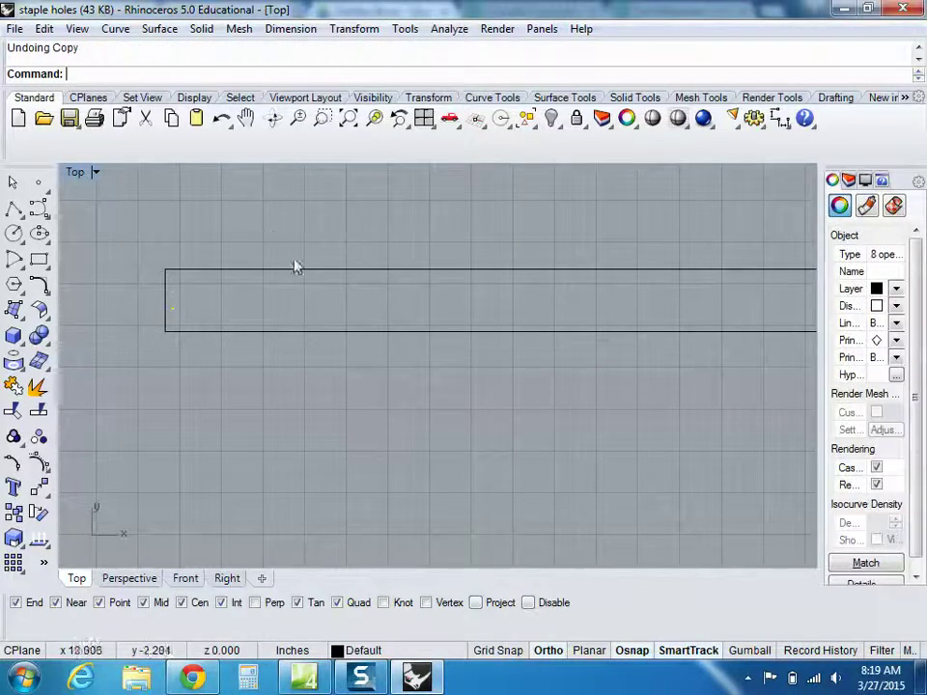
scroll(178, 297, "up", 4)
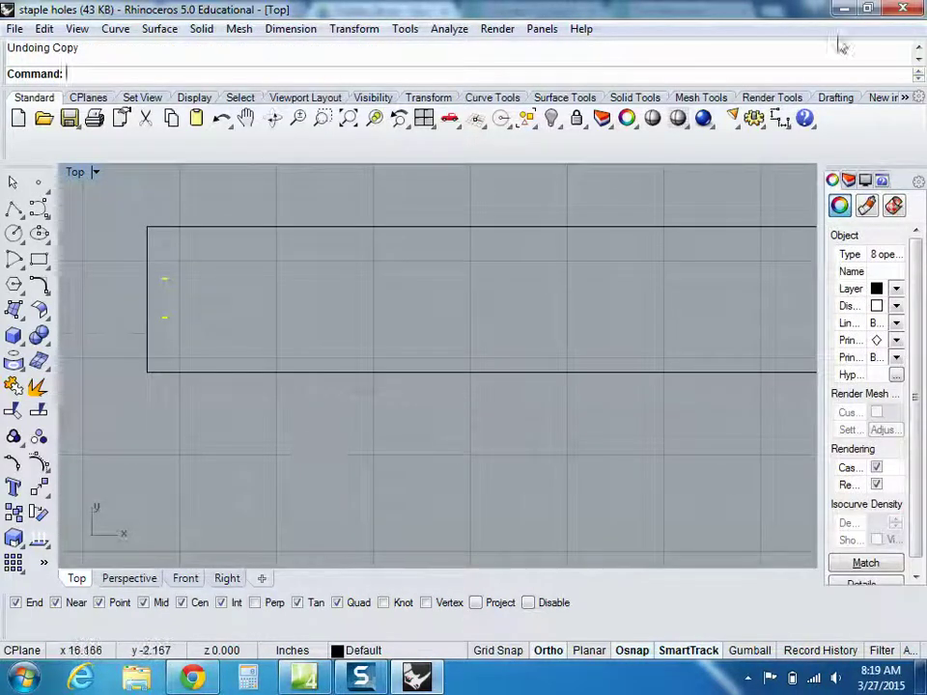
- Narrow the Rhino window, switch to Chrome's Fret Placement spreadsheet and shrink the browser so the drawing shows beside it
left_click(867, 9)
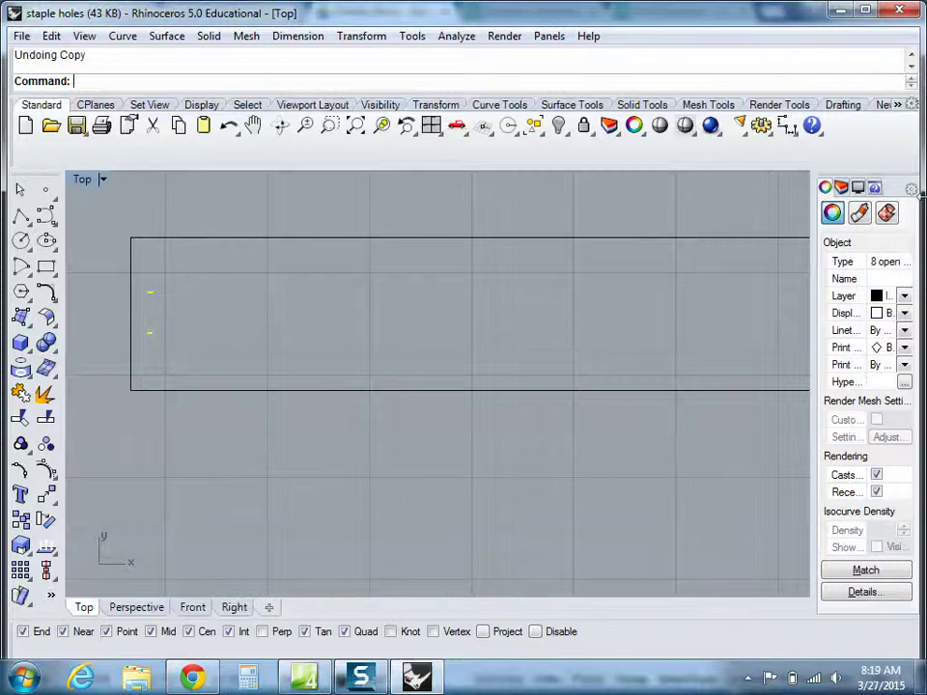
left_click_drag(919, 140, 596, 179)
left_click(784, 8)
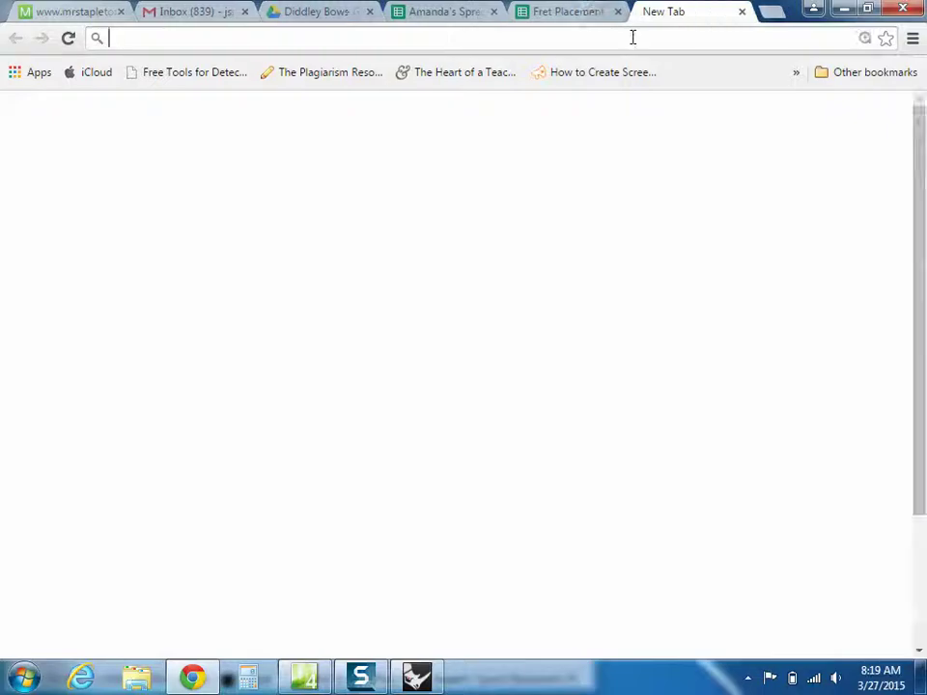
left_click(570, 12)
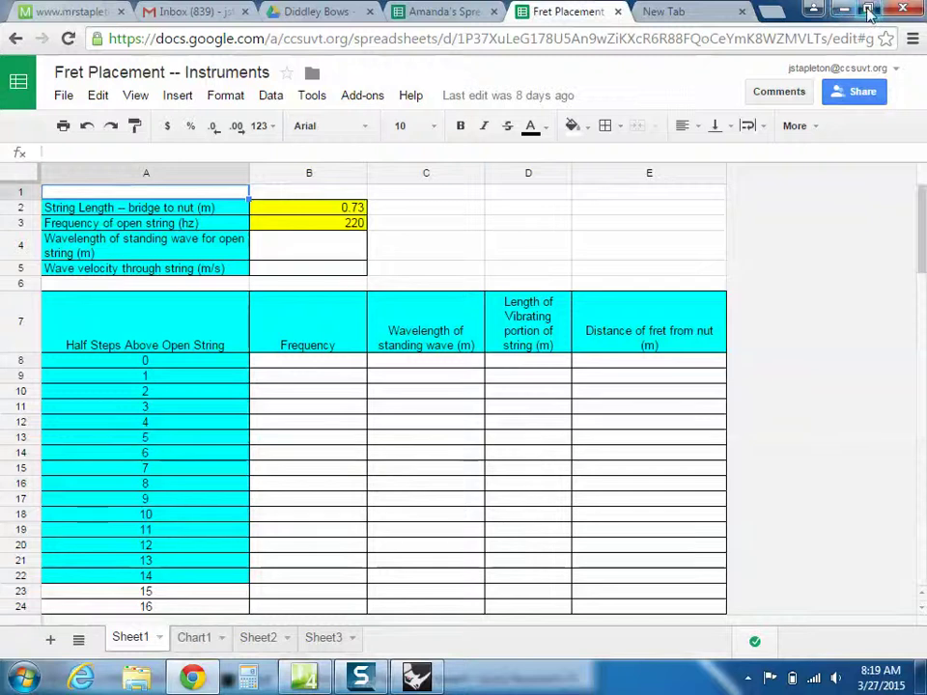
double_click(823, 9)
left_click_drag(9, 70, 261, 72)
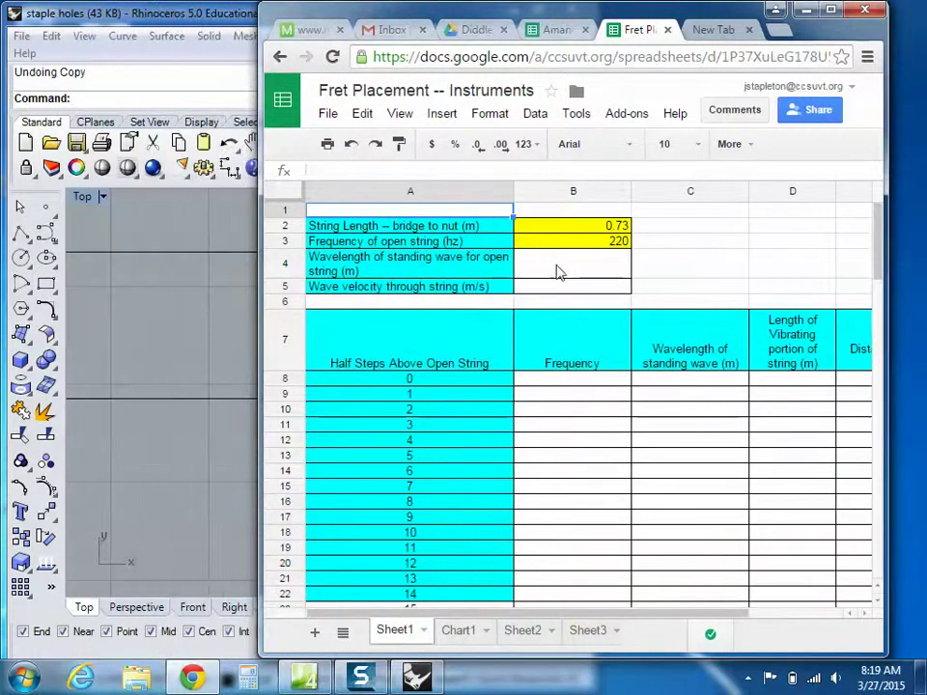
- Show the spreadsheet with the completed fret calculations and arrange the browser and Rhino side by side, each filling half the screen
left_click(557, 31)
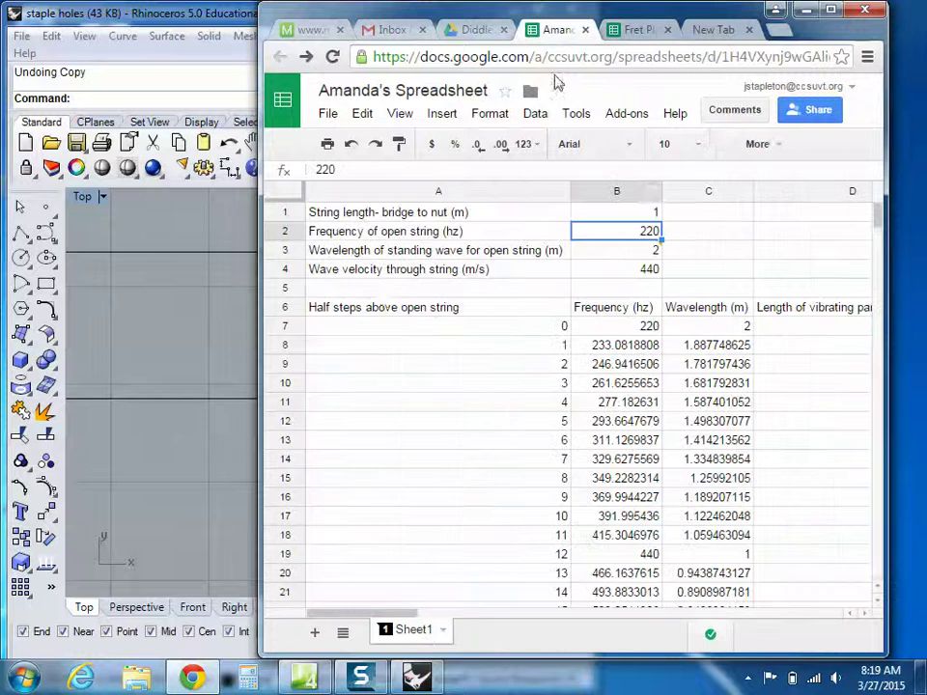
left_click_drag(261, 289, 520, 280)
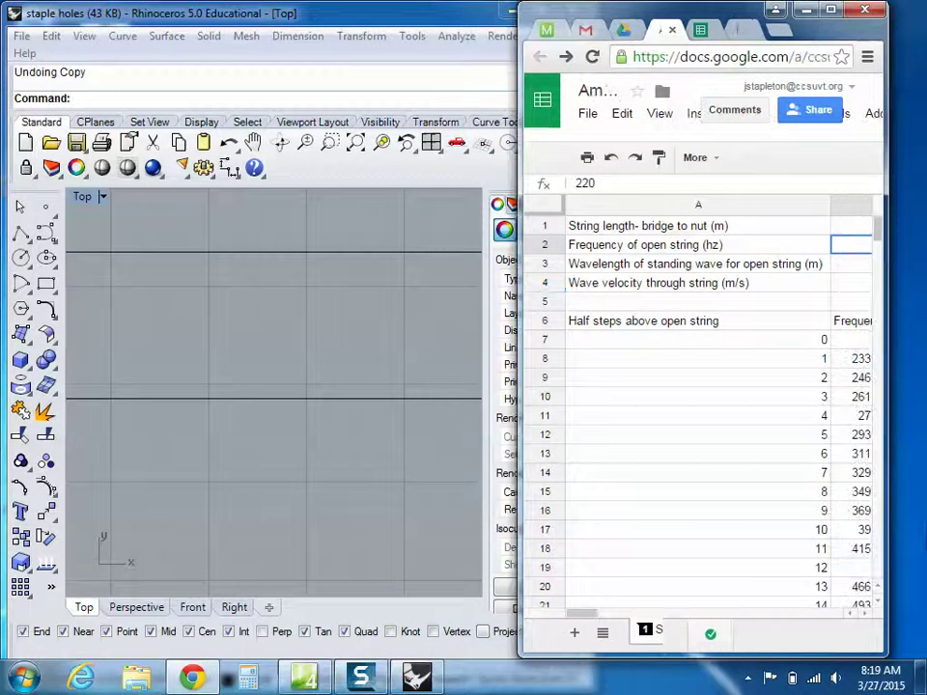
left_click_drag(586, 614, 690, 622)
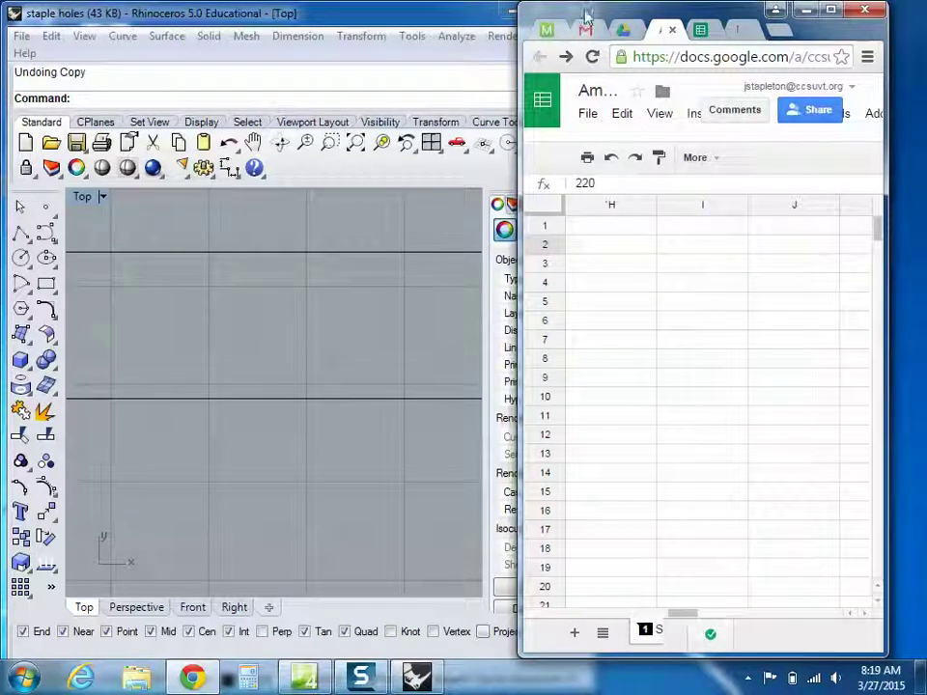
left_click_drag(585, 16, 635, 27)
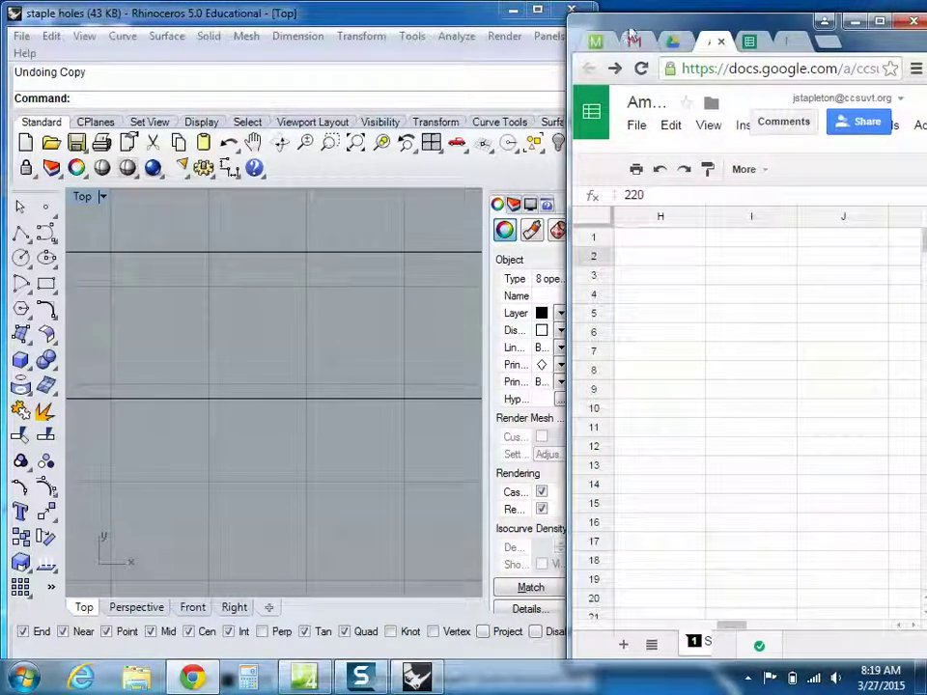
left_click_drag(625, 31, 926, 31)
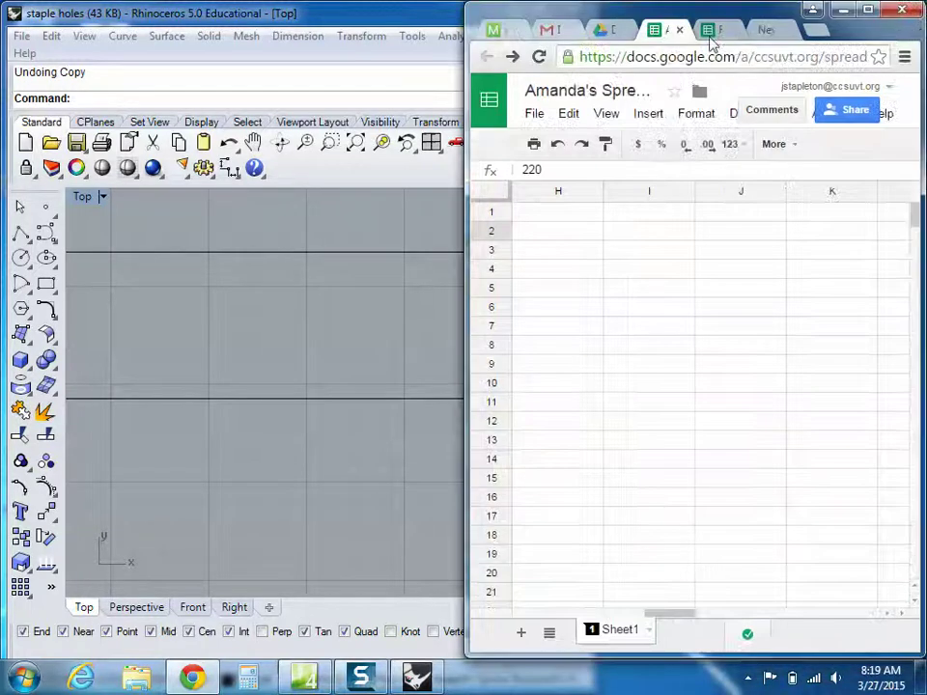
left_click_drag(367, 15, 0, 24)
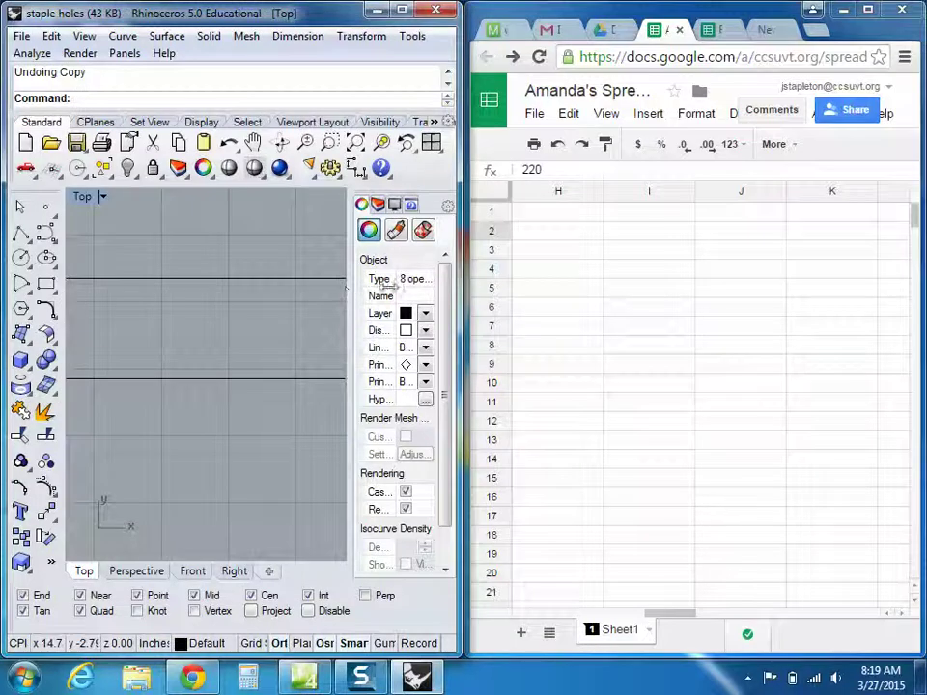
- Widen Rhino's Top viewport and bring the rectangle's left end with the staple holes into view
left_click_drag(348, 287, 393, 284)
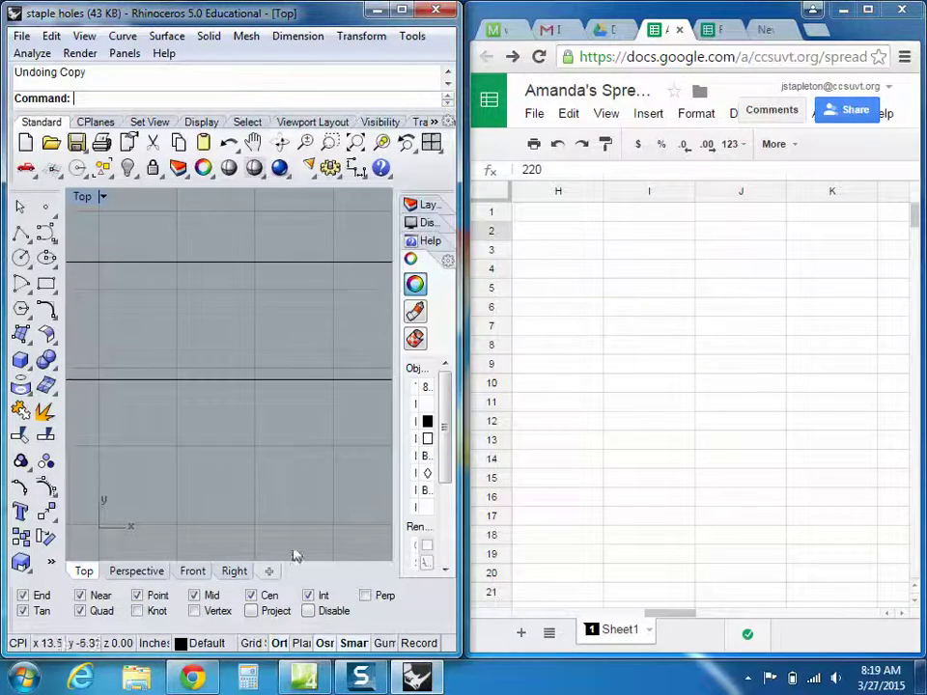
scroll(185, 387, "down", 6)
scroll(185, 387, "up", 2)
scroll(143, 383, "up", 3)
scroll(184, 379, "down", 2)
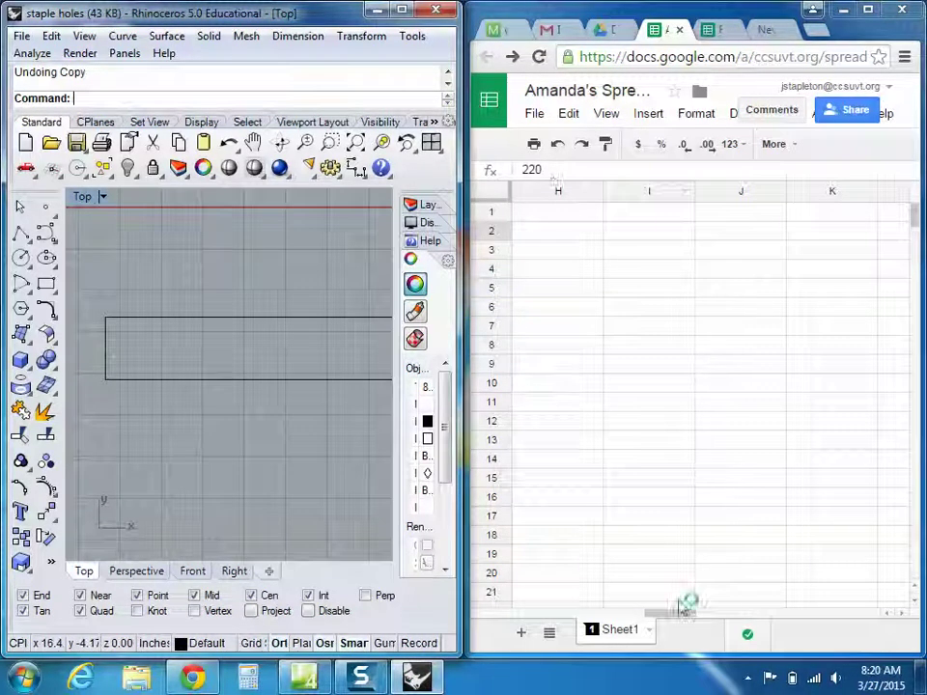
- Set the string length from bridge to nut in the fret spreadsheet to 0.65 m
left_click_drag(681, 619, 626, 628)
scroll(619, 405, "down", 2)
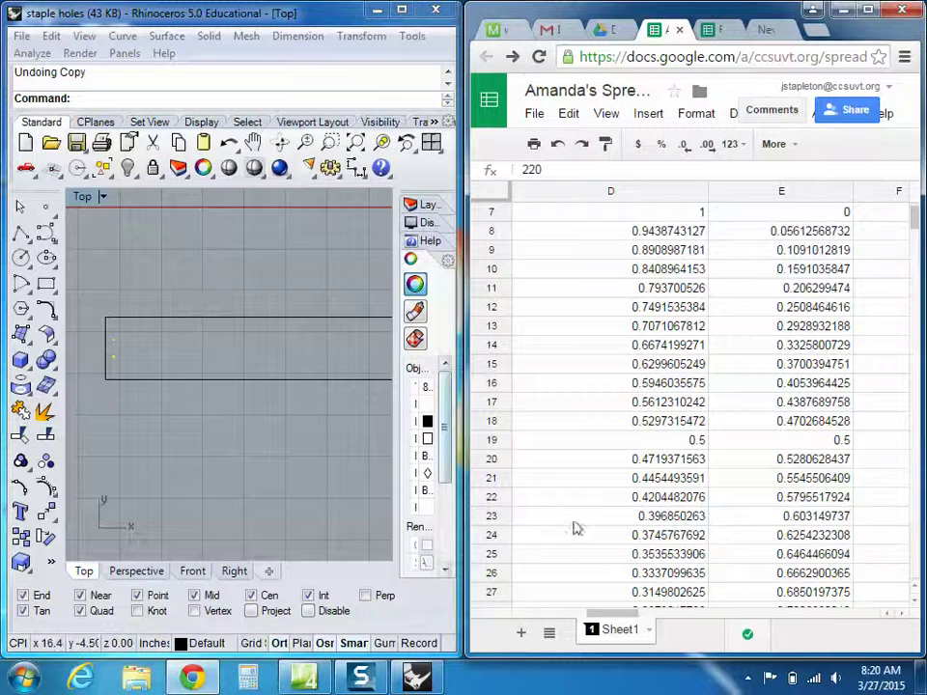
scroll(823, 245, "up", 2)
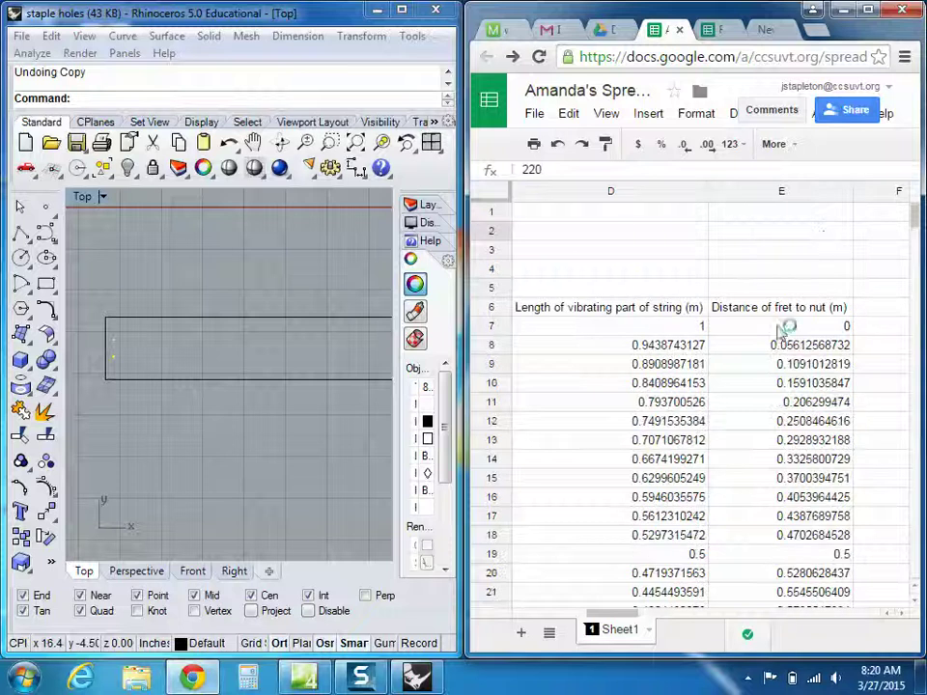
left_click_drag(604, 612, 658, 615)
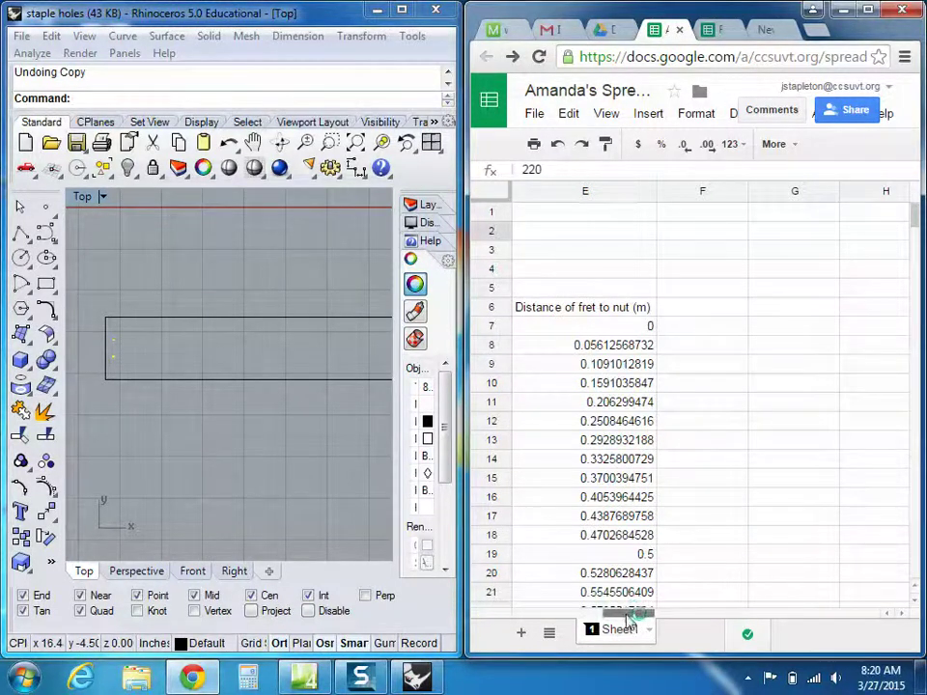
left_click_drag(623, 613, 560, 616)
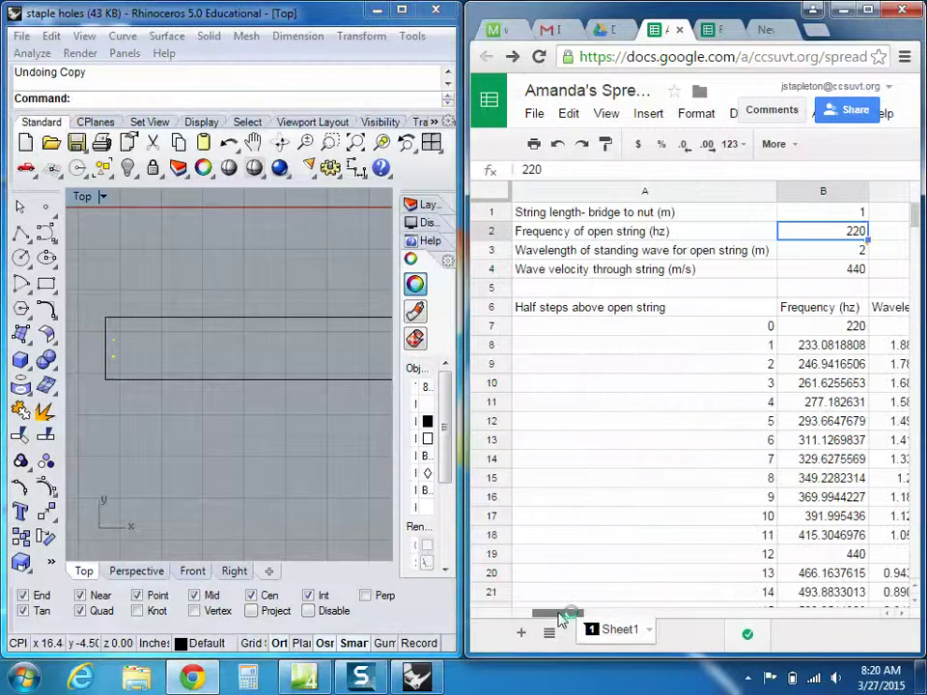
left_click(843, 220)
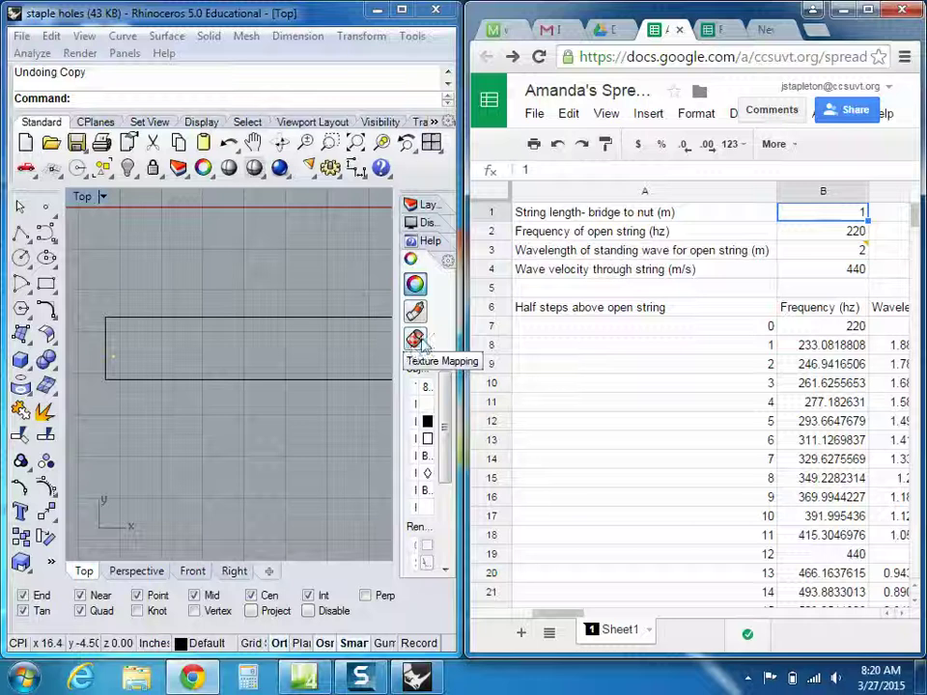
left_click(271, 323)
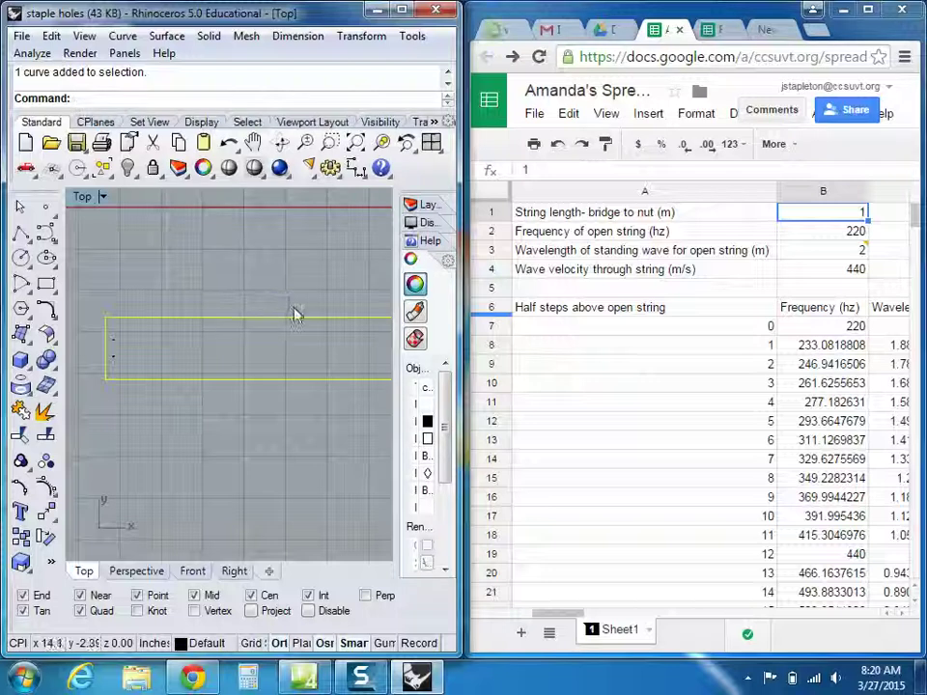
mouse_move(581, 236)
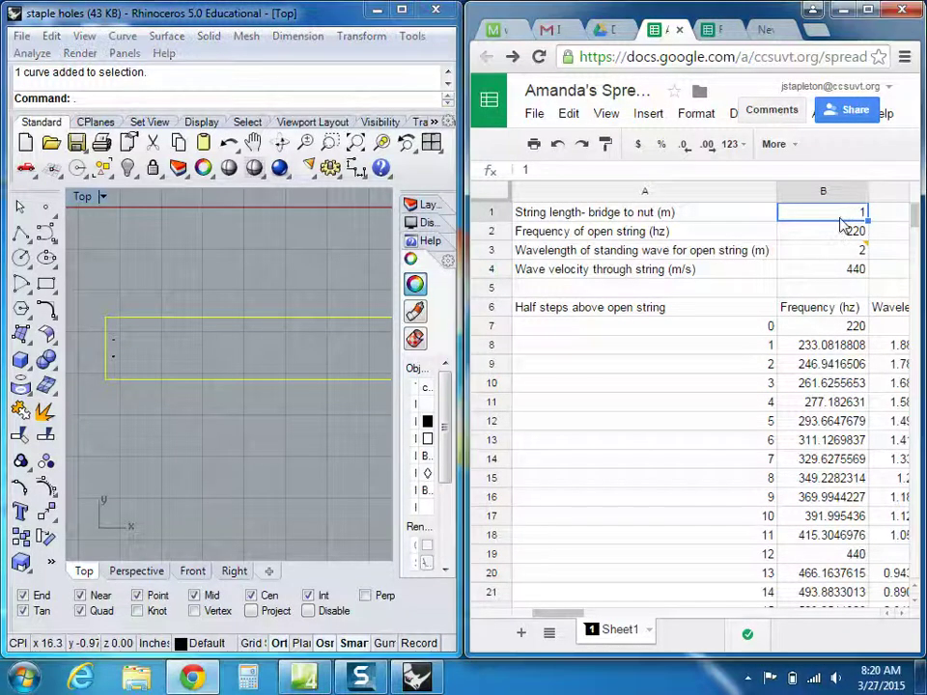
type(".65")
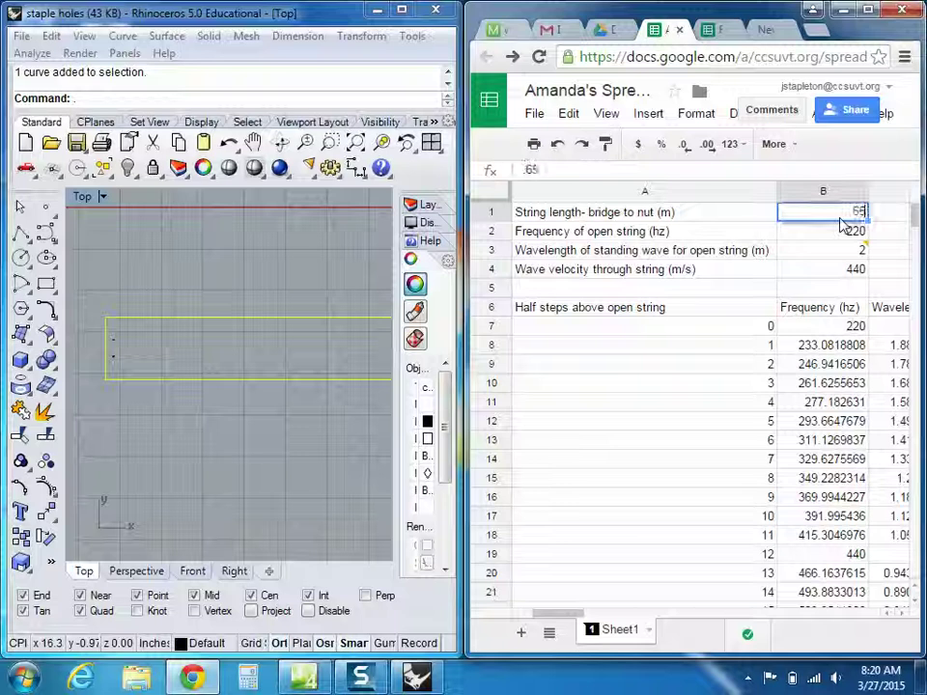
key("Return")
- Format the distance of fret to nut values in column E to four decimal places
left_click_drag(523, 613, 599, 616)
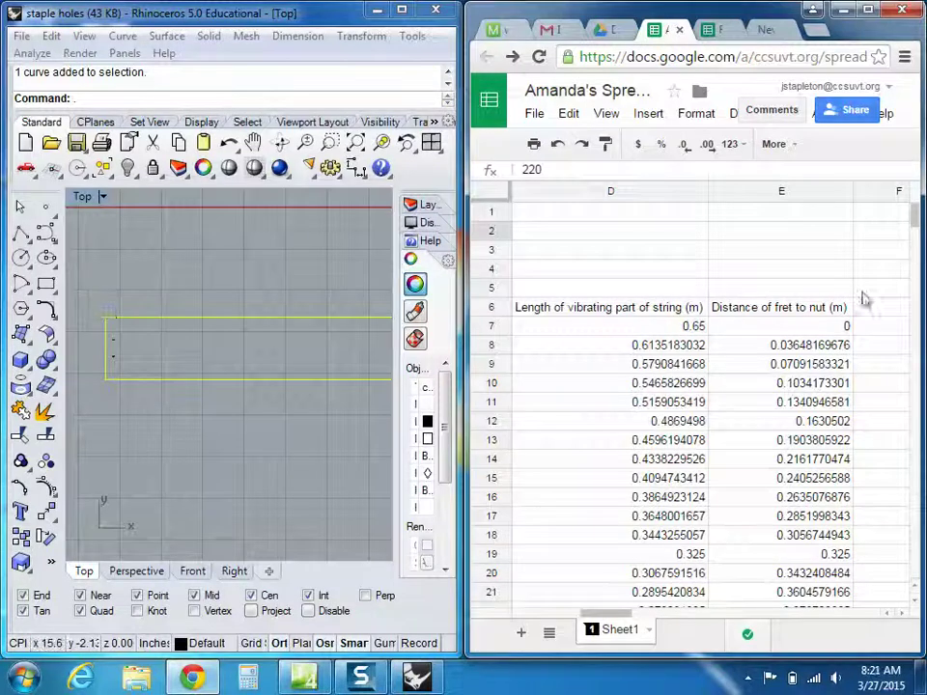
left_click(797, 193)
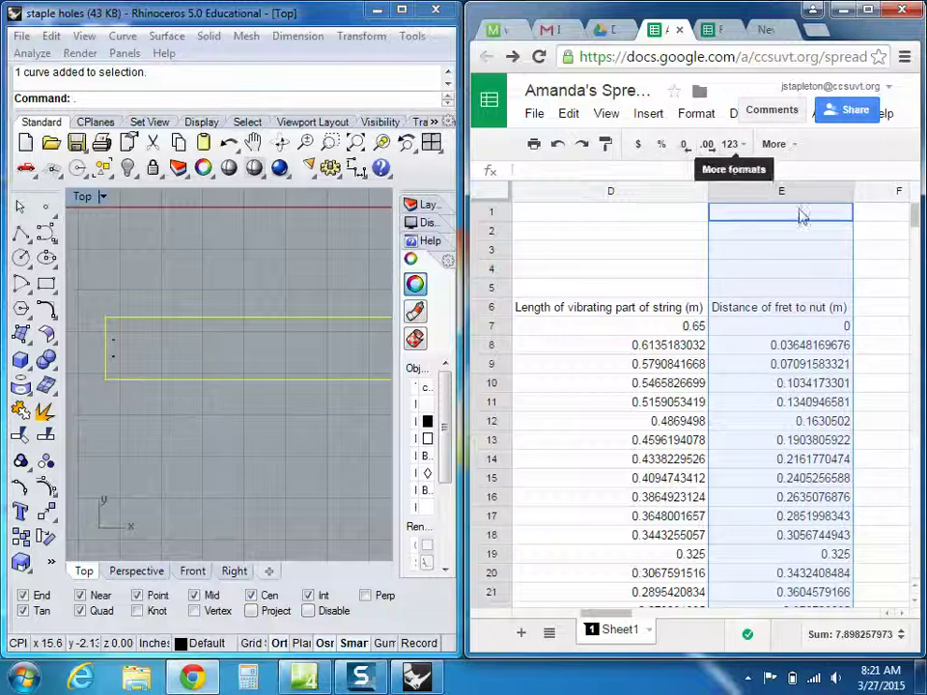
left_click(685, 146)
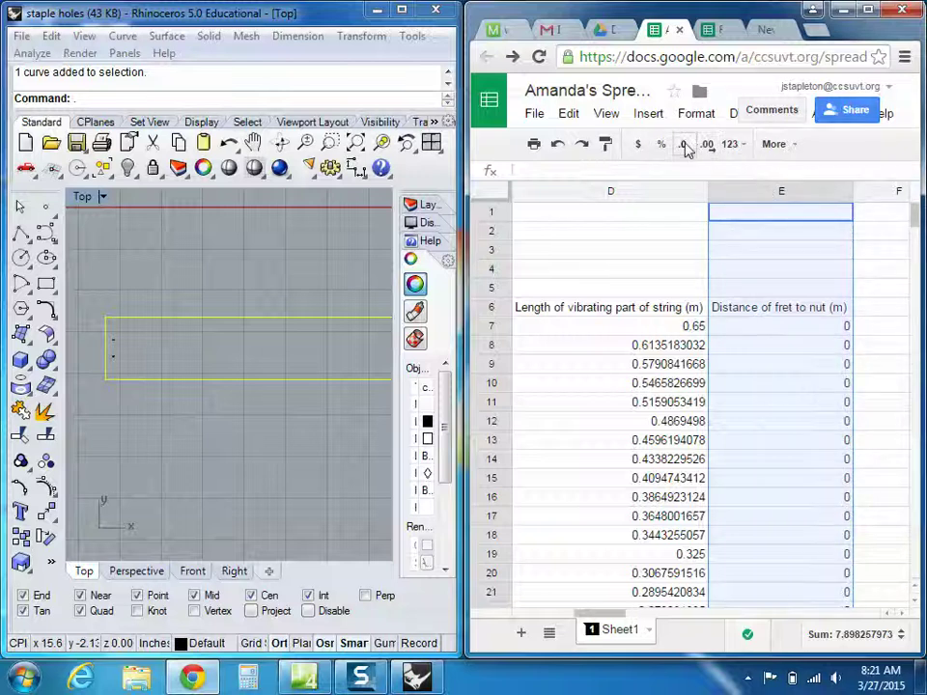
left_click(708, 146)
left_click(708, 146)
left_click(707, 146)
left_click(708, 146)
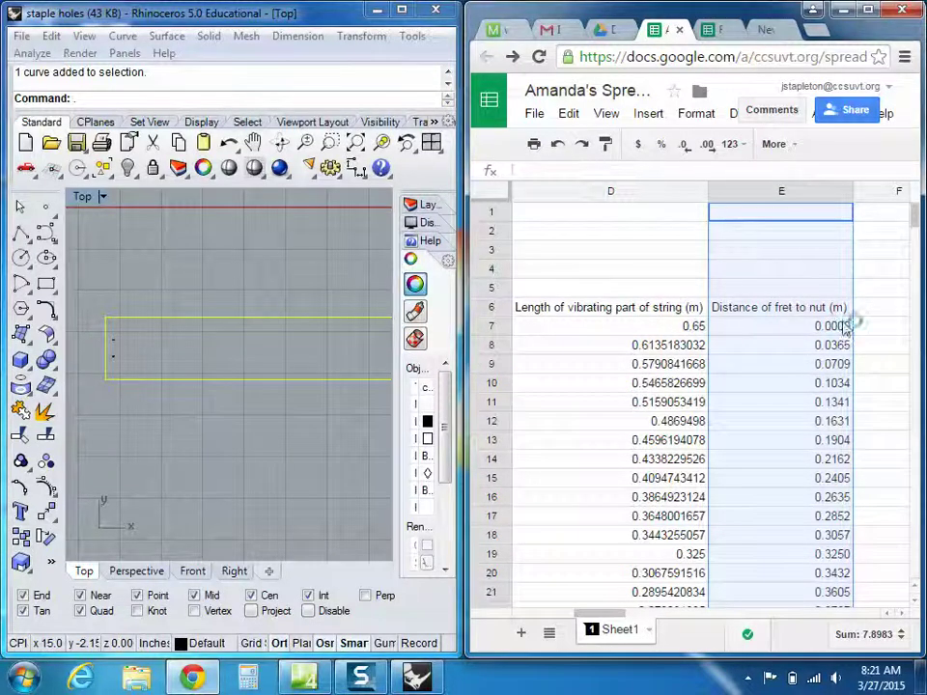
- Copy the header "Distance of fret to nut (m)" from E6 into F6
left_click(872, 313)
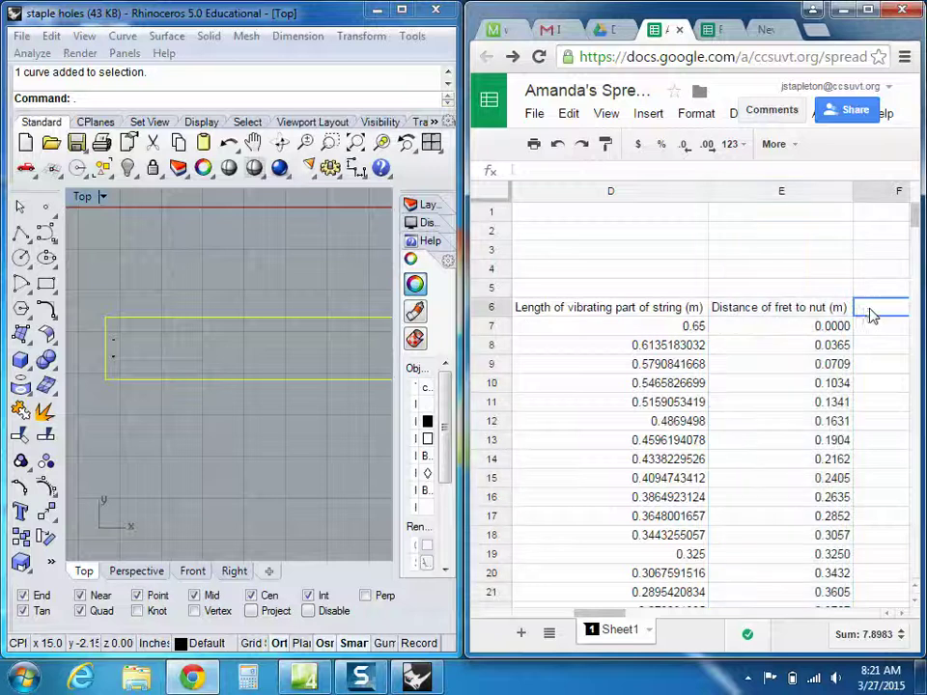
left_click(801, 313)
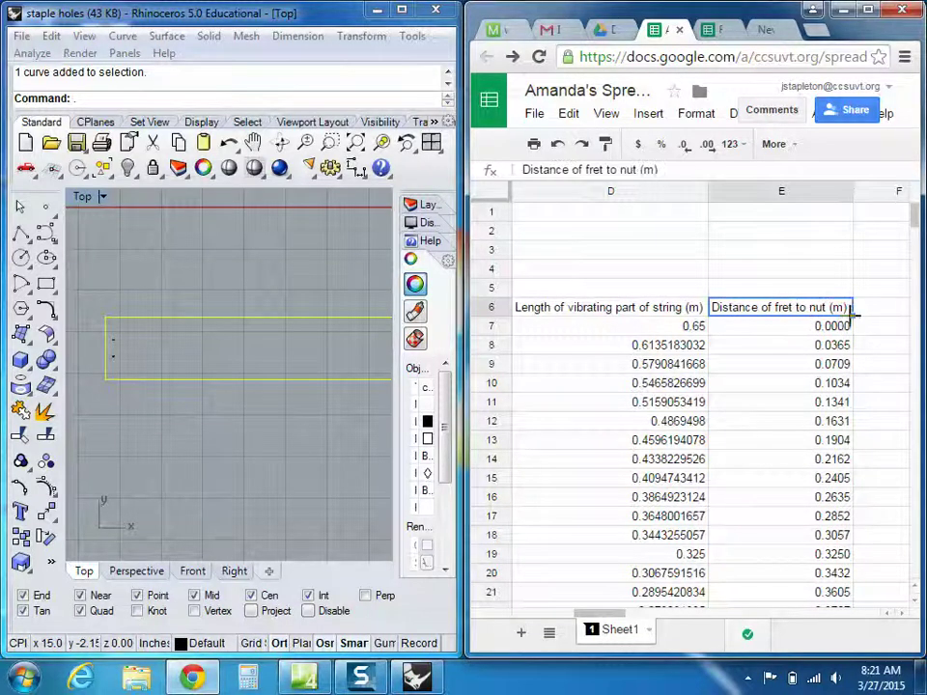
left_click_drag(880, 314, 881, 314)
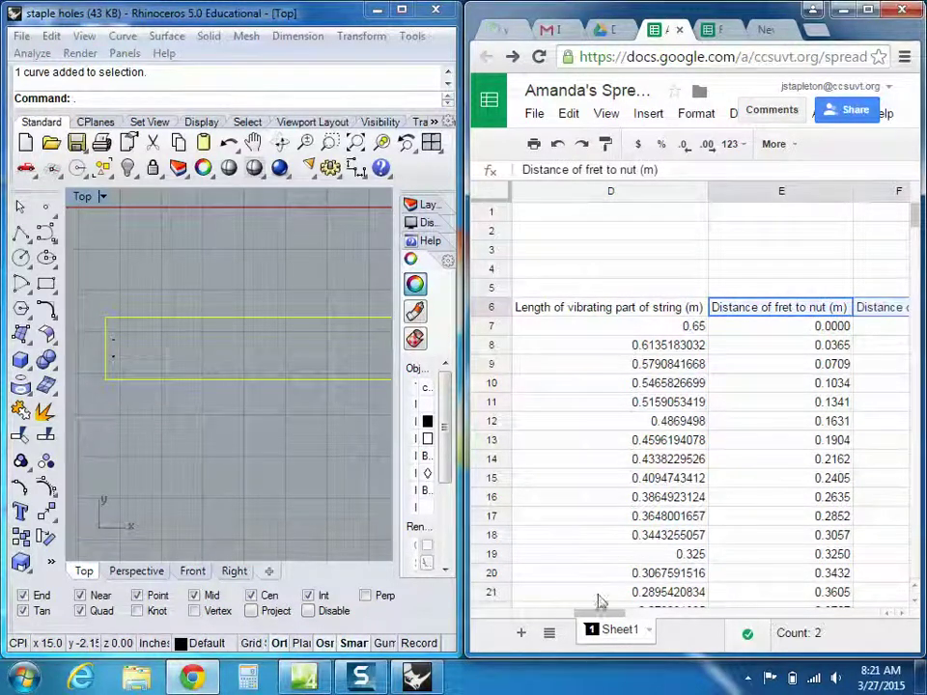
left_click_drag(601, 619, 621, 621)
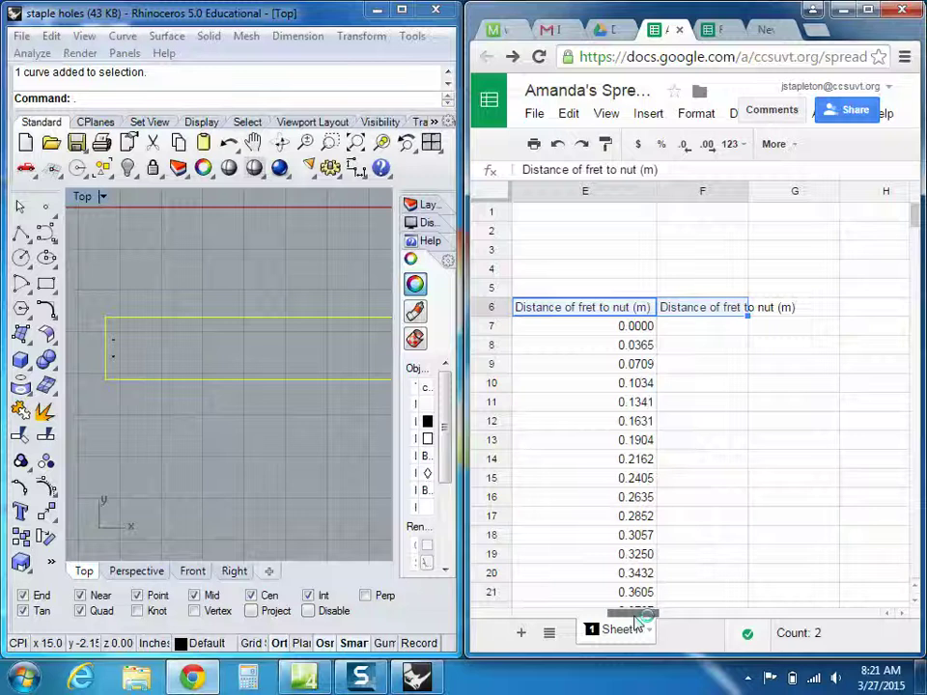
left_click(719, 329)
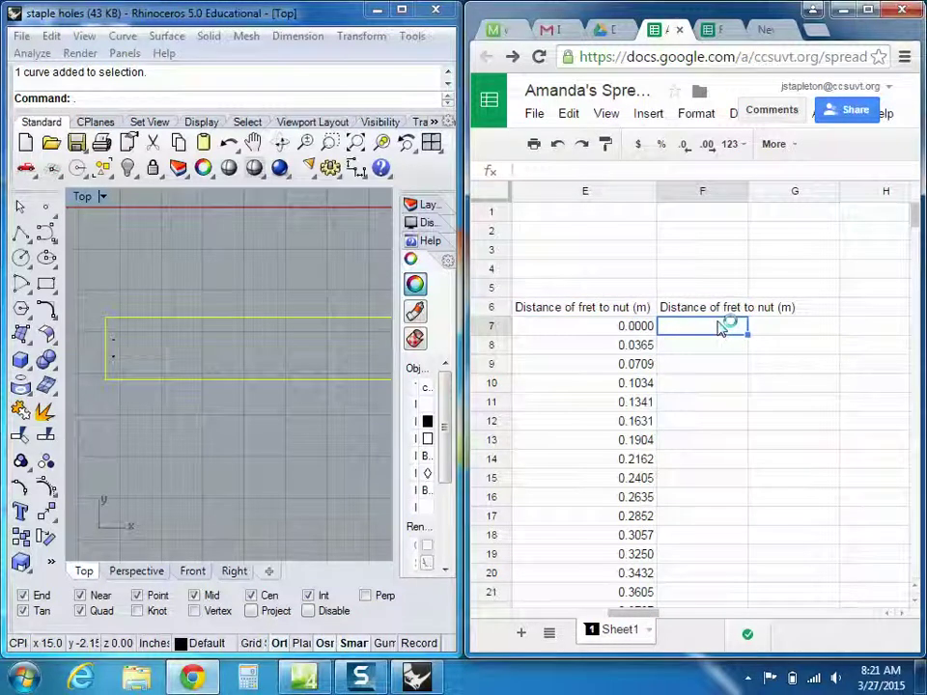
type("=")
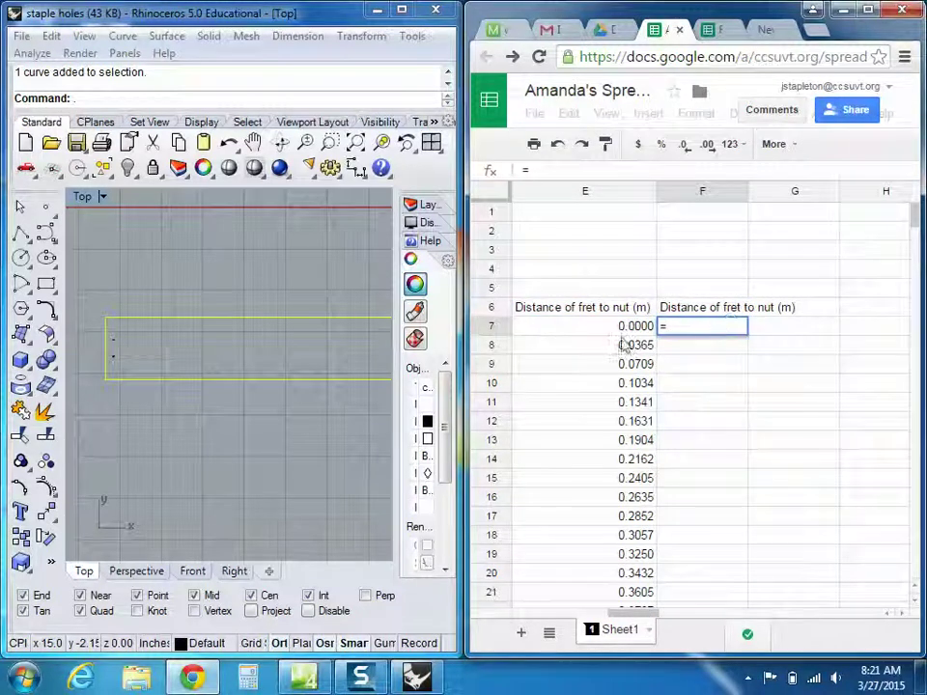
left_click(624, 328)
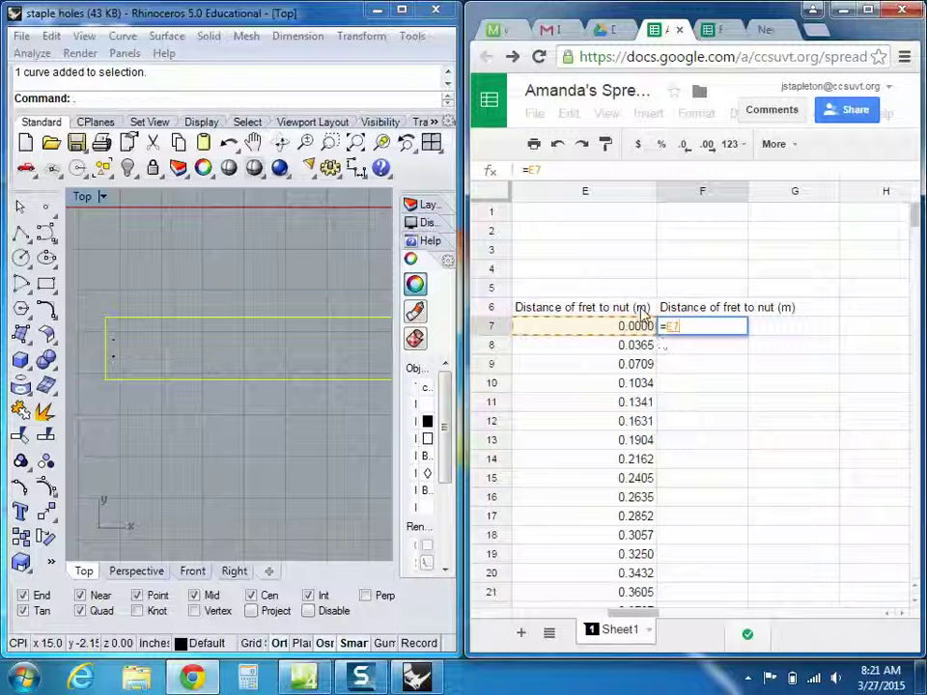
key("Return")
left_click(712, 311)
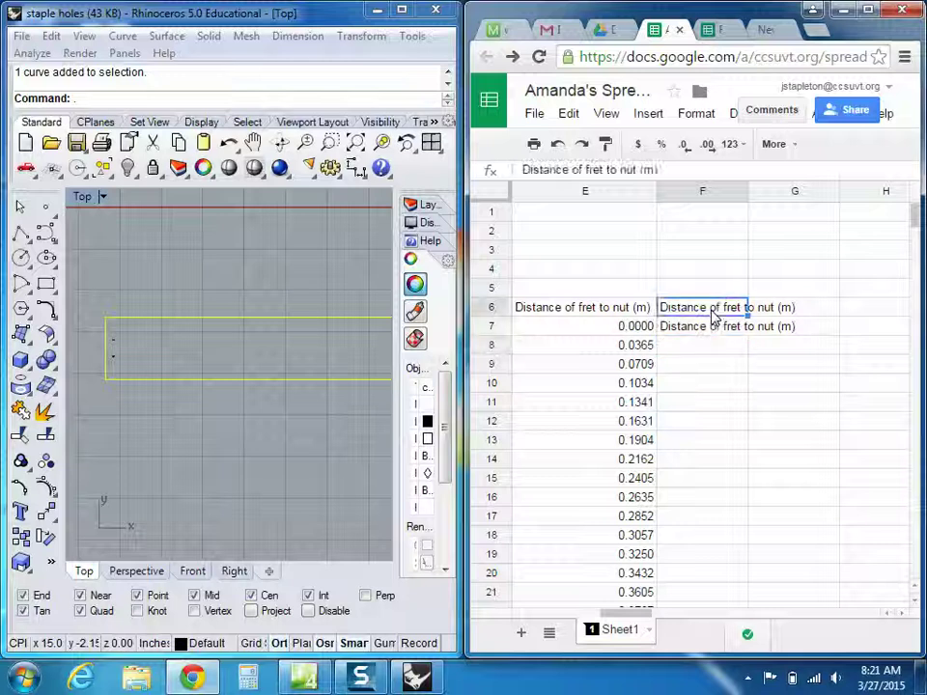
key("Down")
key("Delete")
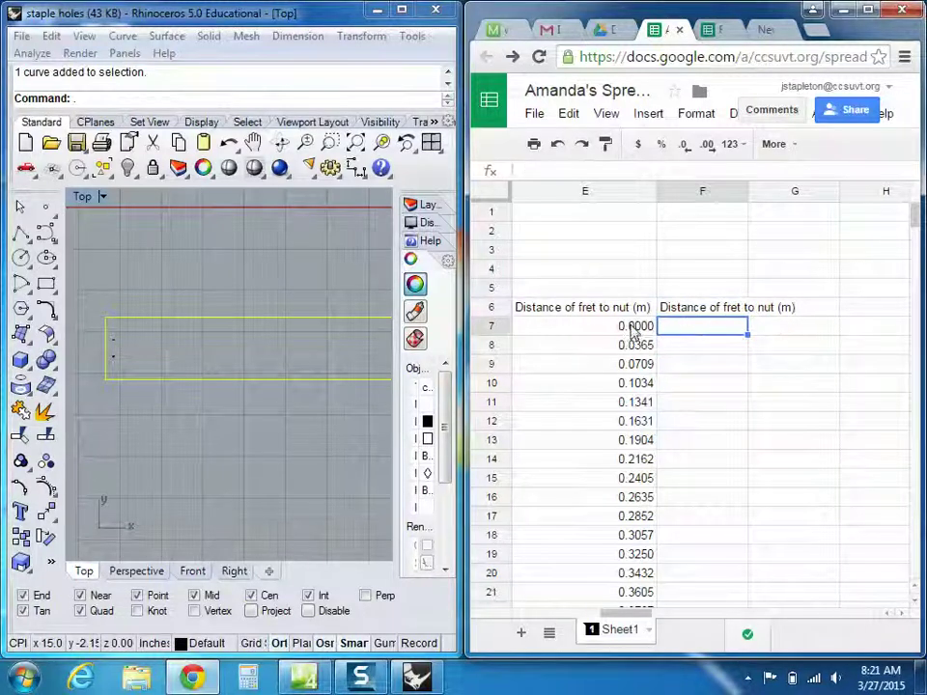
- Change the unit in the F6 header so it reads "Distance of fret to nut (in)"
left_click(712, 315)
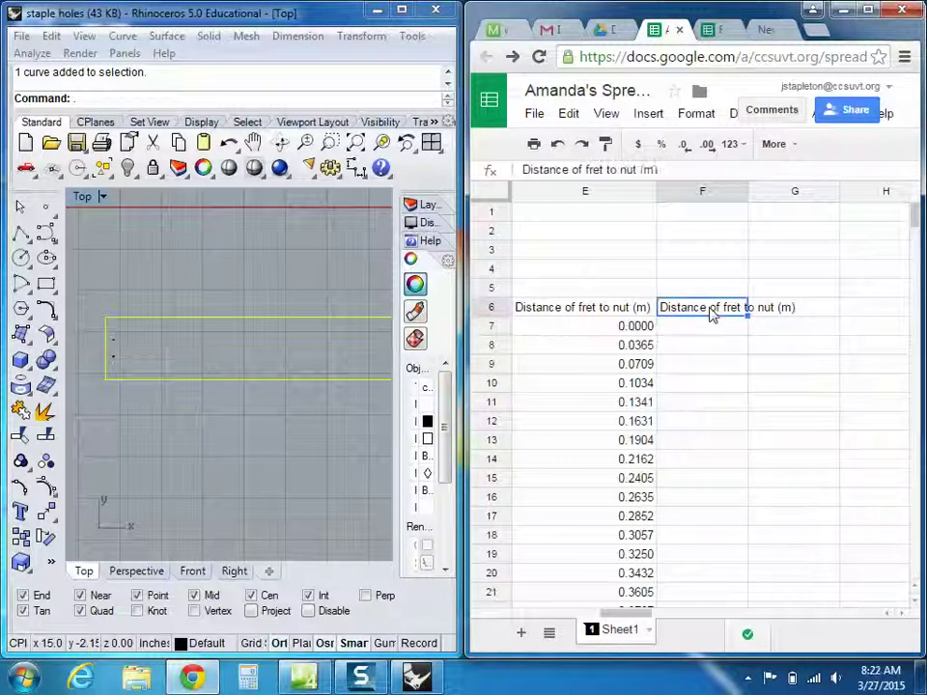
left_click(650, 170)
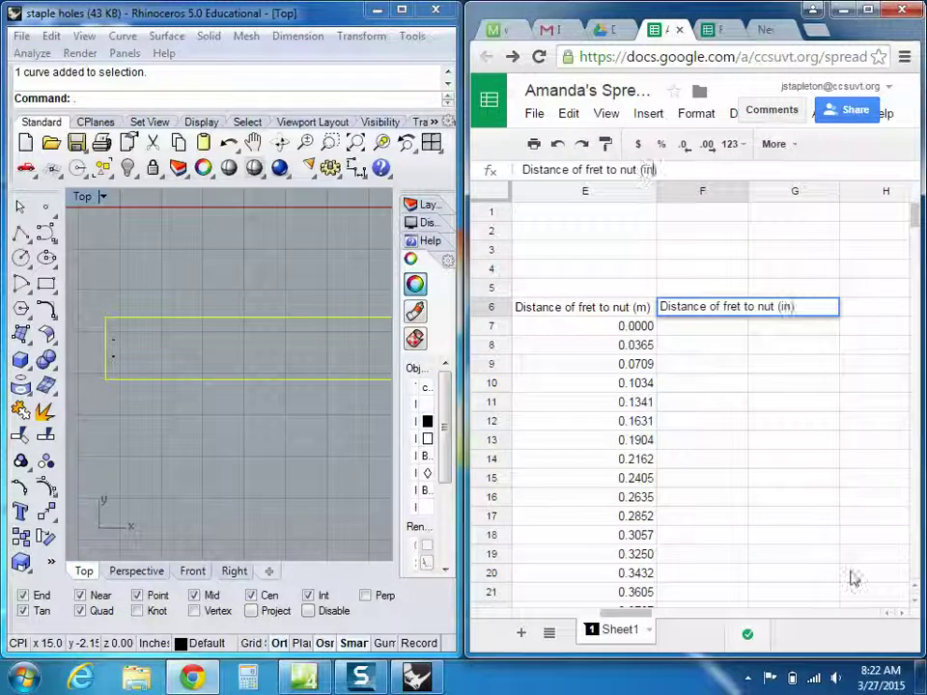
key("BackSpace")
type("in")
left_click(702, 459)
- Enter a formula in F7 that divides the distance in E7 by 2.54, with the division enclosed in parentheses
left_click(676, 331)
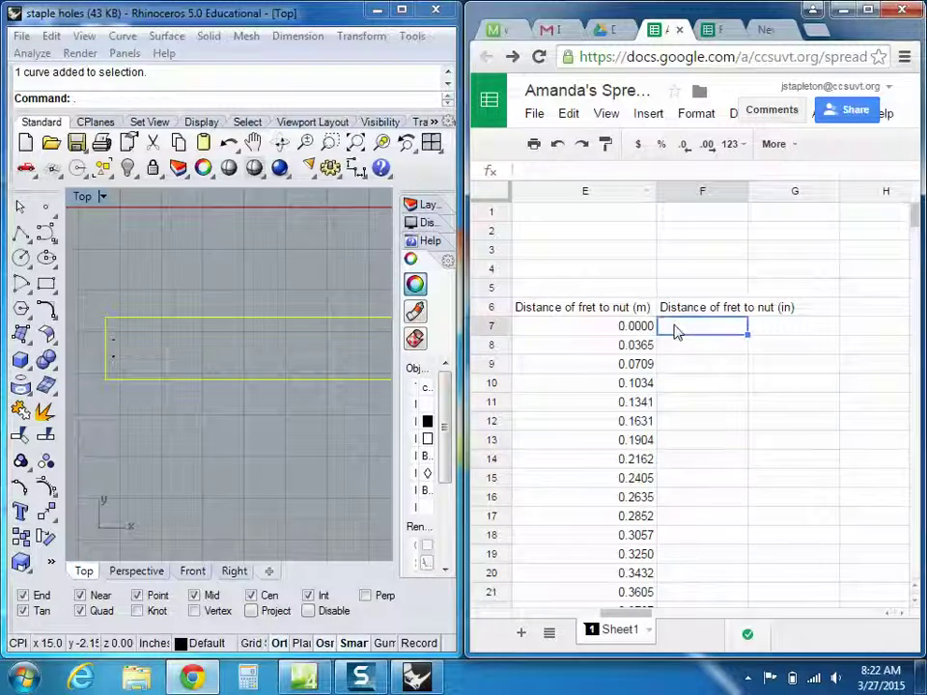
type("=")
left_click(638, 331)
type("/")
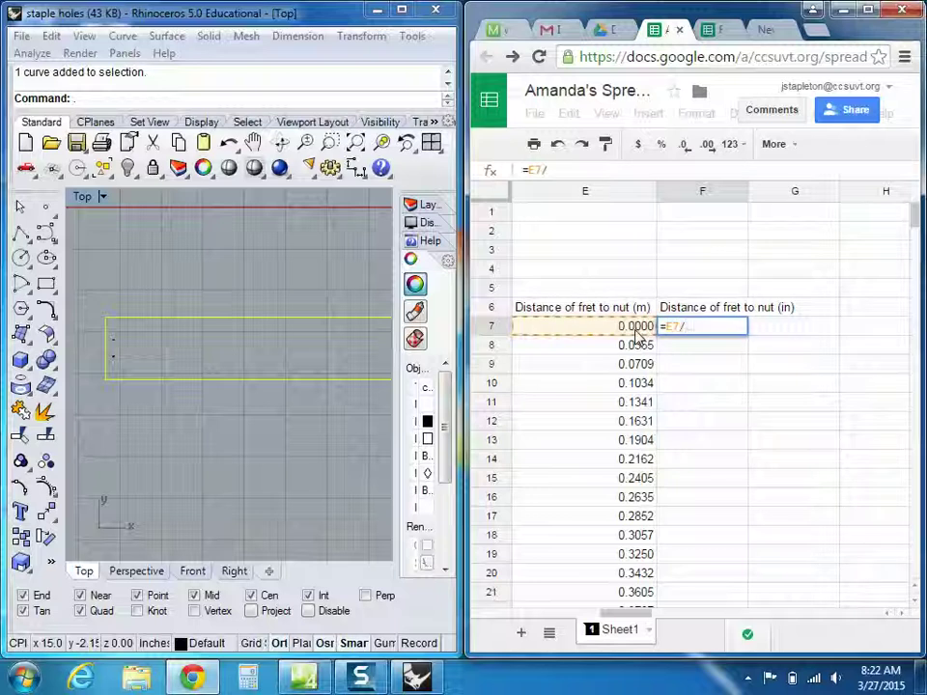
type("3")
type(".54")
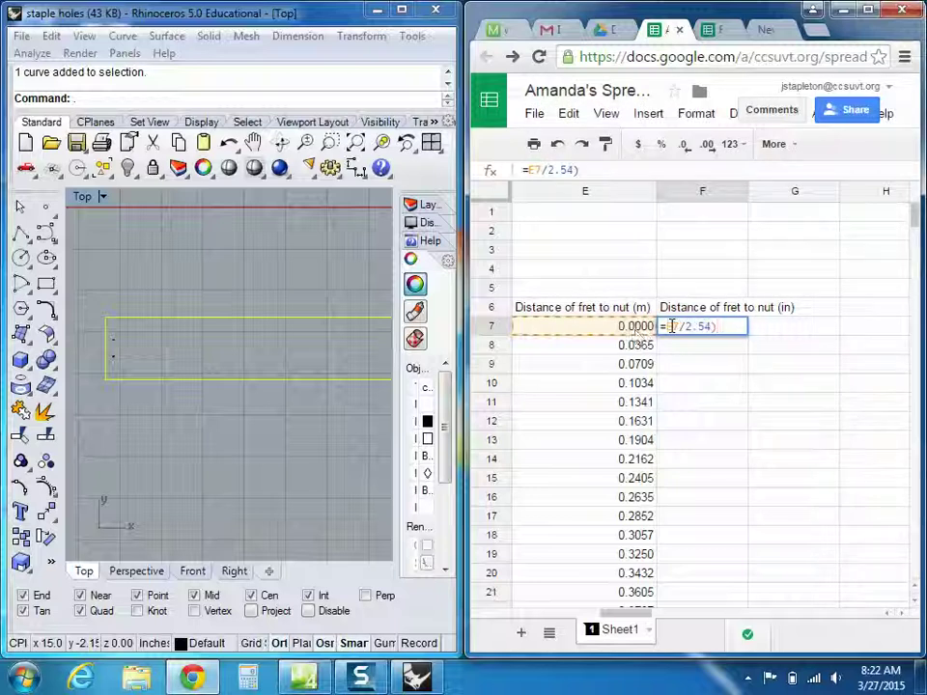
type("(")
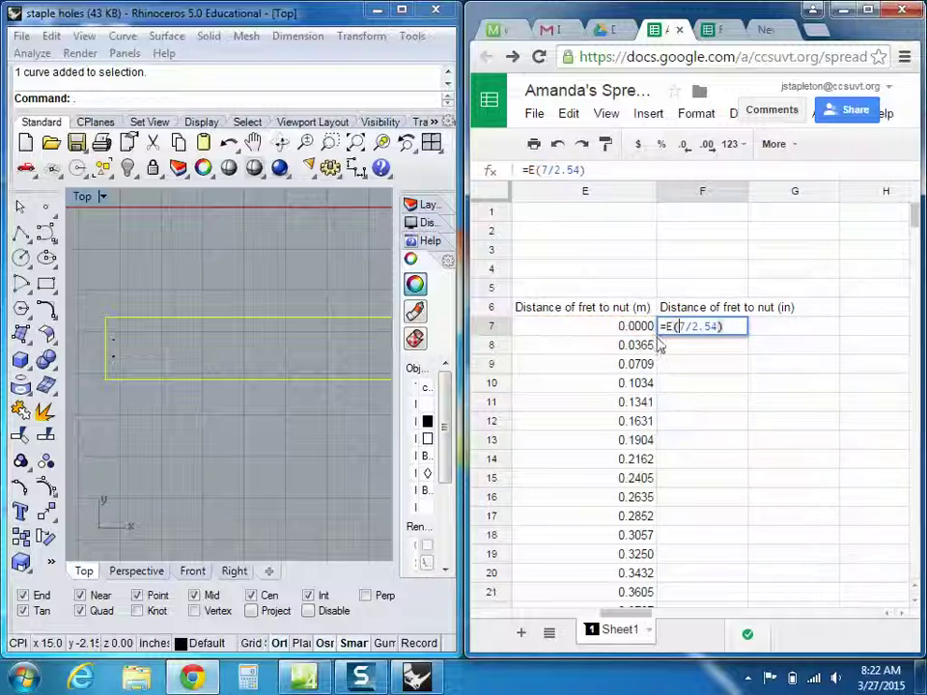
key("BackSpace")
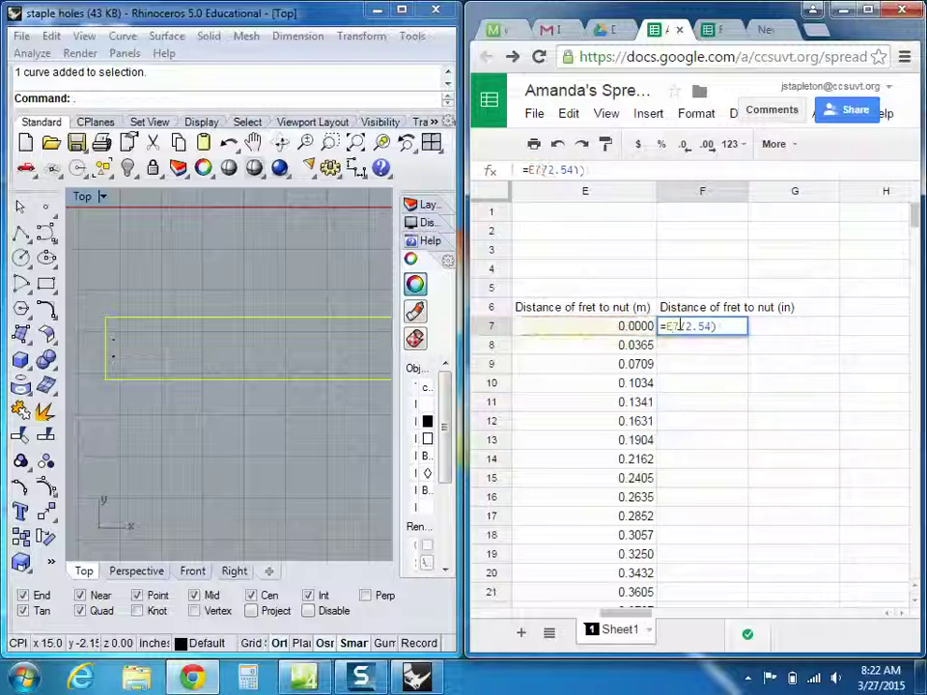
key("BackSpace")
left_click(670, 326)
type("(")
type(")")
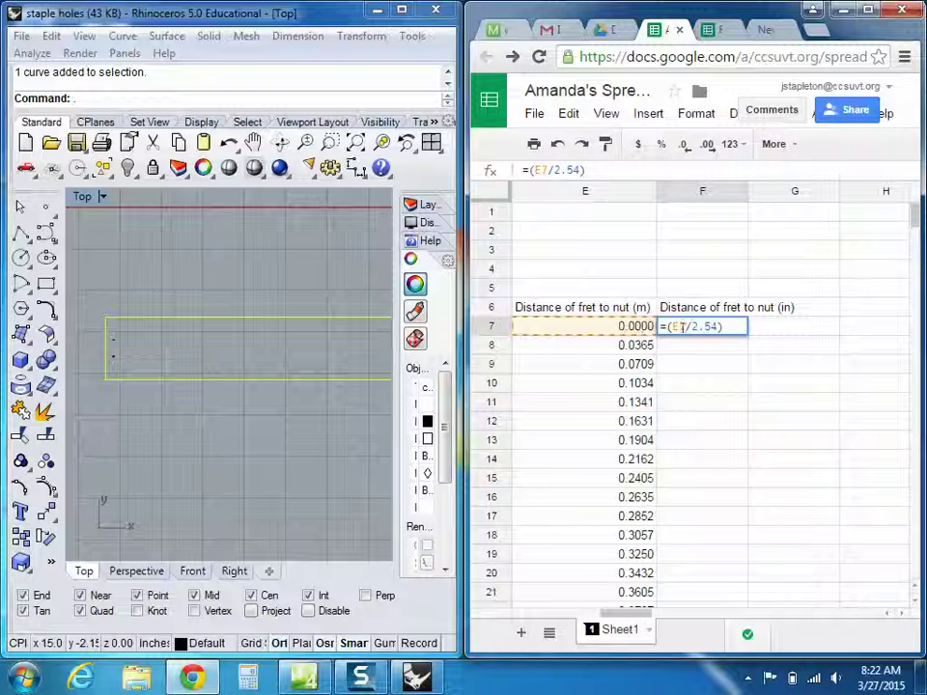
- Multiply the parenthesised division in F7 by 100 to complete the formula =100*(E7/2.54)
type("100")
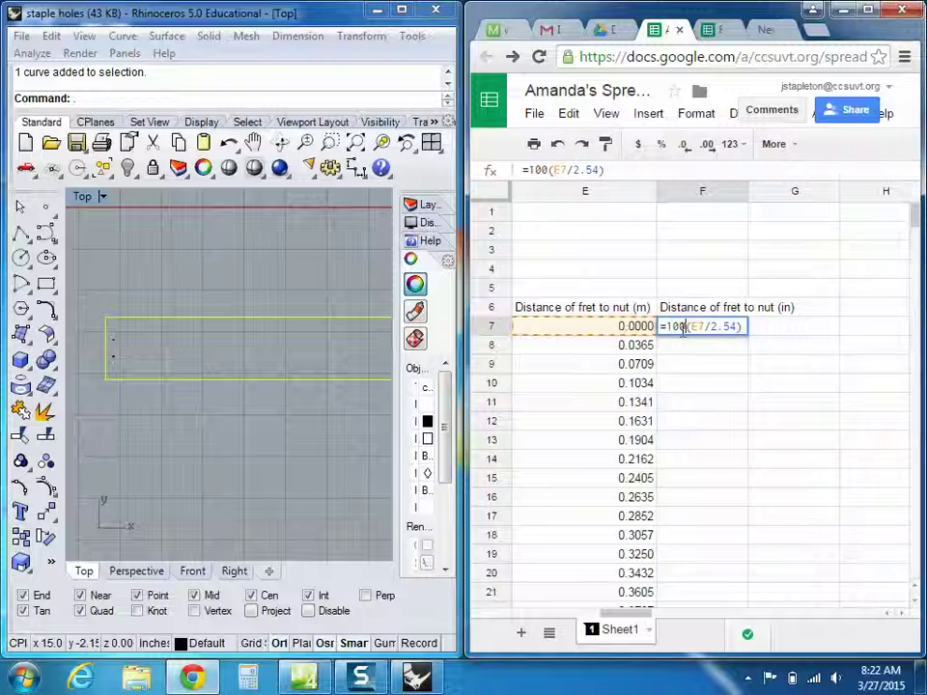
type("*")
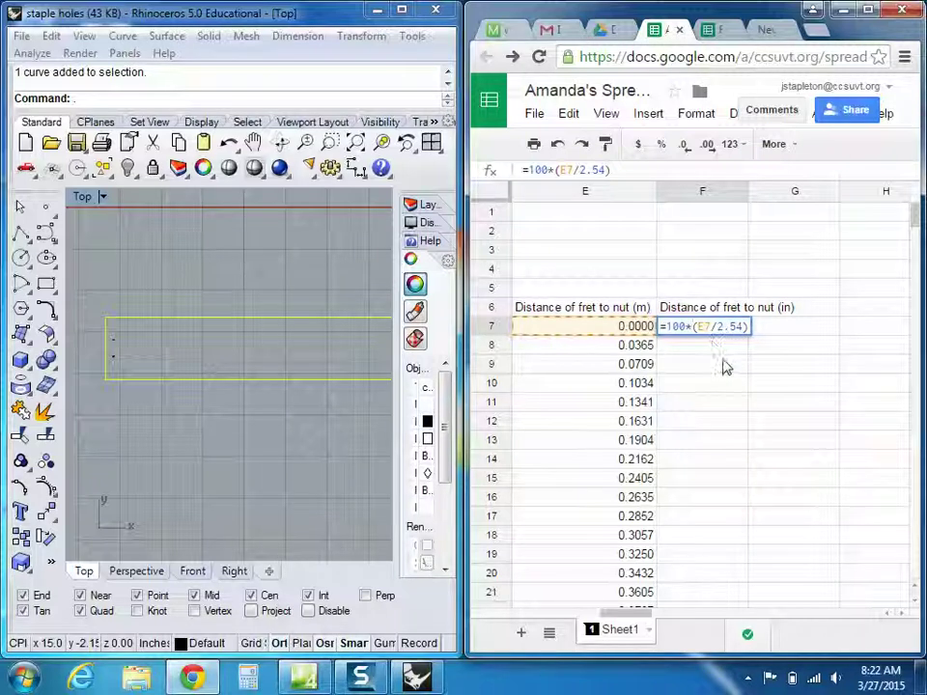
key("Return")
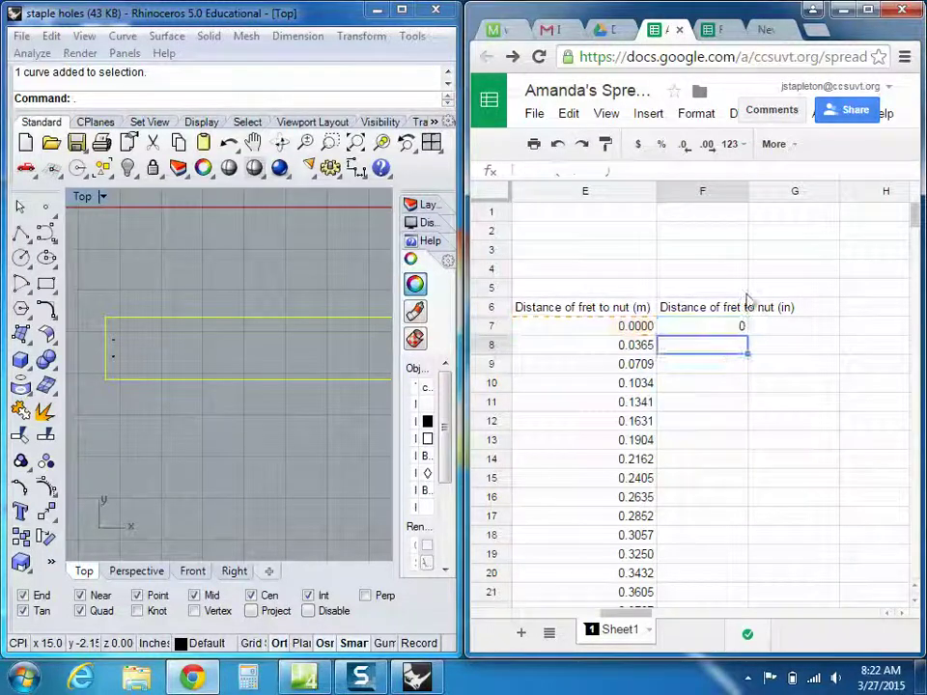
- Fill the inch conversion formula from F7 down column F to row 32
left_click(736, 326)
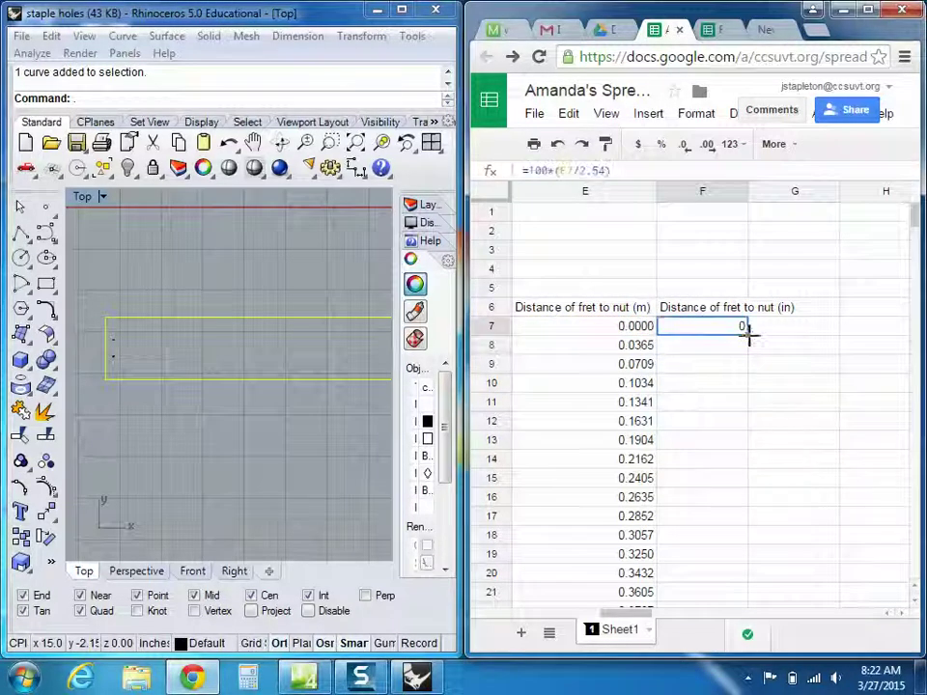
left_click_drag(748, 427, 750, 490)
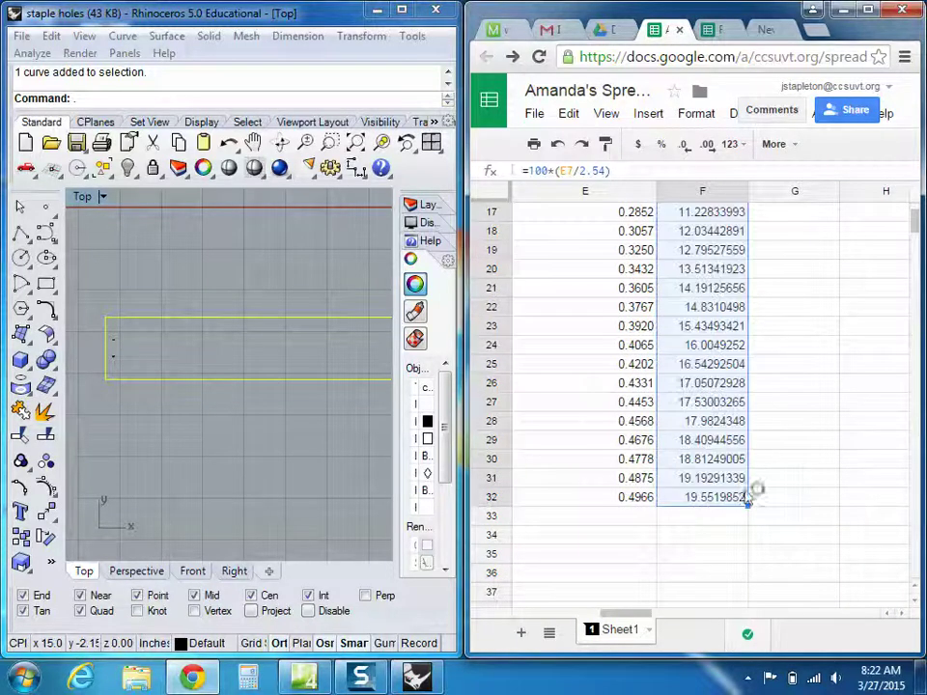
scroll(721, 544, "up", 1)
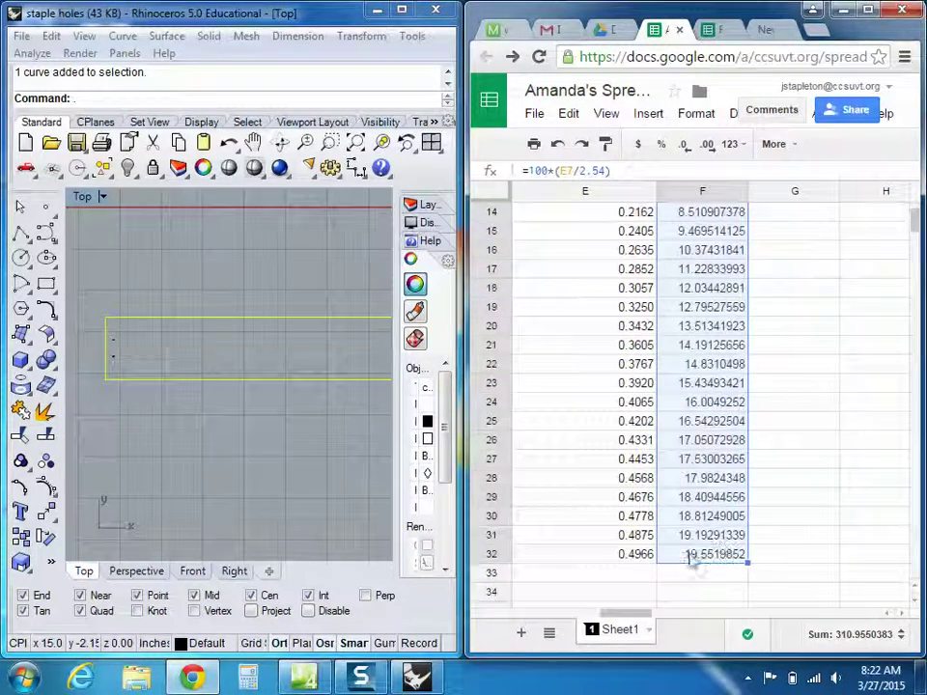
mouse_move(642, 623)
left_mouse_down()
mouse_move(605, 618)
mouse_move(654, 610)
left_mouse_up()
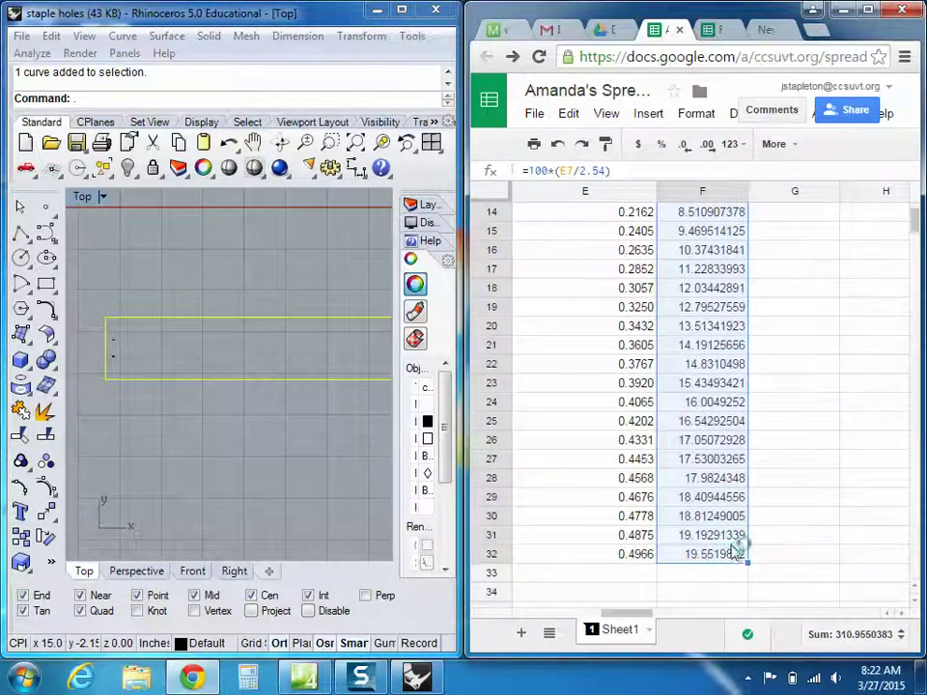
scroll(733, 555, "down", 2)
scroll(748, 522, "up", 2)
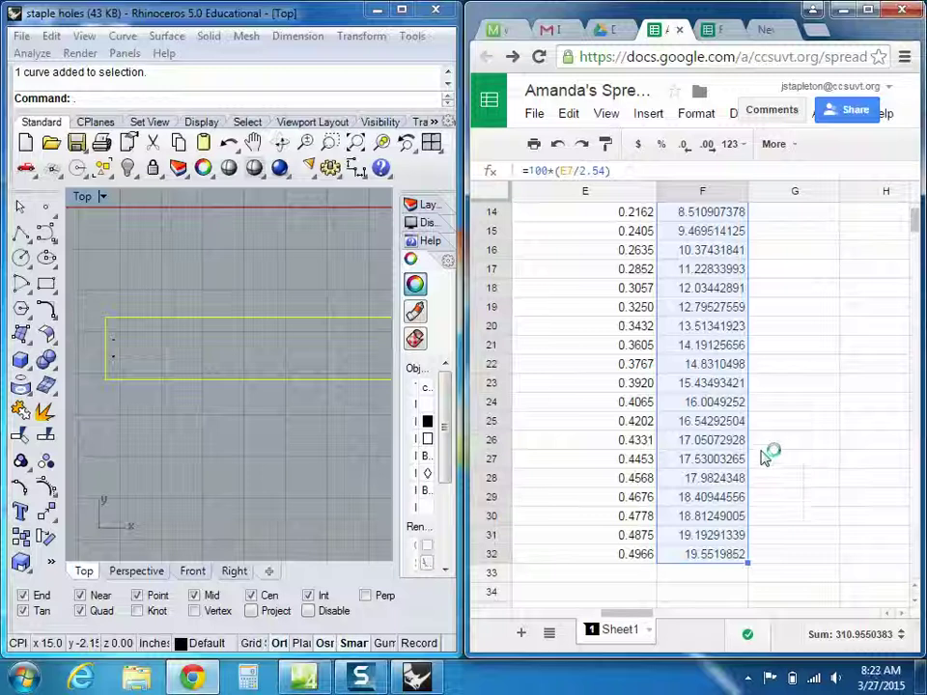
- Reduce the spreadsheet's page zoom below 75% and bring the start of the fret table with column A into view
key("ctrl+minus")
key("ctrl+minus")
key("ctrl+minus")
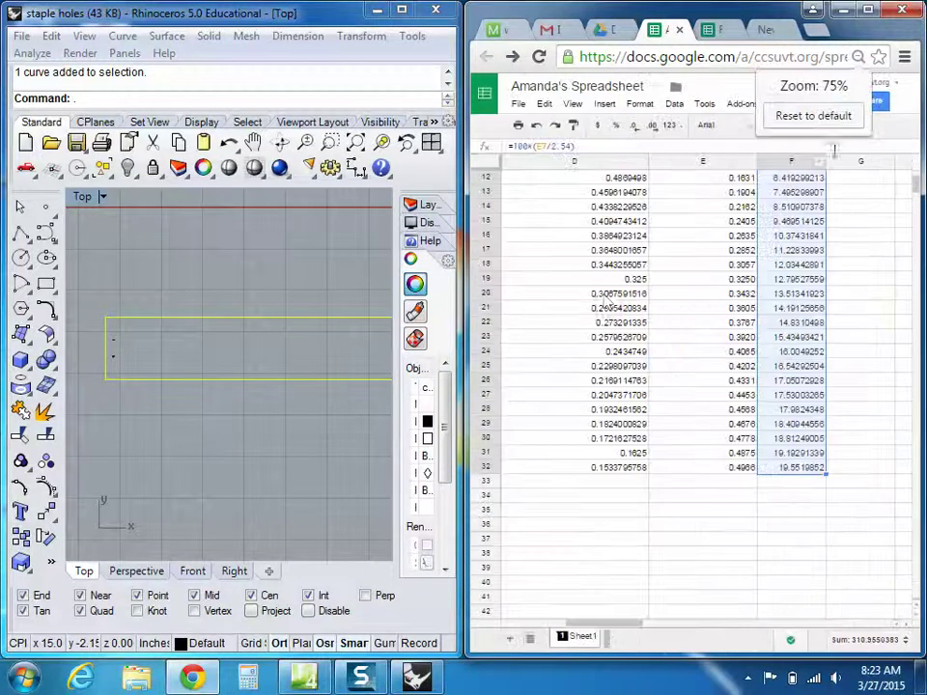
scroll(604, 599, "up", 2)
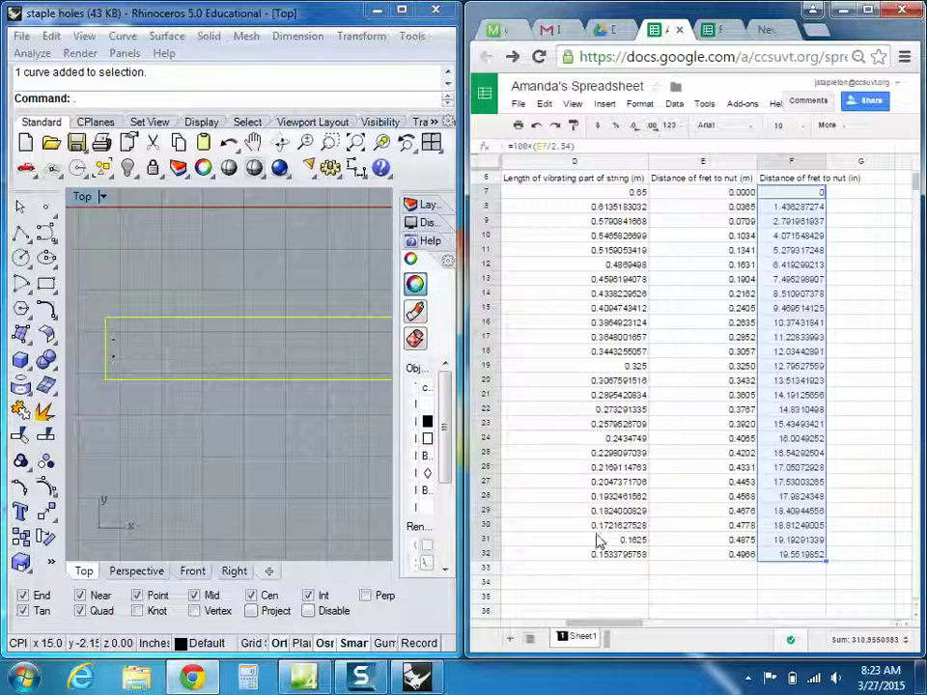
scroll(794, 249, "down", 1)
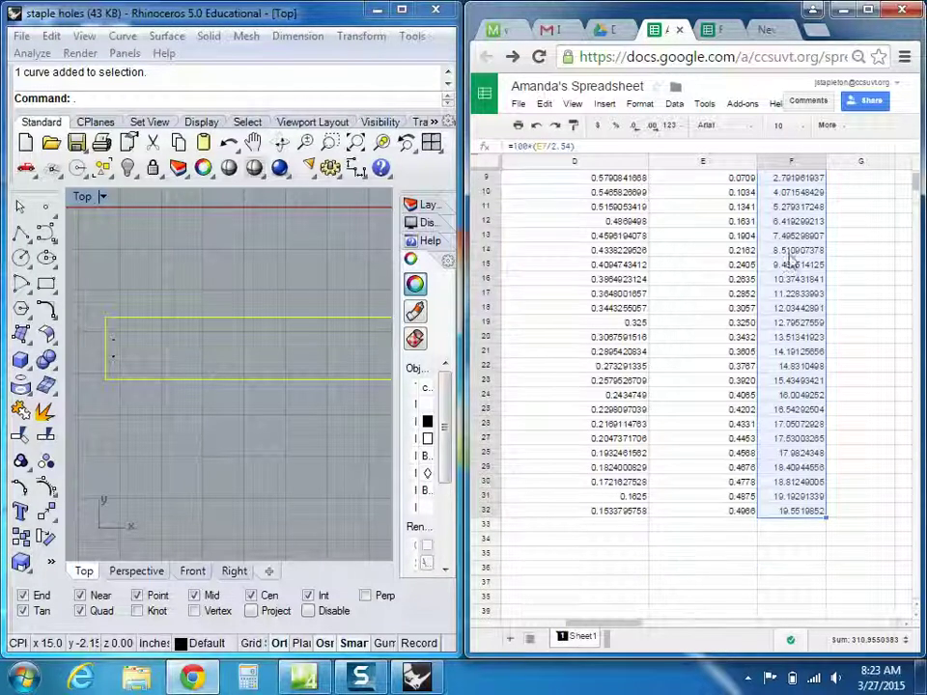
key("ctrl+minus")
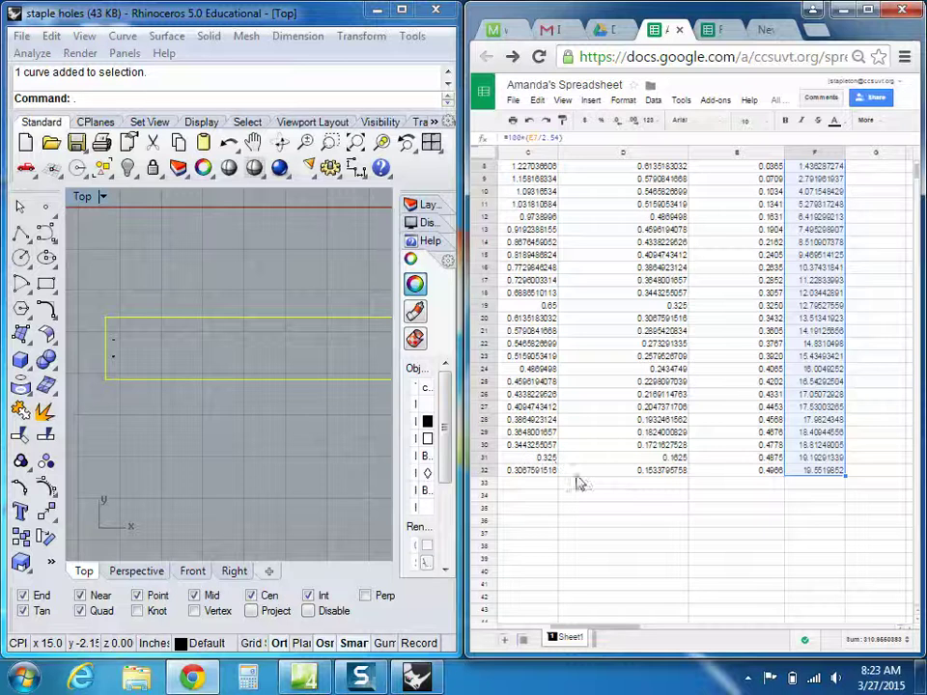
scroll(555, 467, "up", 3)
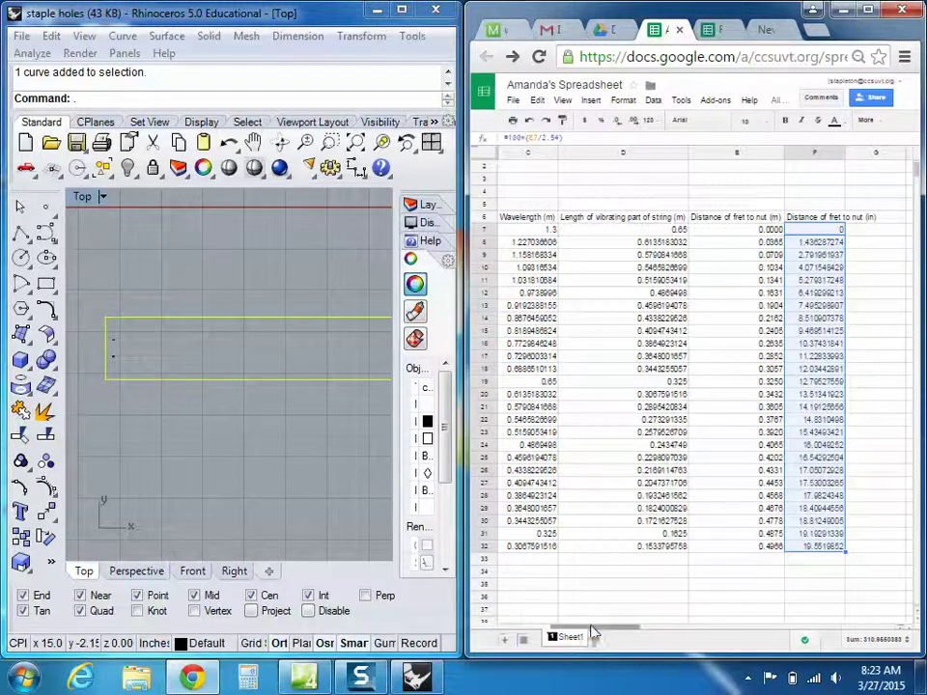
left_click_drag(594, 630, 585, 634)
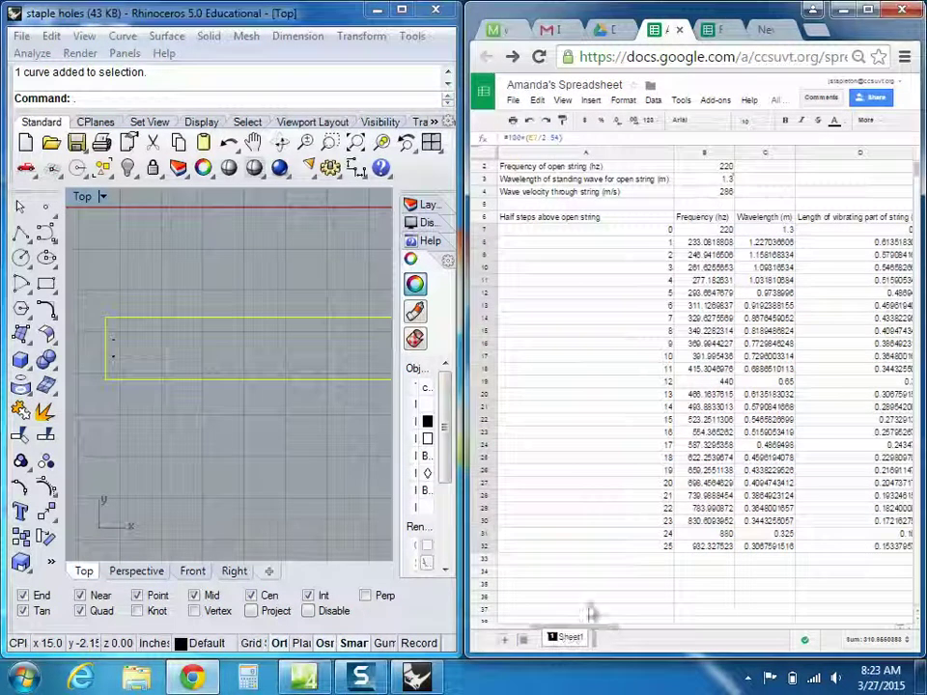
- Maximize the spreadsheet window and extend the series from A31:F32 down to row 411
left_click_drag(653, 534, 773, 546)
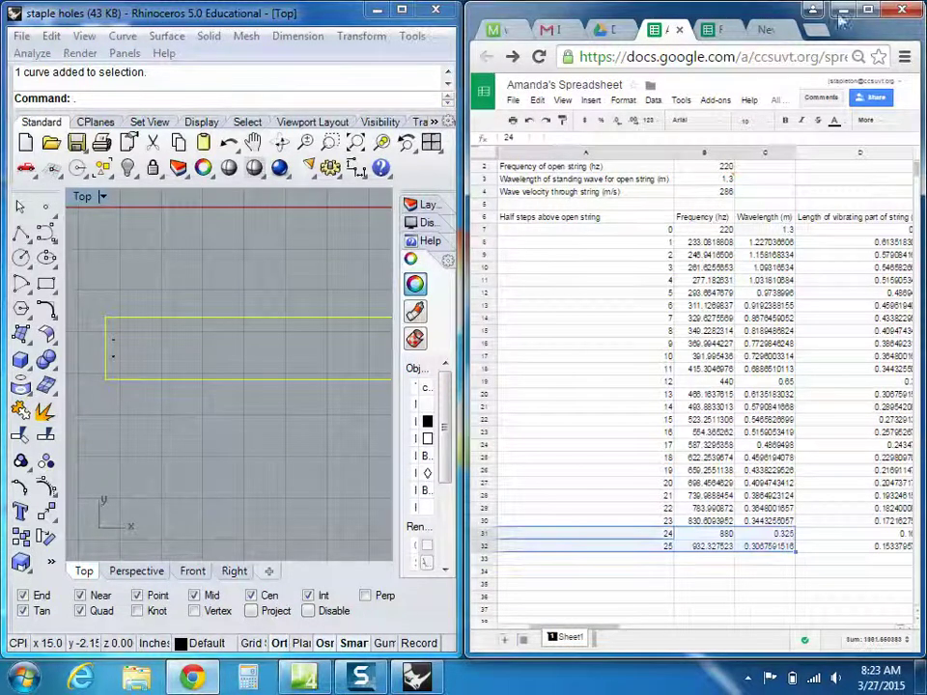
left_click(867, 11)
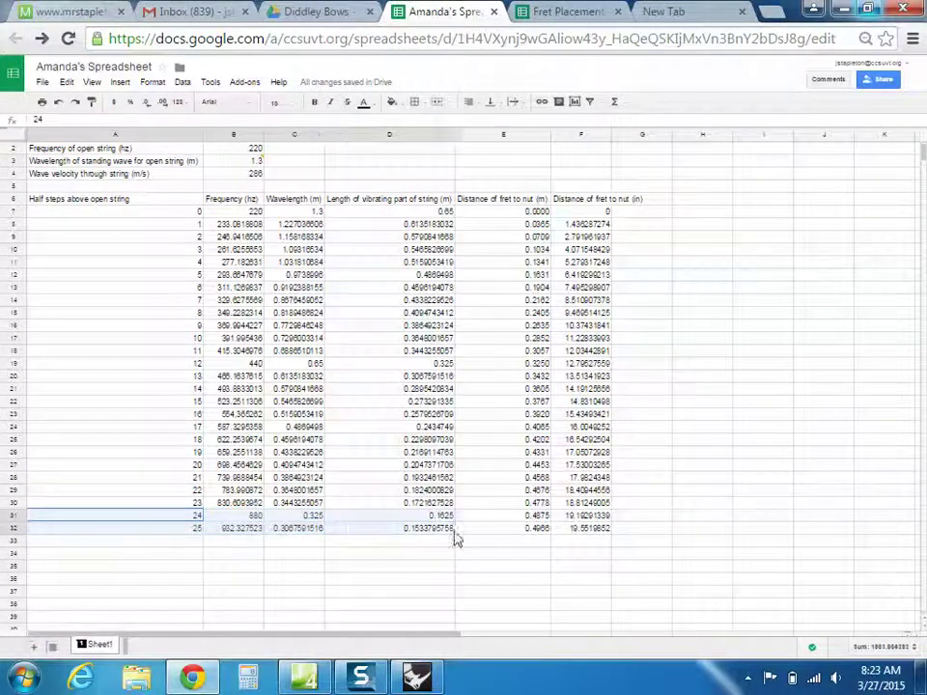
left_click(591, 537, "shift")
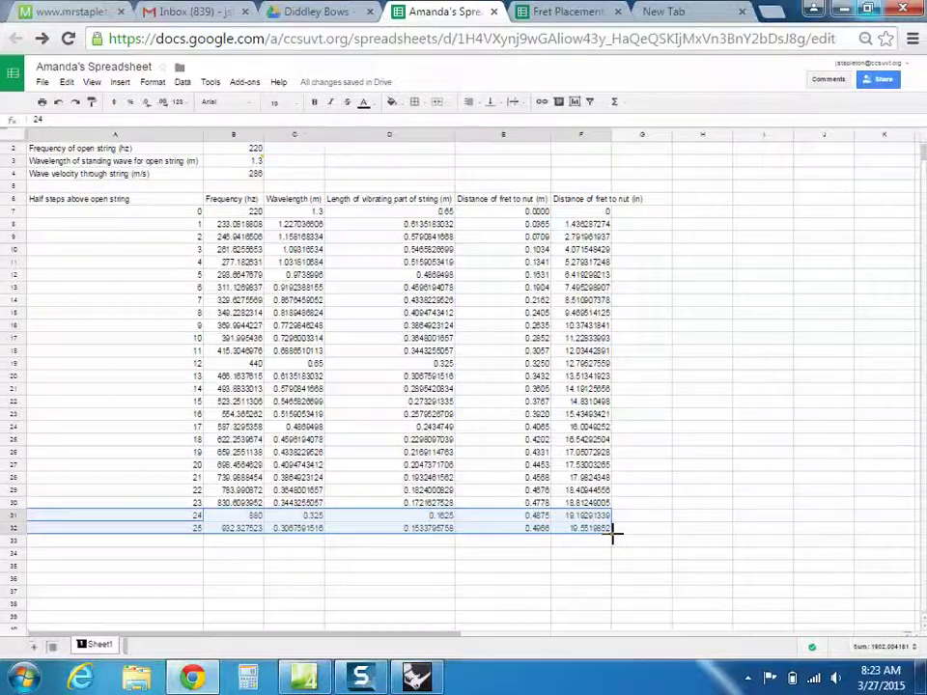
left_click_drag(613, 537, 625, 598)
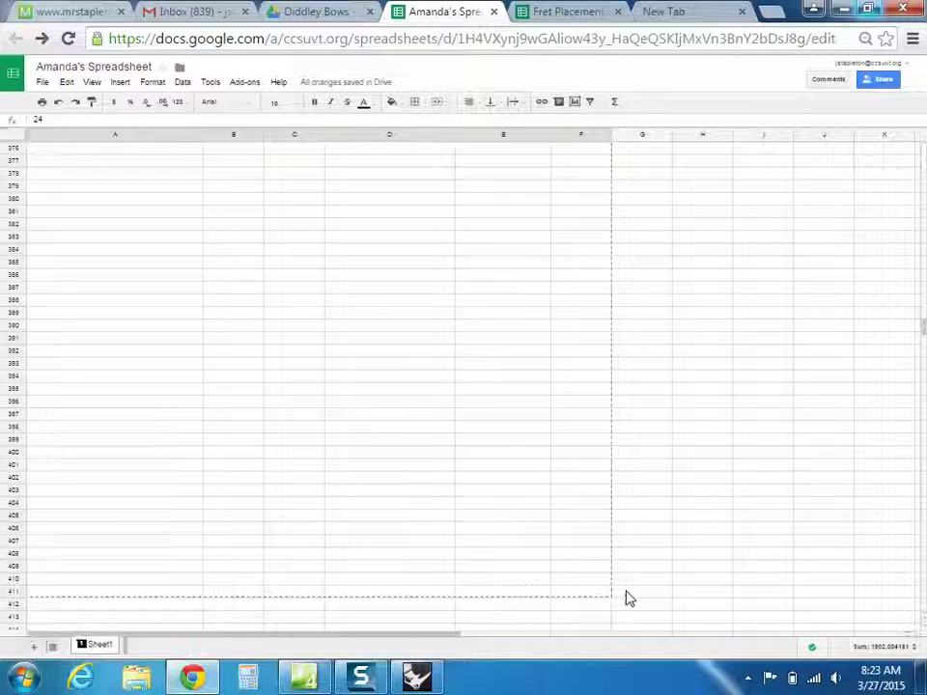
left_click_drag(626, 599, 626, 599)
left_click_drag(626, 599, 630, 599)
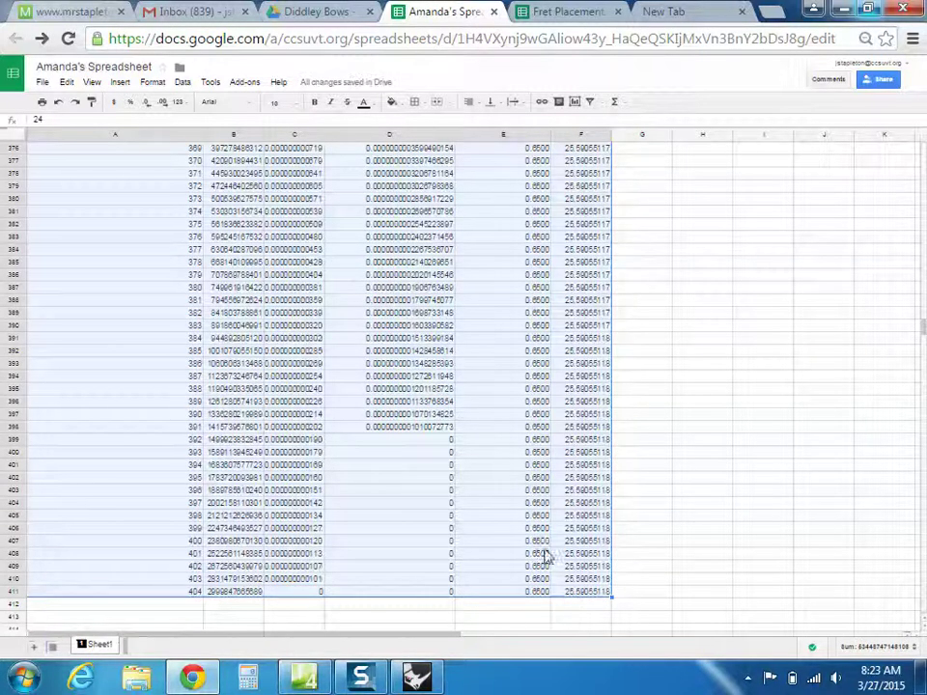
- Review the extended table from its end back to its start and inspect the octave frequencies at half steps 12, 24, 36 and 48
scroll(551, 579, "up", 1)
scroll(581, 589, "down", 2)
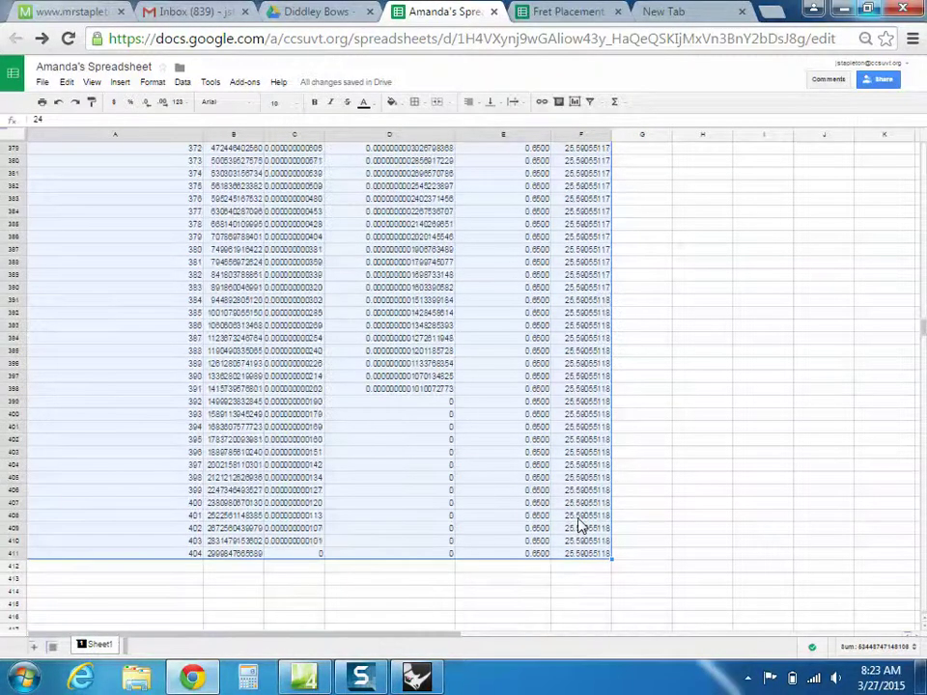
scroll(566, 349, "up", 5)
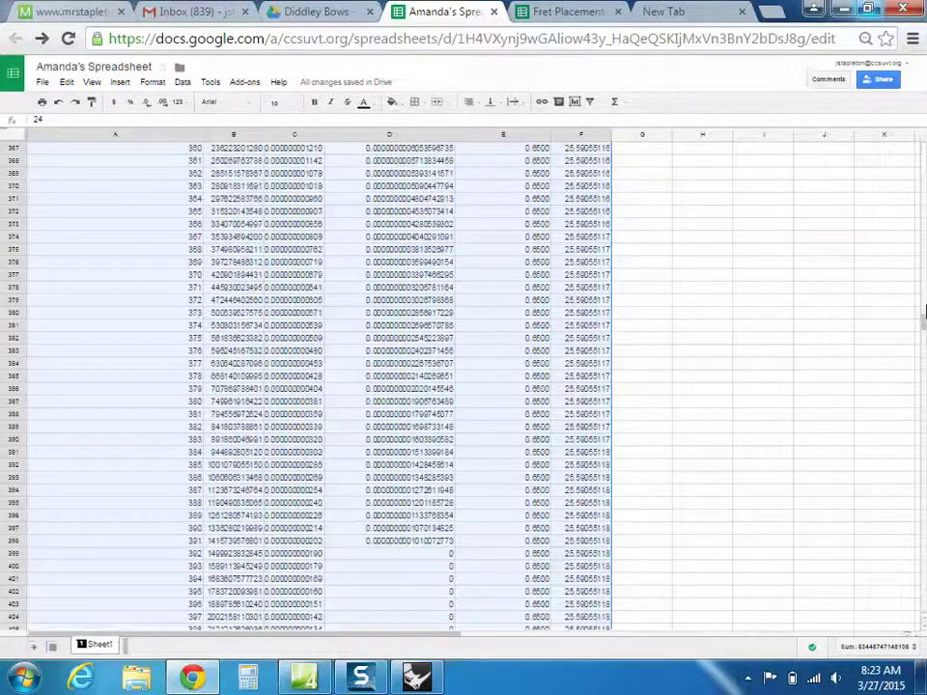
left_click_drag(923, 314, 923, 145)
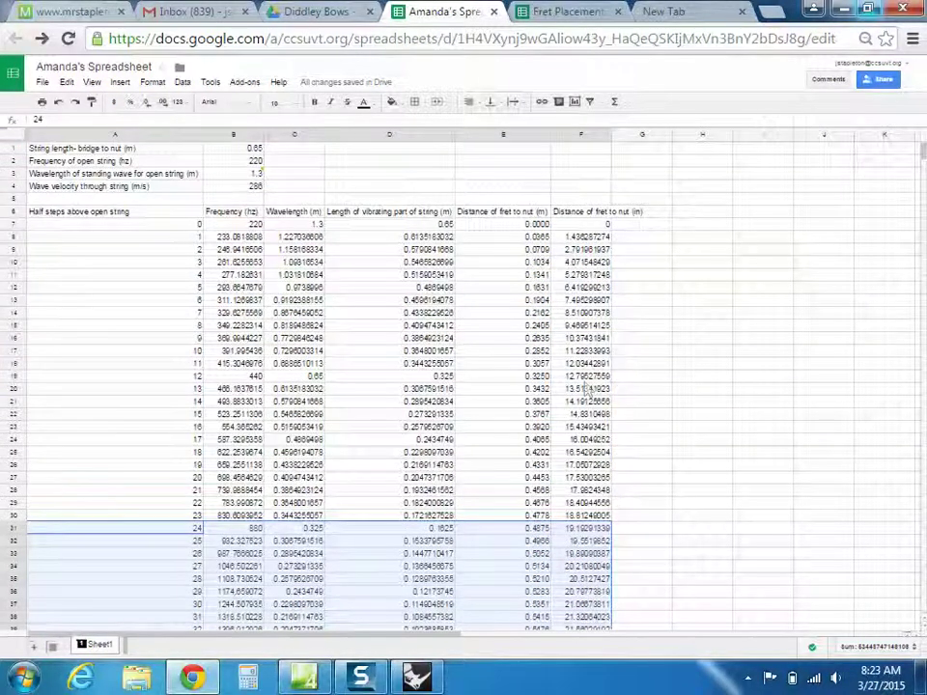
scroll(258, 522, "down", 2)
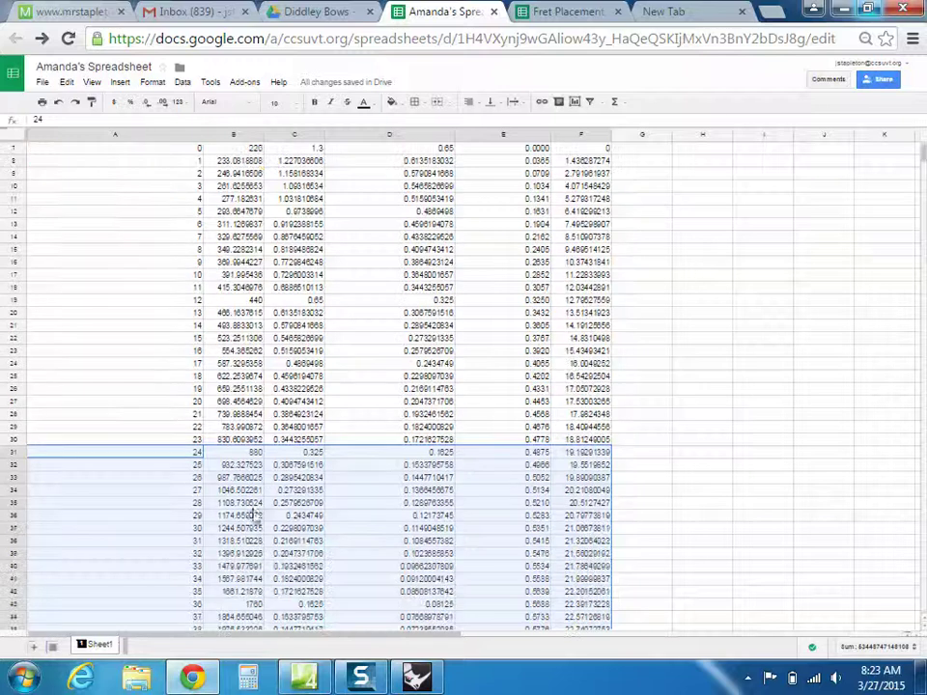
scroll(248, 468, "up", 1)
scroll(258, 476, "down", 1)
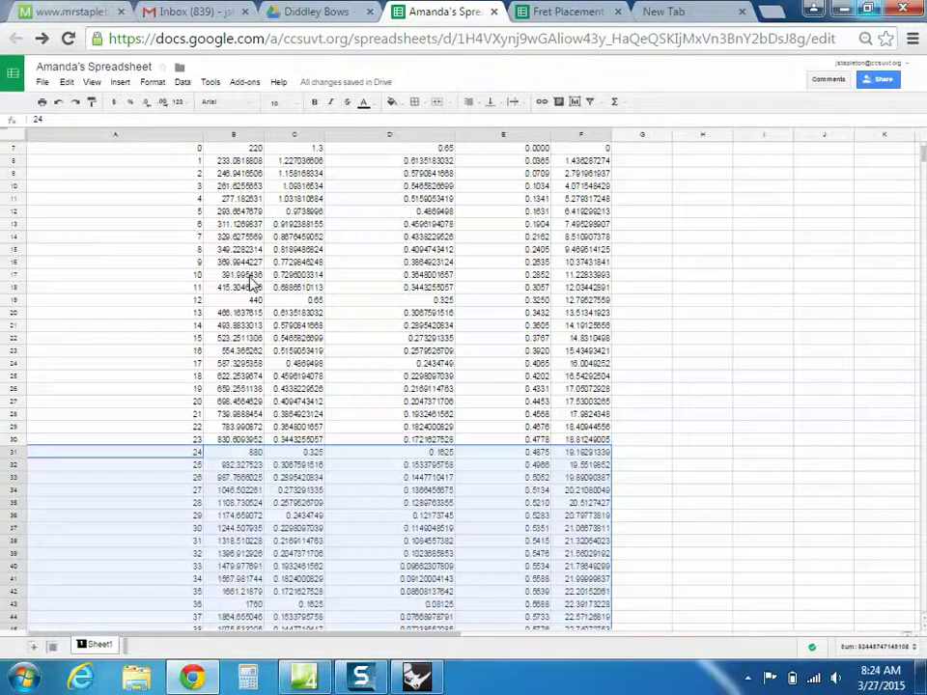
left_click(246, 300)
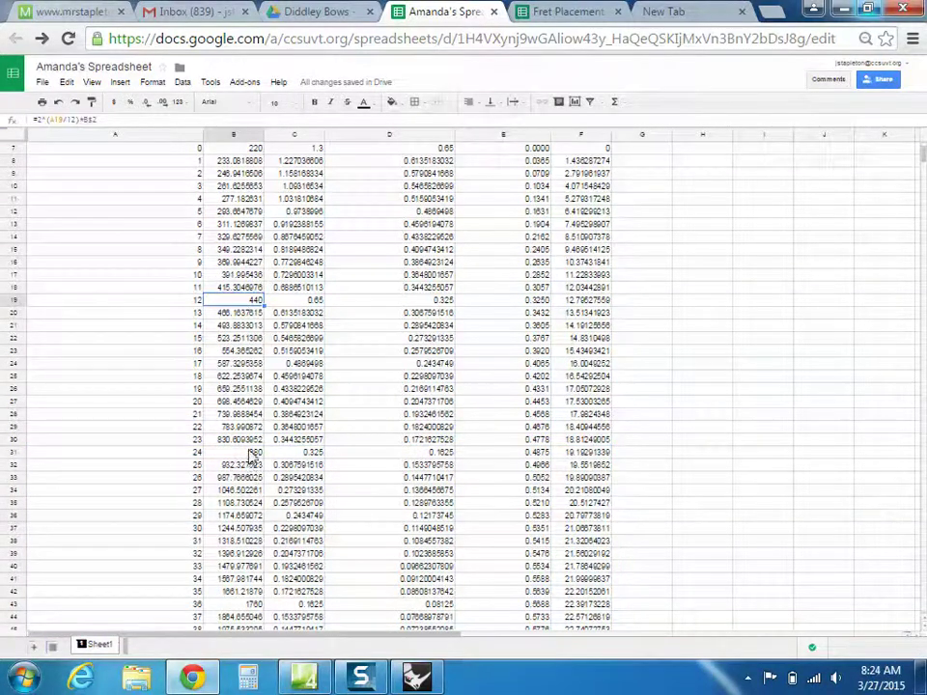
scroll(246, 531, "down", 1)
left_click(256, 566)
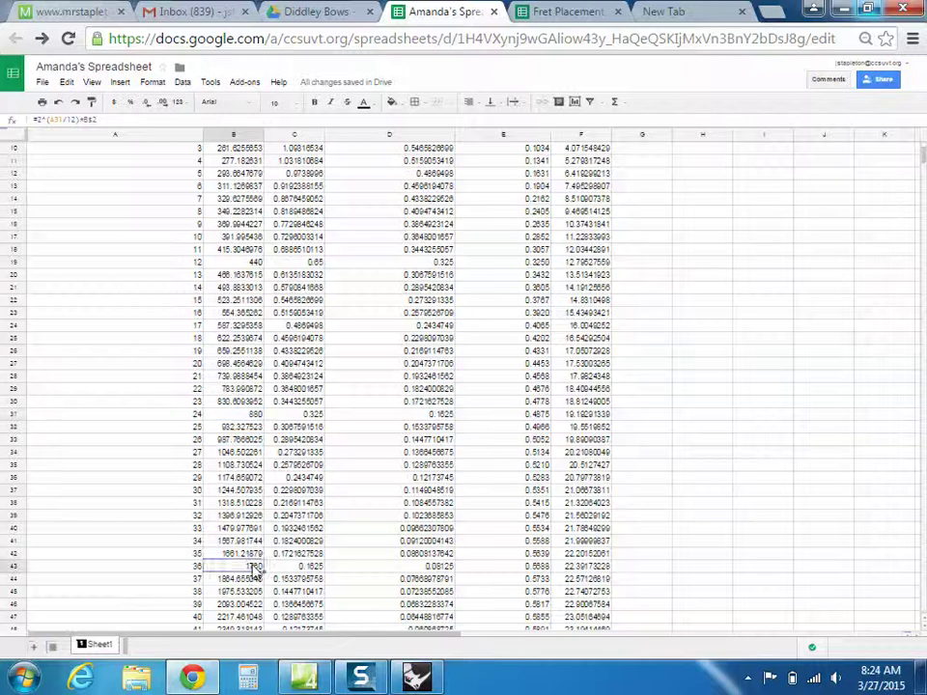
scroll(256, 570, "down", 7)
left_click(256, 452)
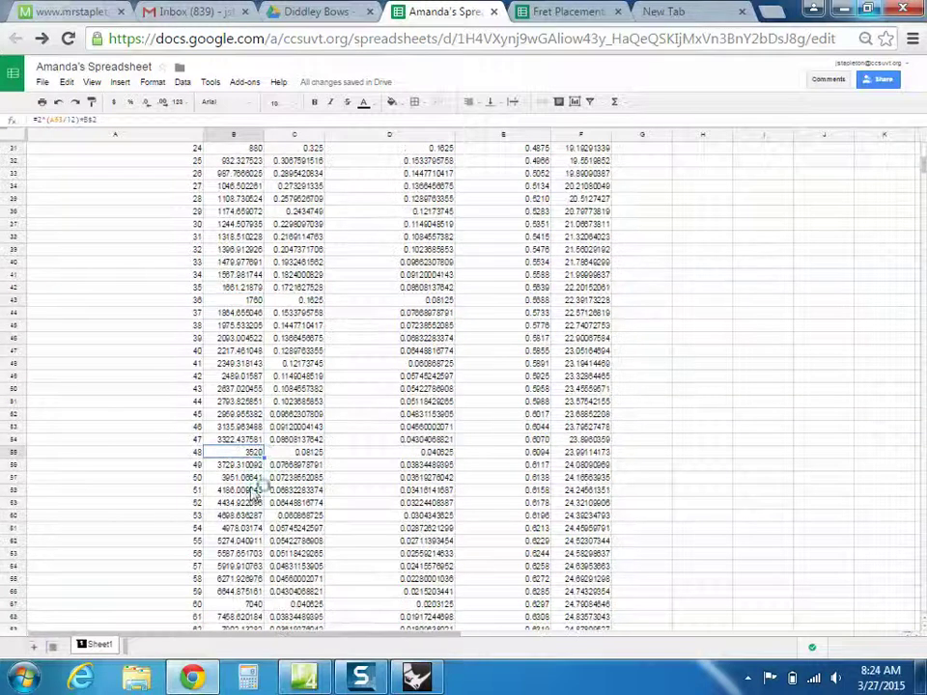
- Inspect the octave frequencies at half steps 60 and 72 in the frequency column
scroll(261, 570, "down", 1)
left_click(256, 566)
scroll(266, 575, "down", 2)
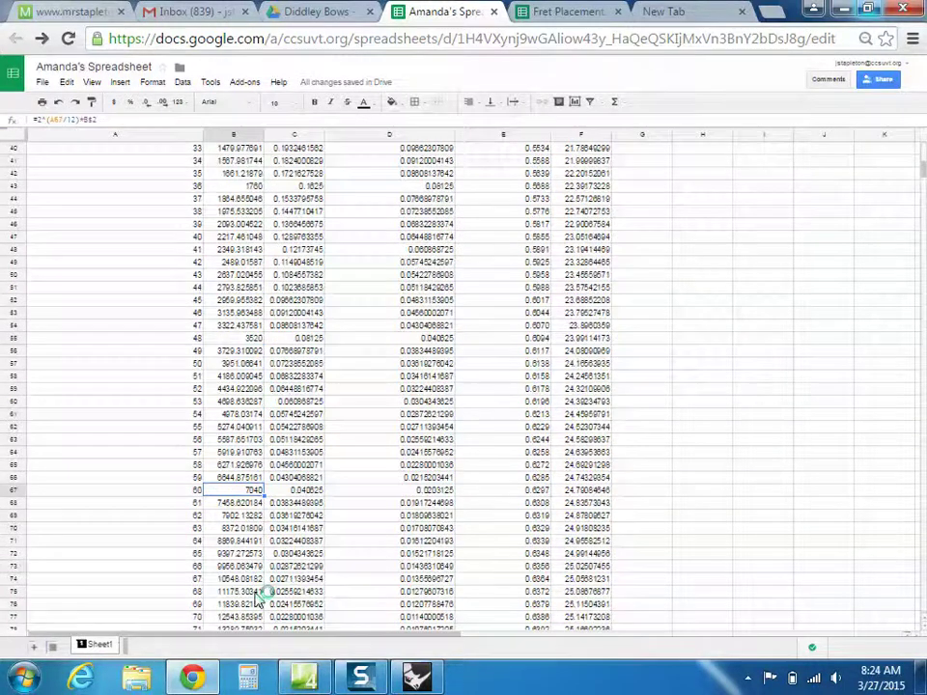
scroll(270, 580, "down", 2)
left_click(263, 566)
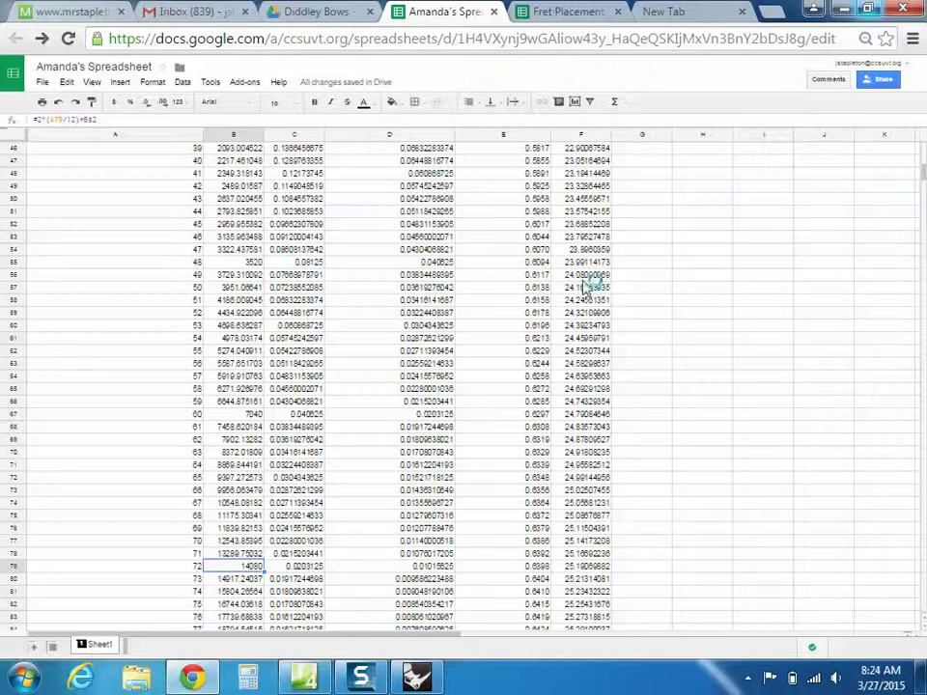
- Review the inch fret distances in column F from the first frets down to cell F281 and back to the table's start
scroll(591, 290, "up", 13)
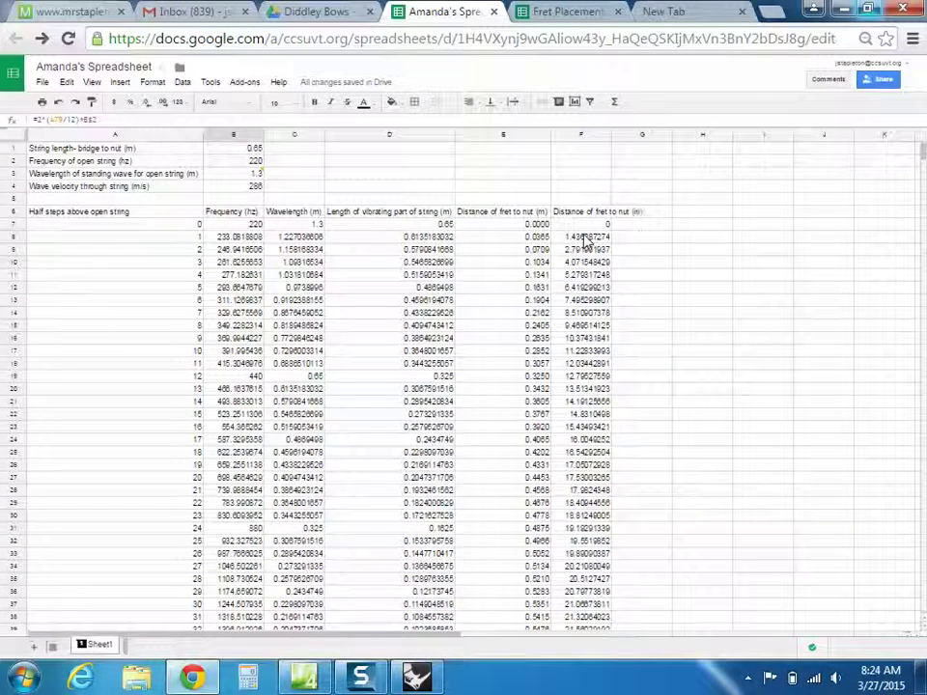
left_click(586, 238)
left_click(587, 250)
left_click(587, 263)
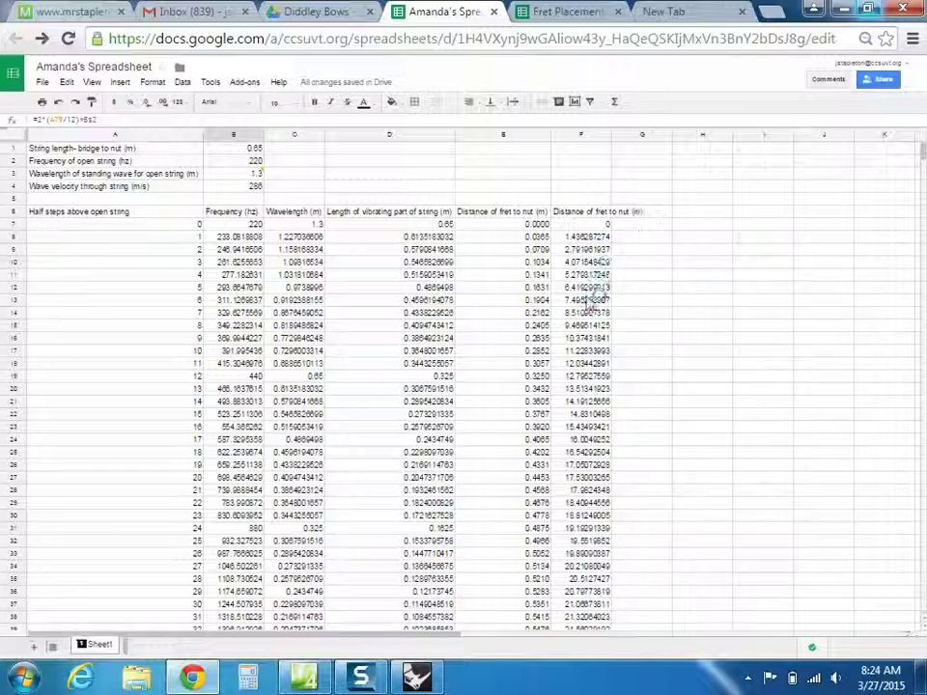
scroll(583, 396, "down", 1)
scroll(583, 396, "down", 20)
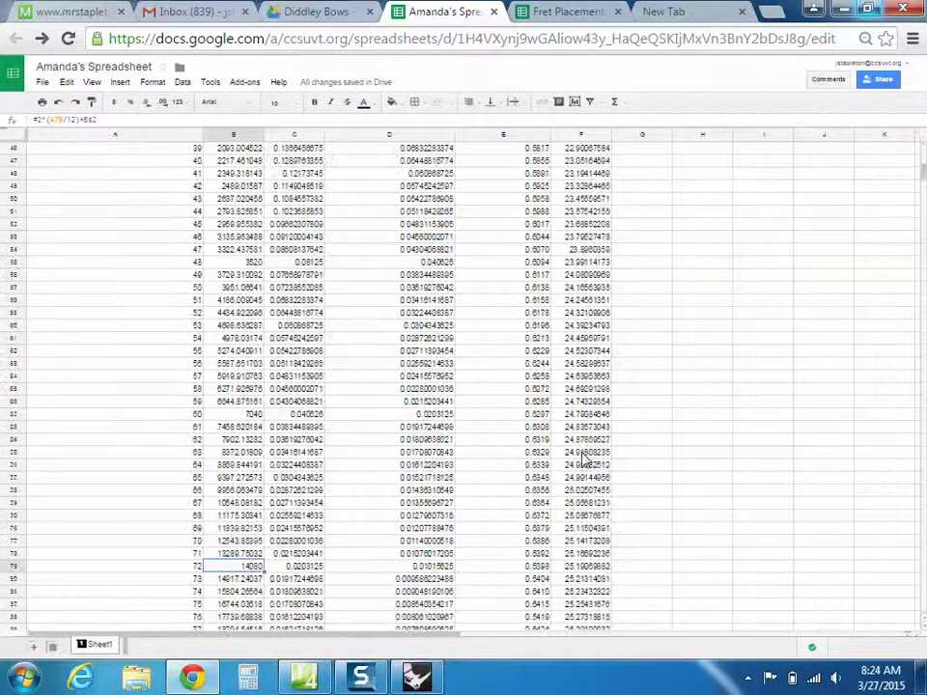
scroll(583, 464, "down", 20)
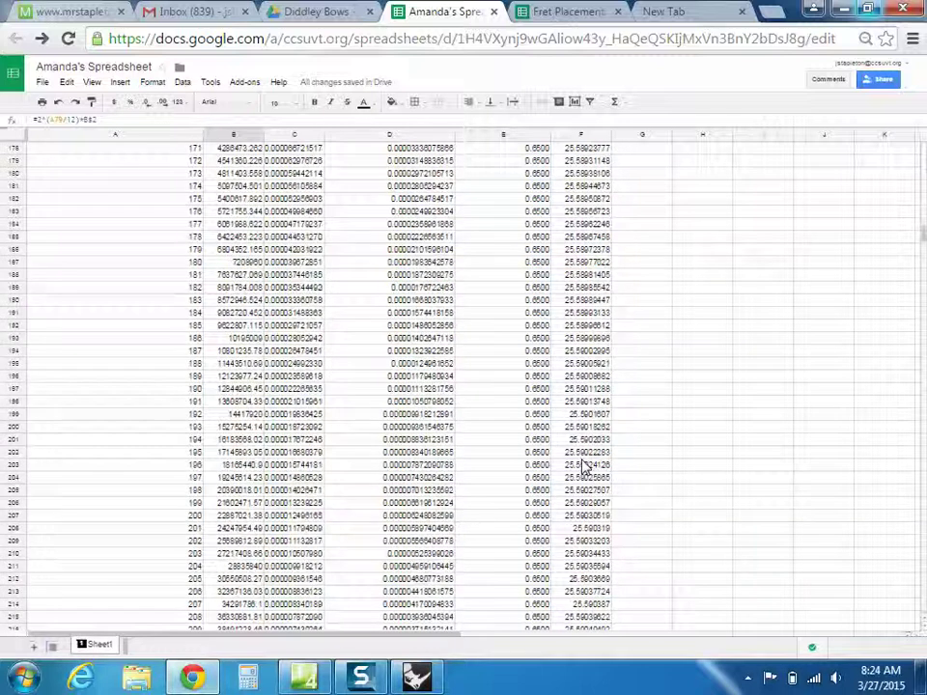
scroll(584, 468, "down", 5)
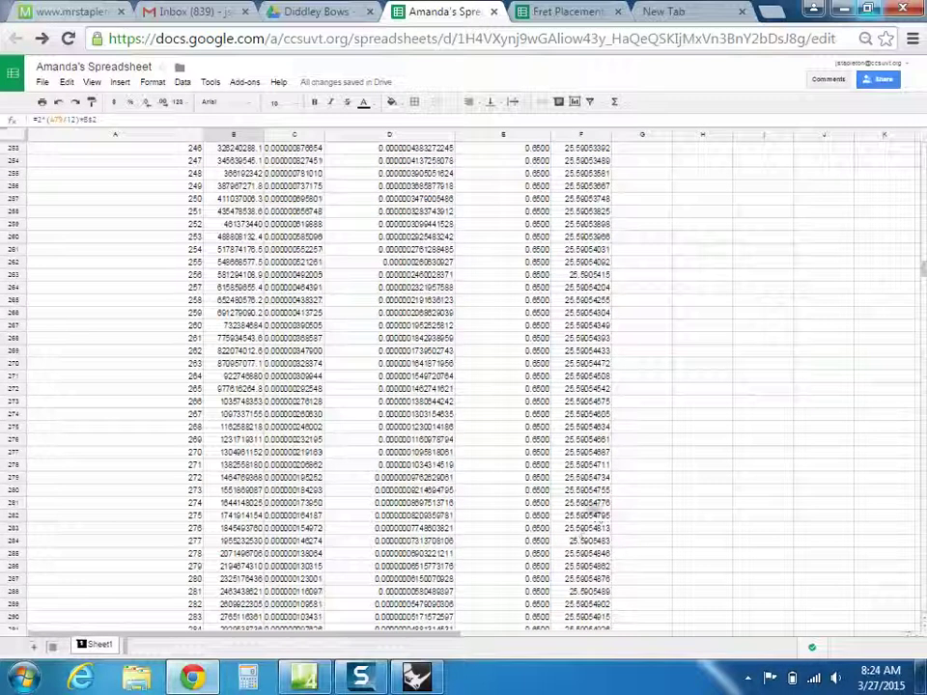
left_click(586, 504)
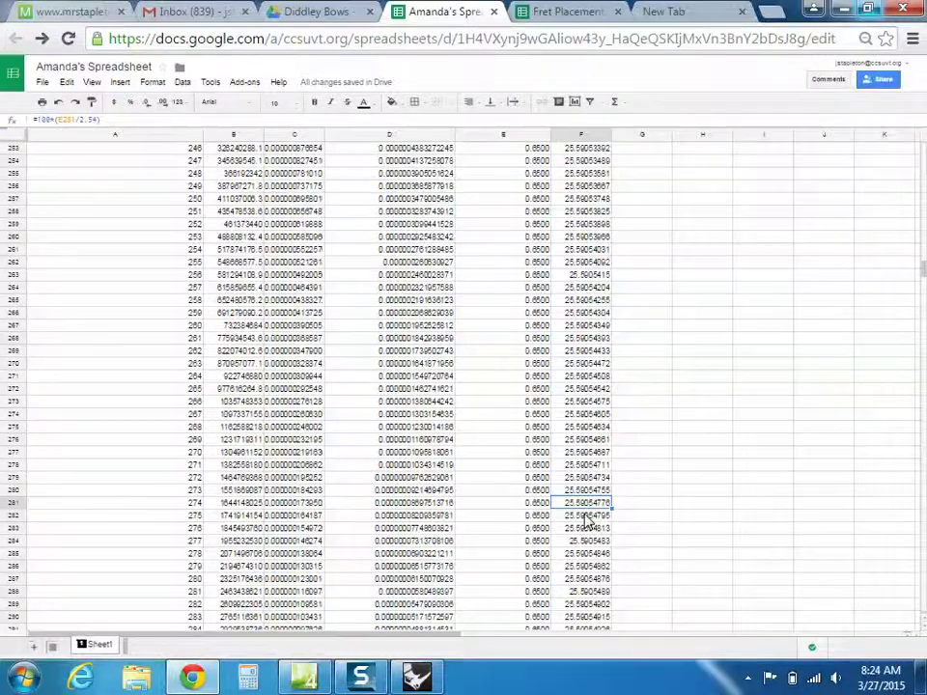
scroll(277, 465, "up", 14)
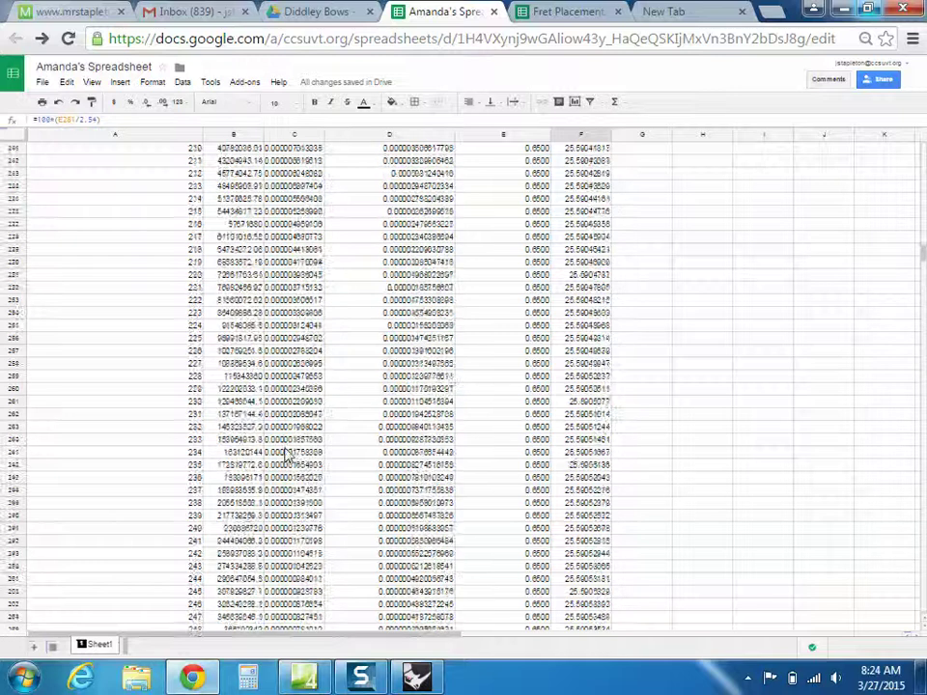
scroll(344, 446, "right", 3)
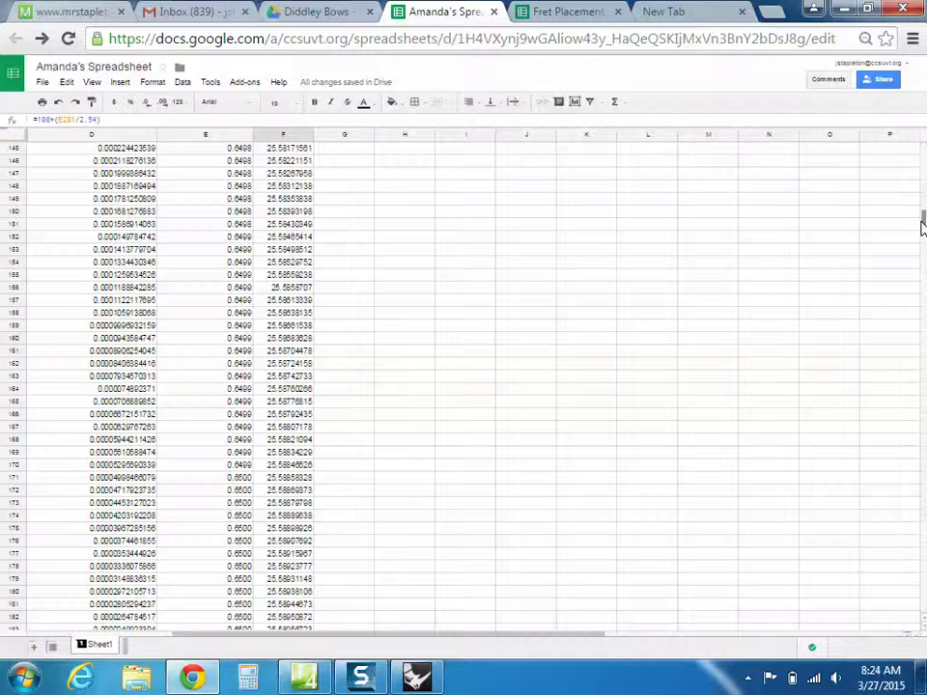
left_click_drag(921, 209, 918, 149)
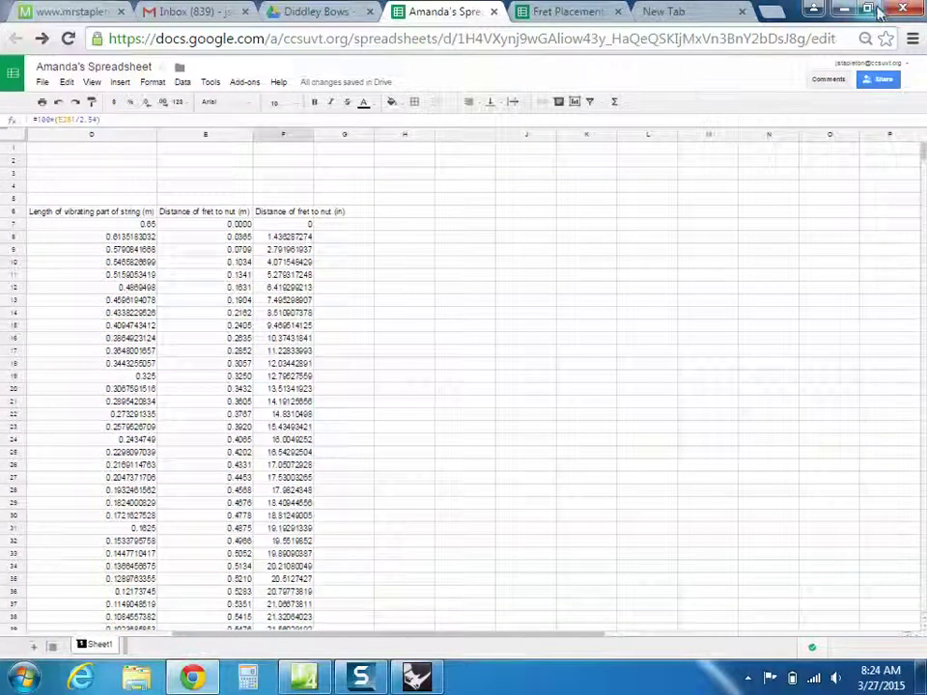
- Restore the spreadsheet window to a smaller size beside Rhino, enlarge its page zoom and bring inch column F into view
left_click(846, 11)
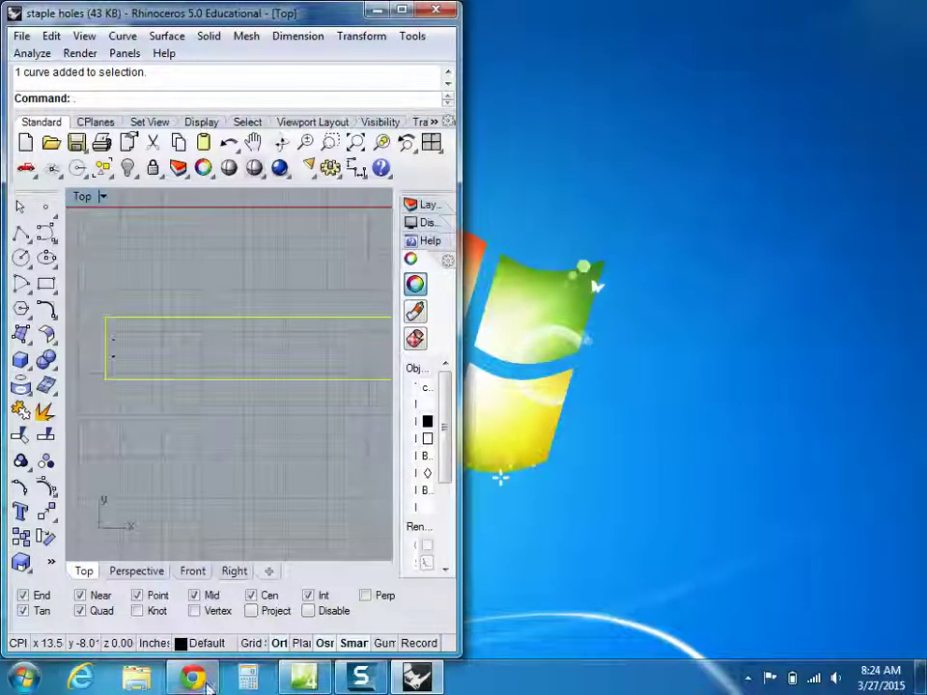
left_click(204, 683)
left_click(867, 10)
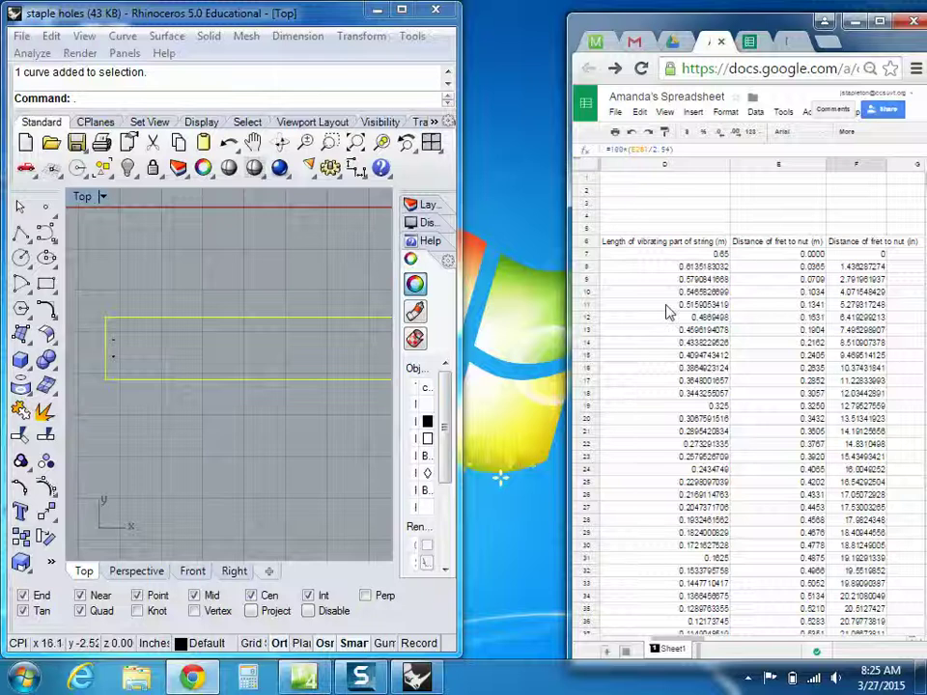
left_click(850, 212)
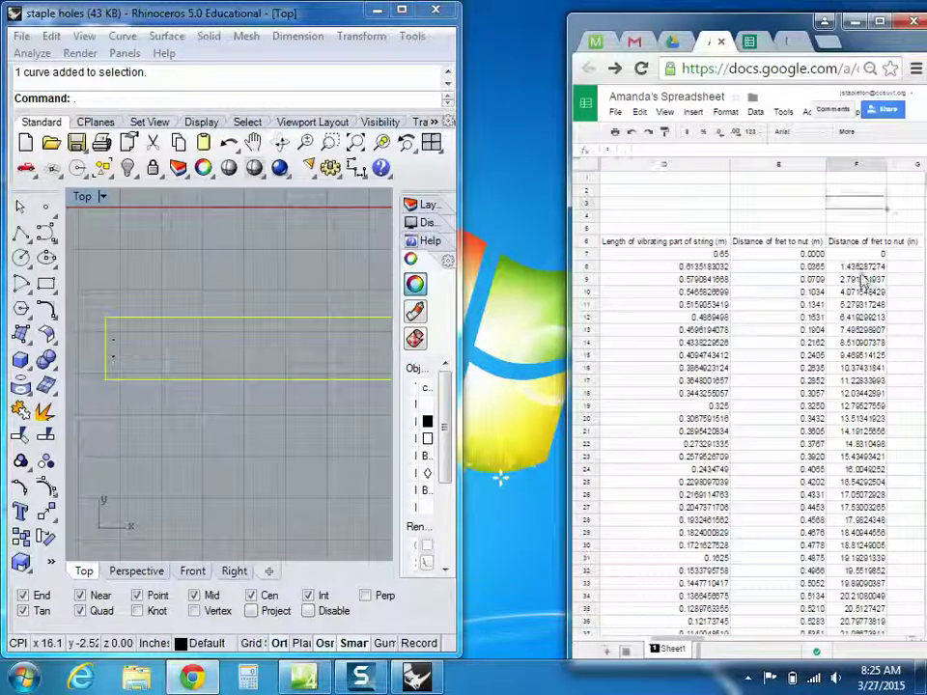
scroll(857, 282, "left", 5)
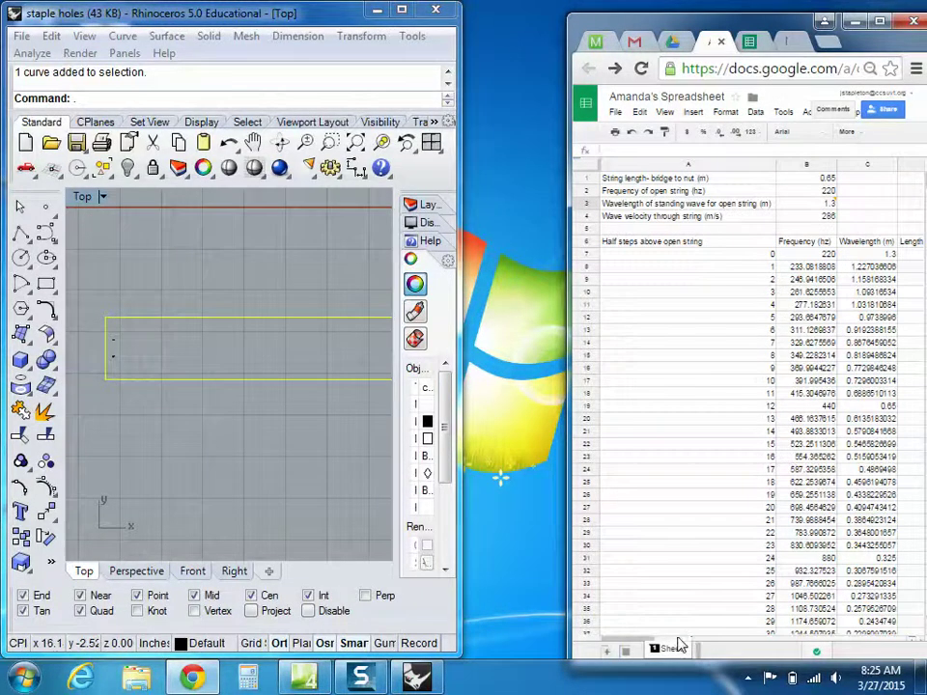
left_click_drag(658, 644, 732, 637)
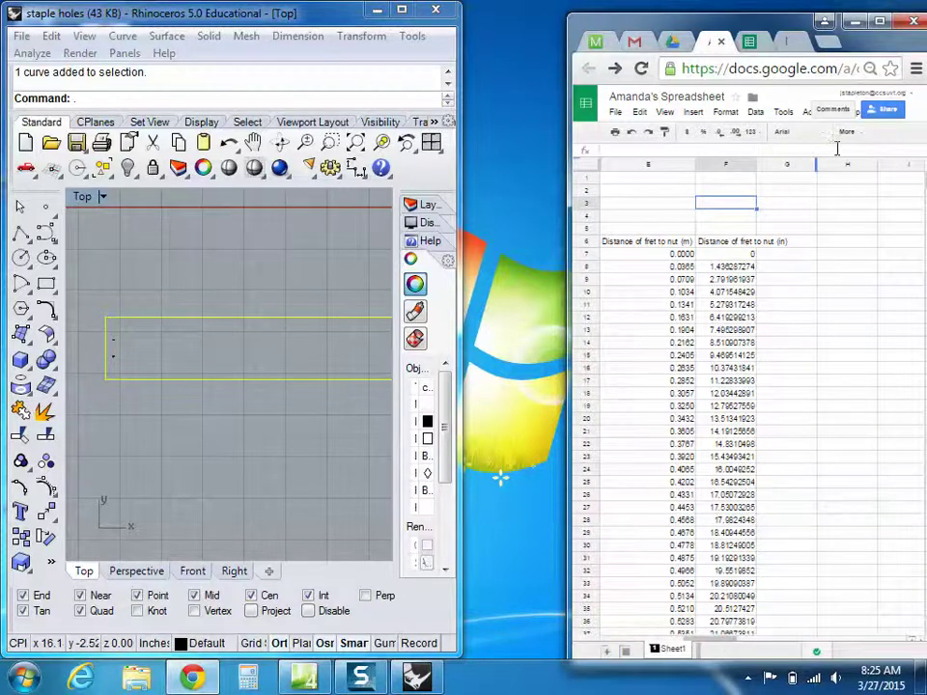
scroll(838, 147, "up", 1, "ctrl")
scroll(835, 153, "up", 2, "ctrl")
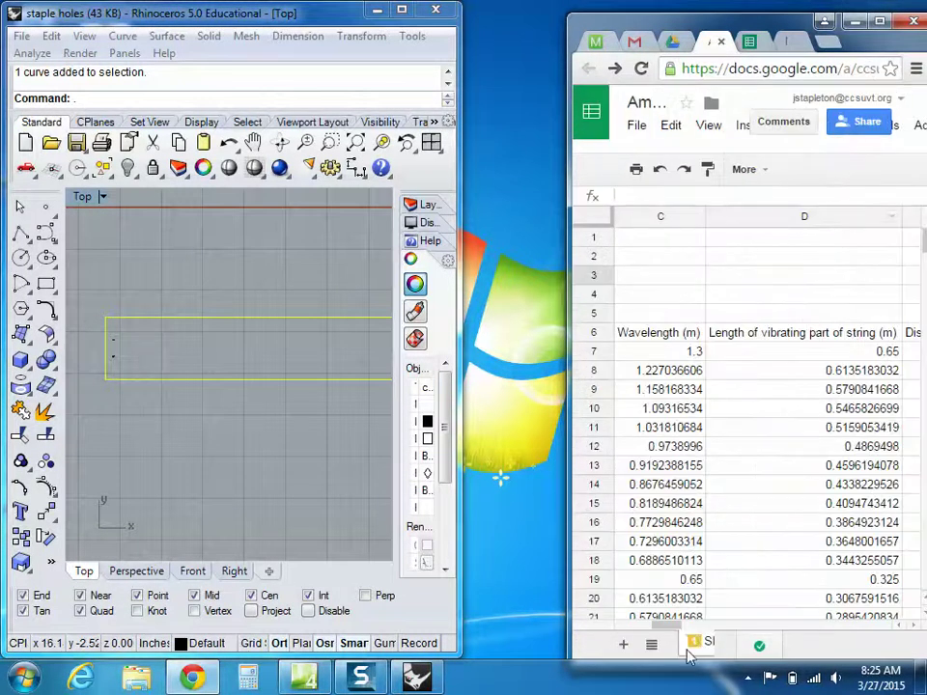
left_click_drag(676, 626, 709, 625)
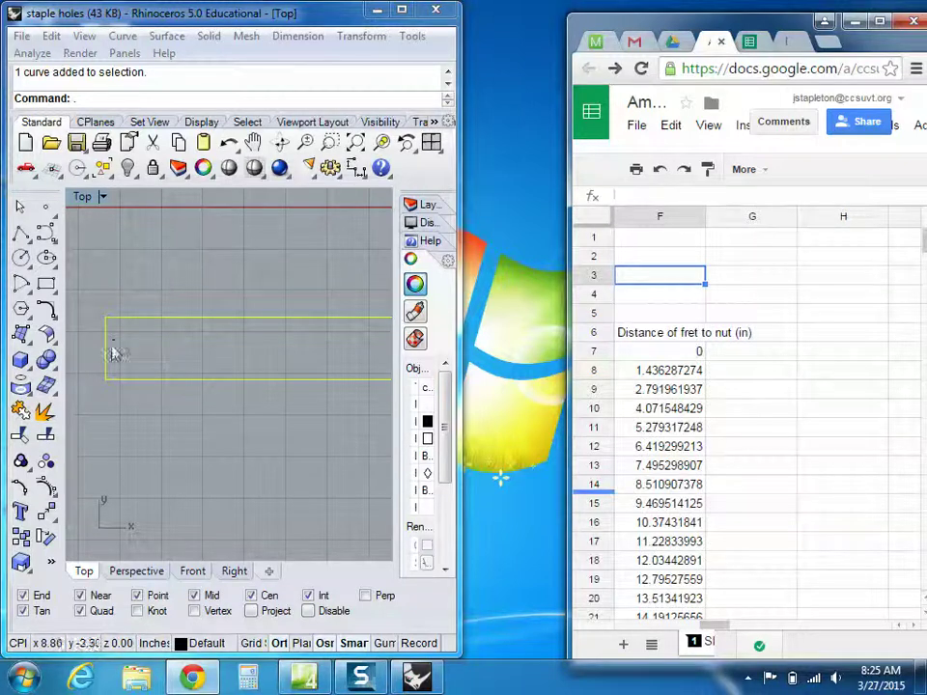
- Widen the Rhino window and copy the staple-hole pair at the nut 1.436 in along the neck
left_click_drag(81, 315, 124, 376)
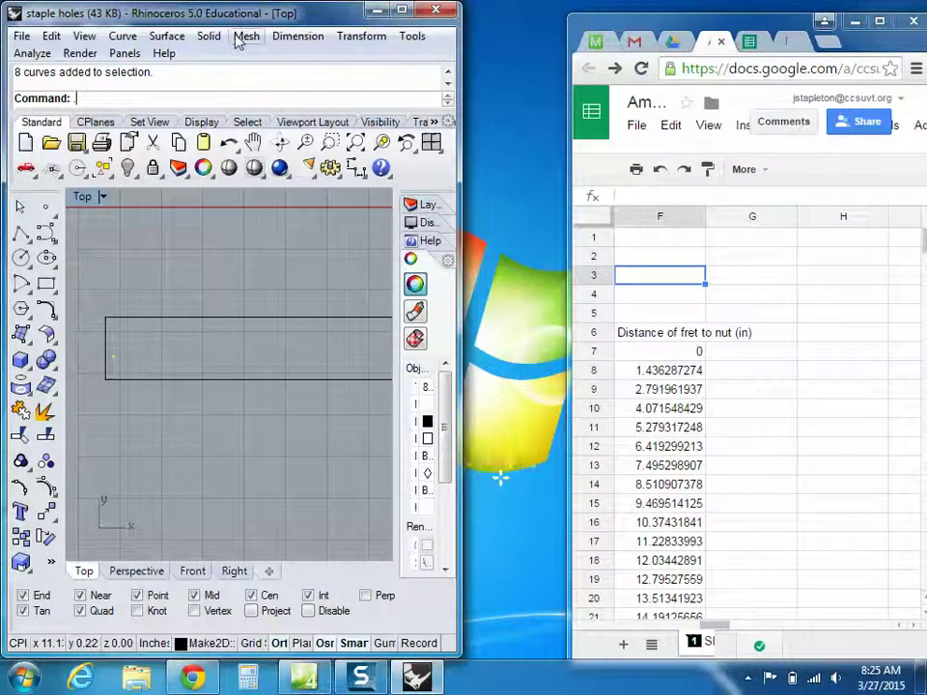
left_click(360, 36)
left_click(370, 79)
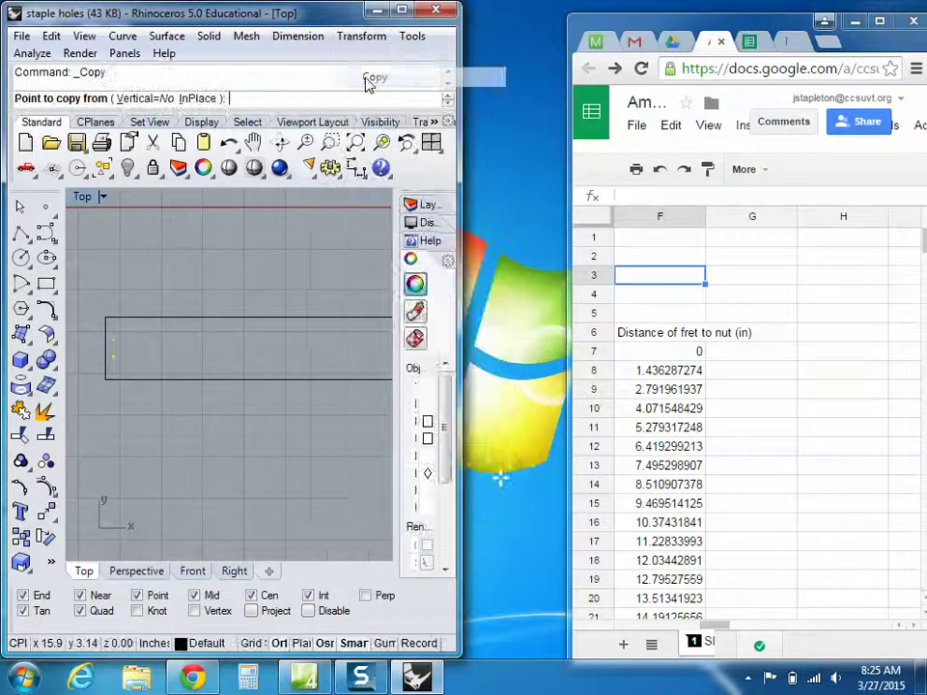
left_click_drag(463, 106, 582, 302)
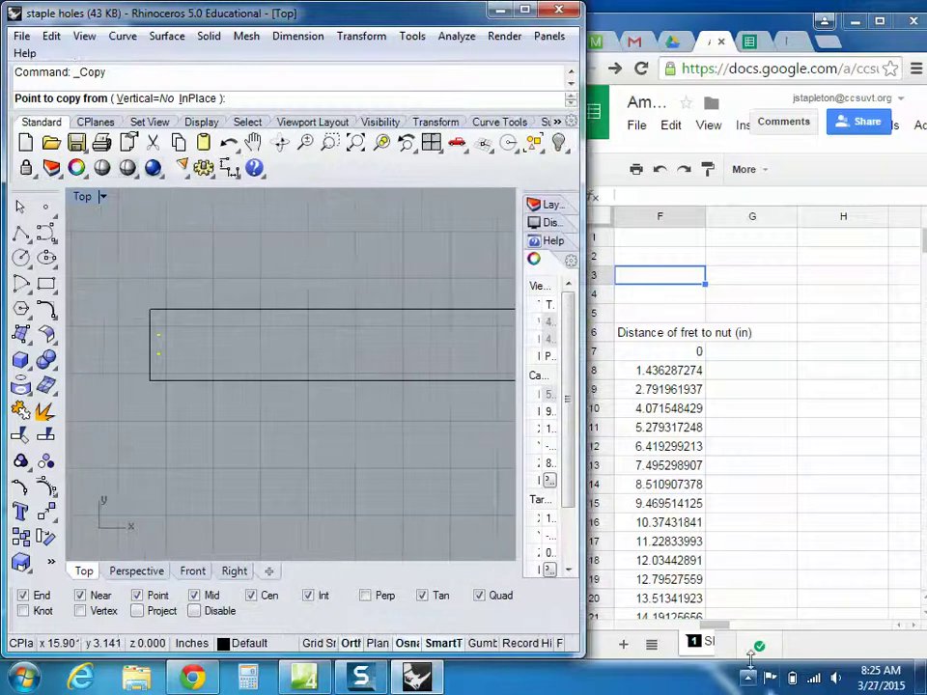
left_click(123, 272)
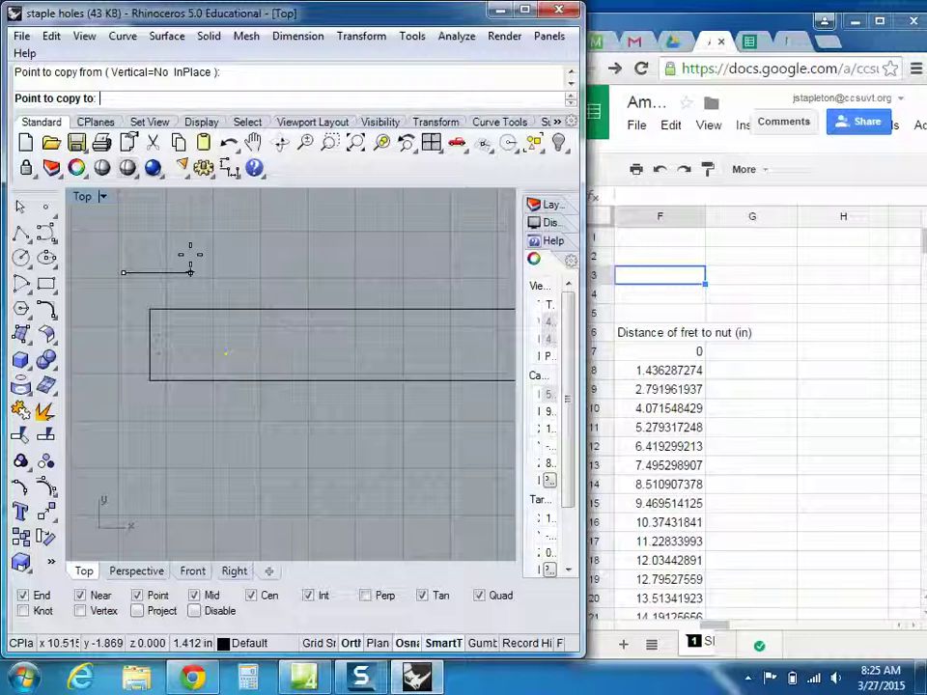
type(".436")
key("Return")
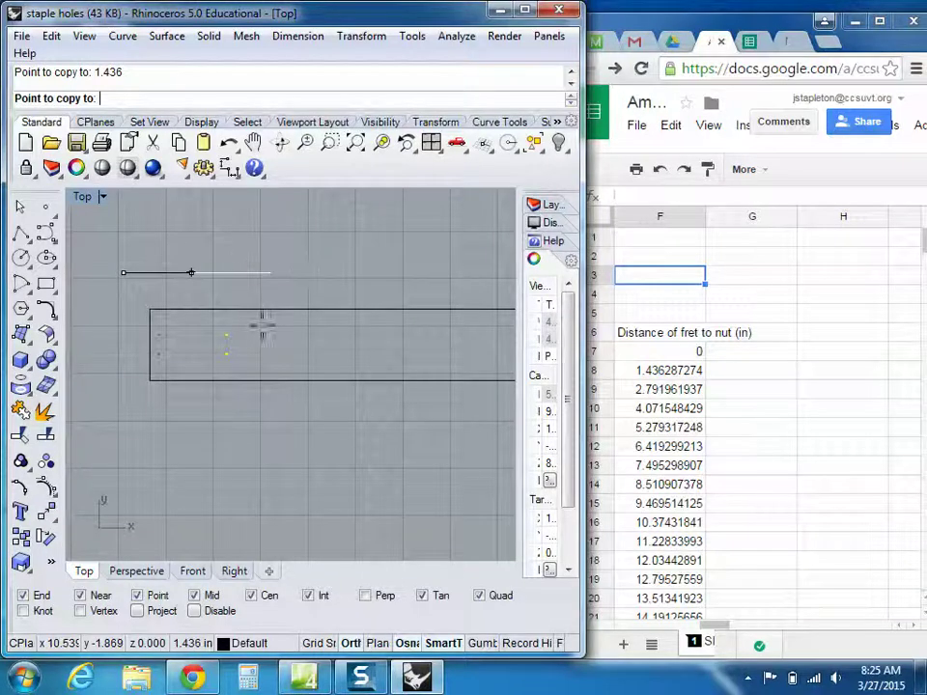
left_click(304, 273)
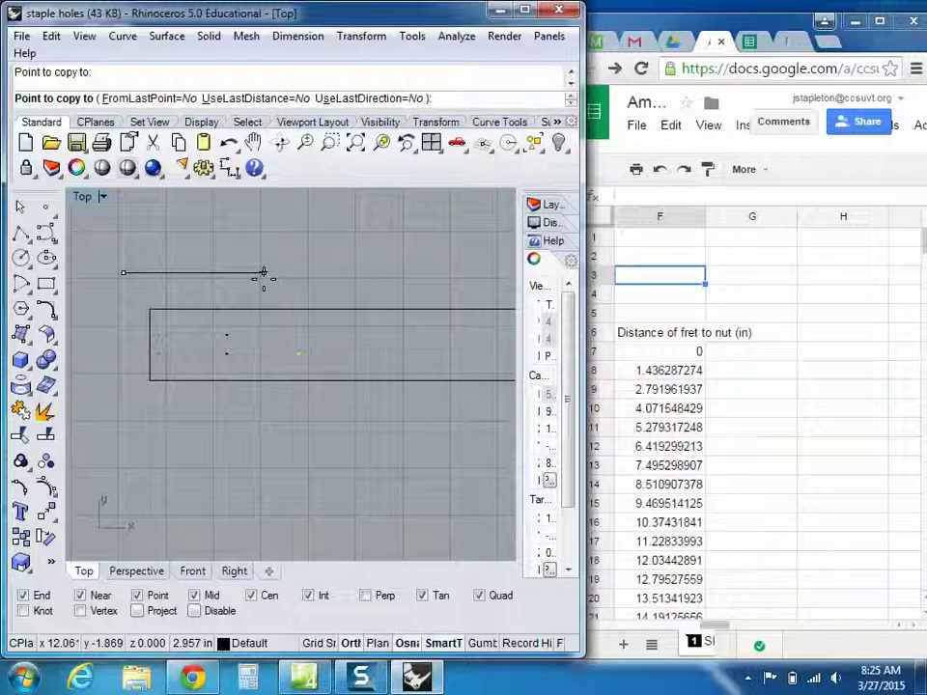
- Place further copies of the staple-hole pair at 2.791 and 4.0715 in from the nut
type("2.791")
key("Return")
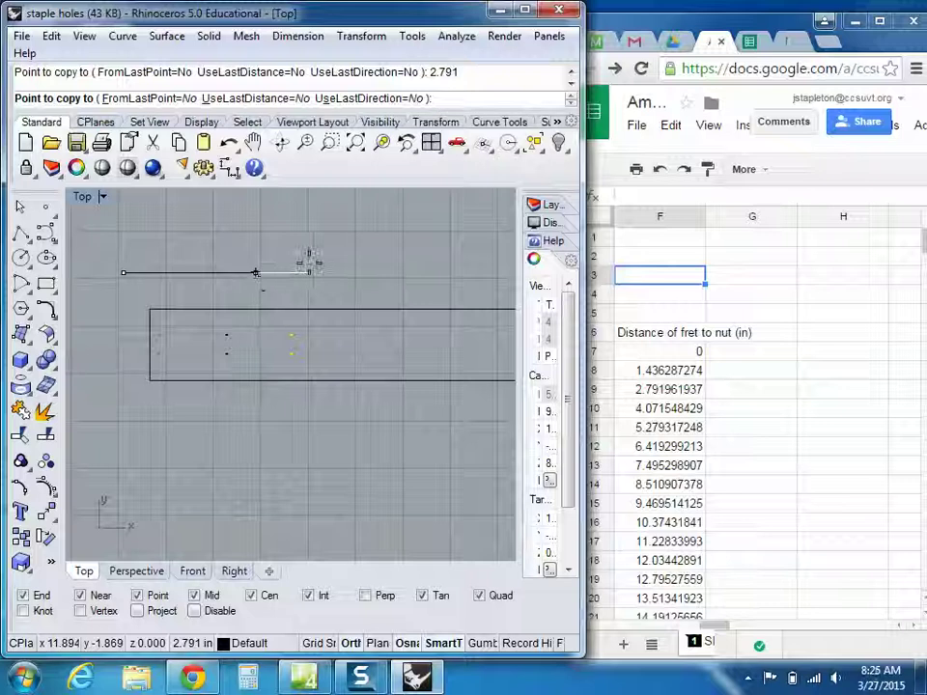
left_click(303, 272)
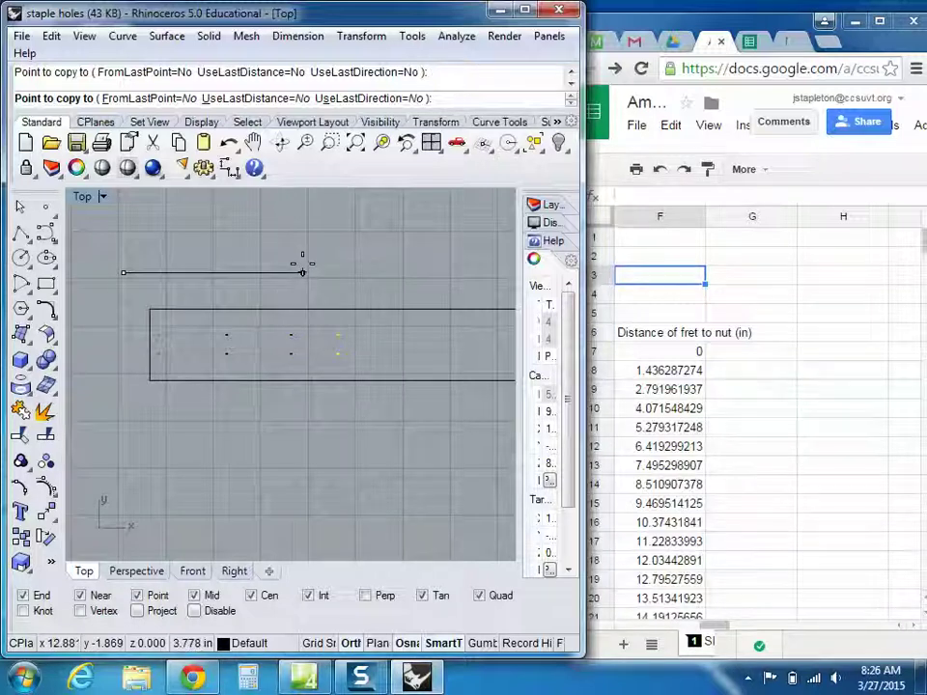
type("4.0715")
key("Return")
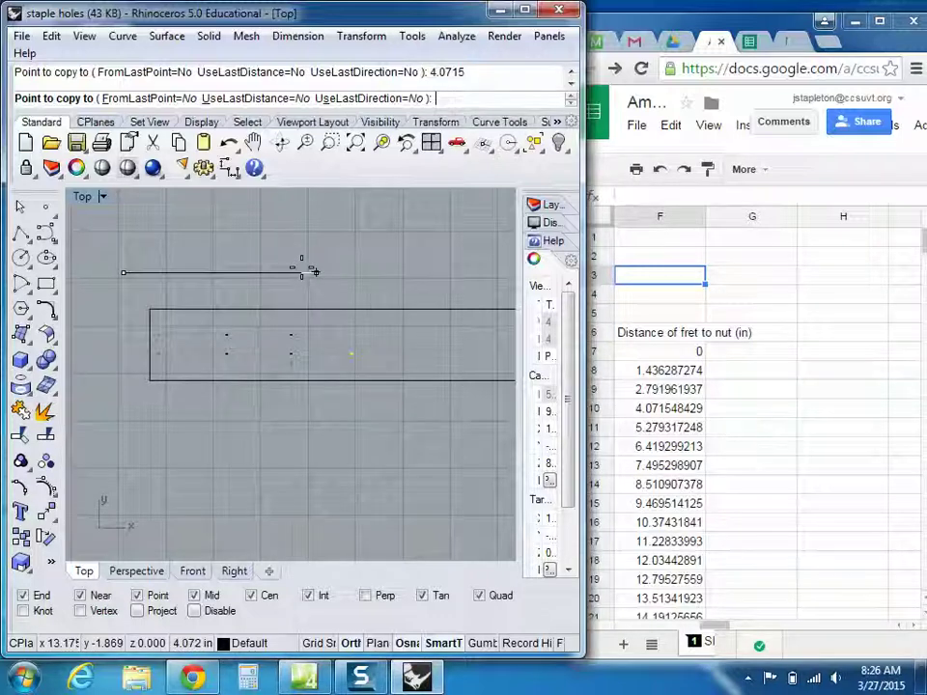
left_click(301, 272)
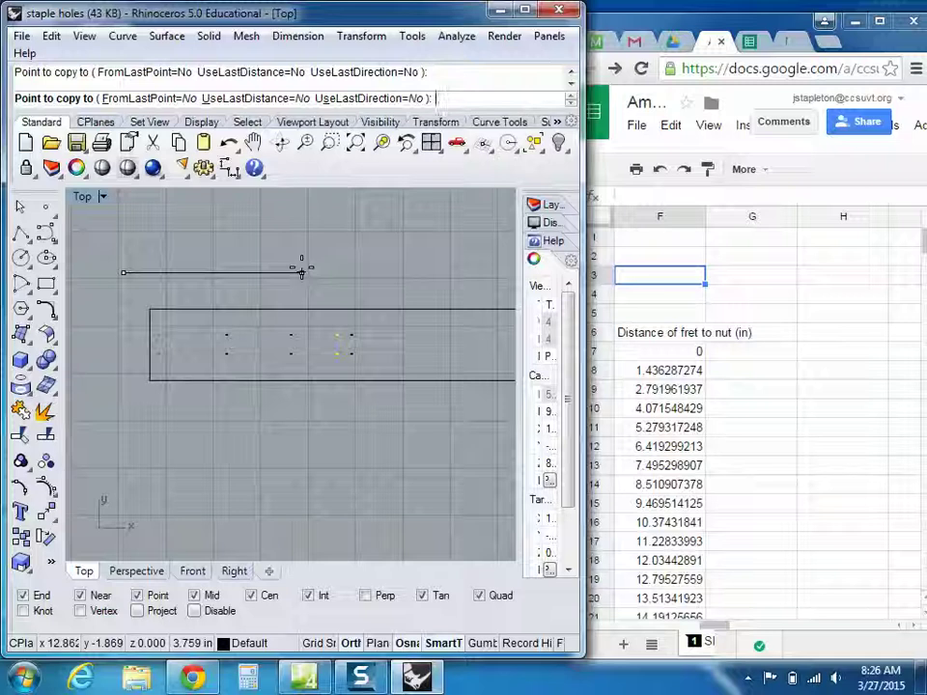
- Place the next staple-hole copies along the neck at 5.27 and 6.41929 in from the nut
type("5.27")
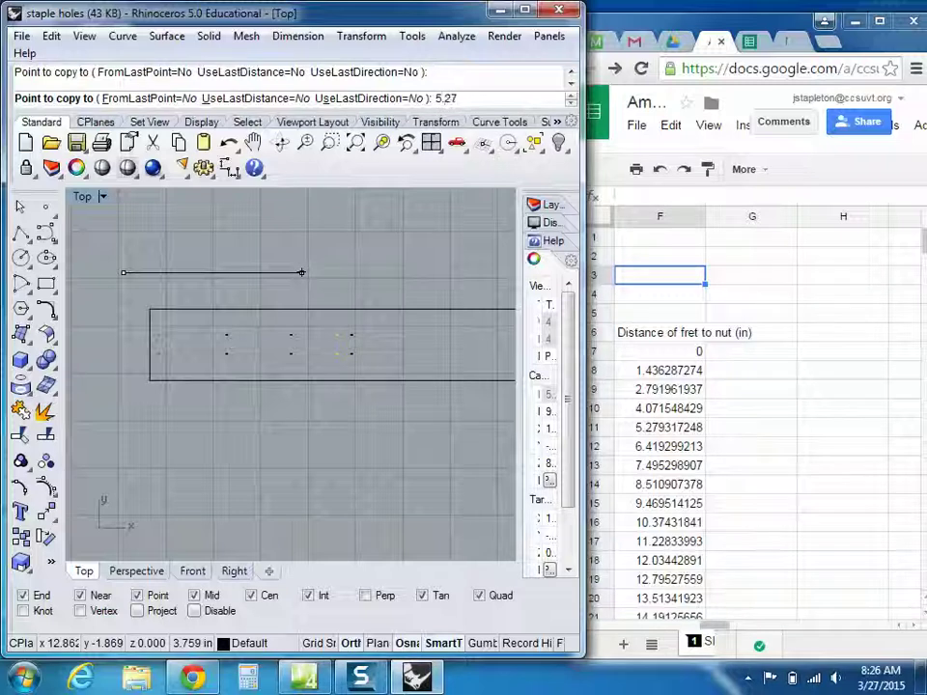
key("Return")
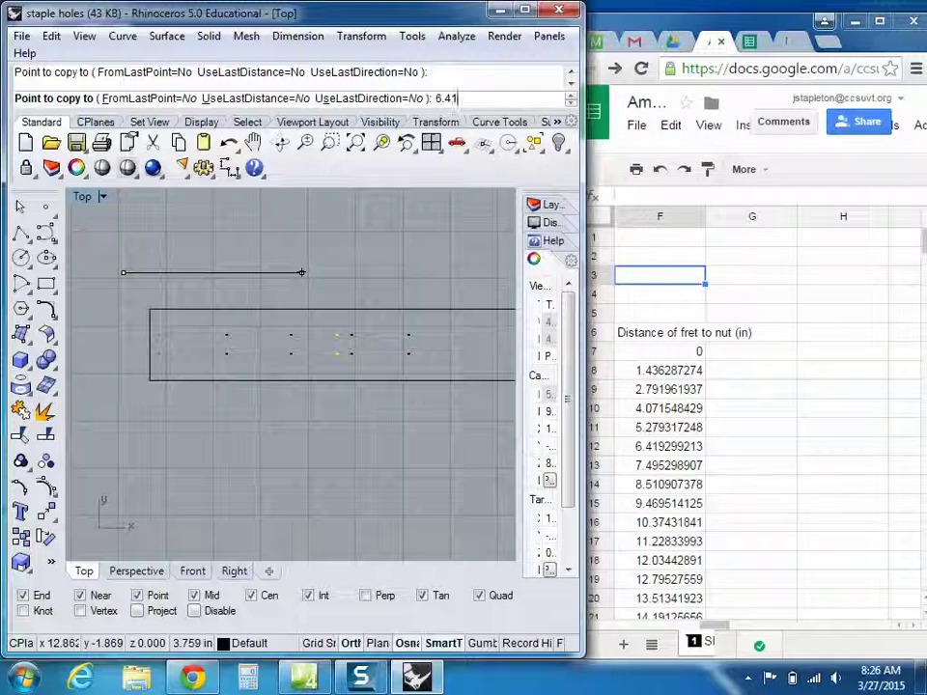
type("2")
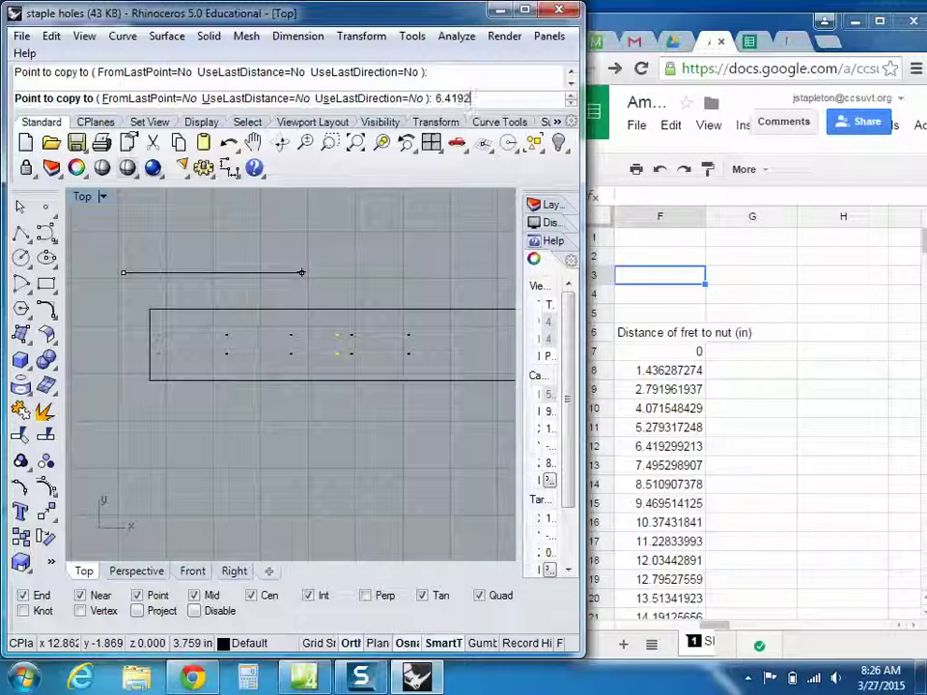
type("9")
key("Return")
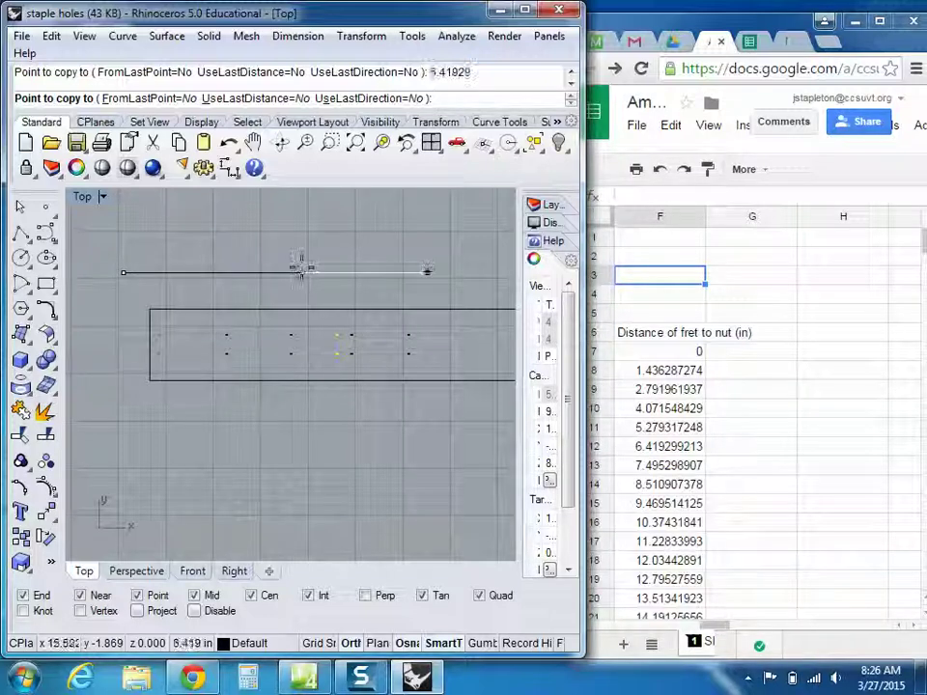
left_click(300, 268)
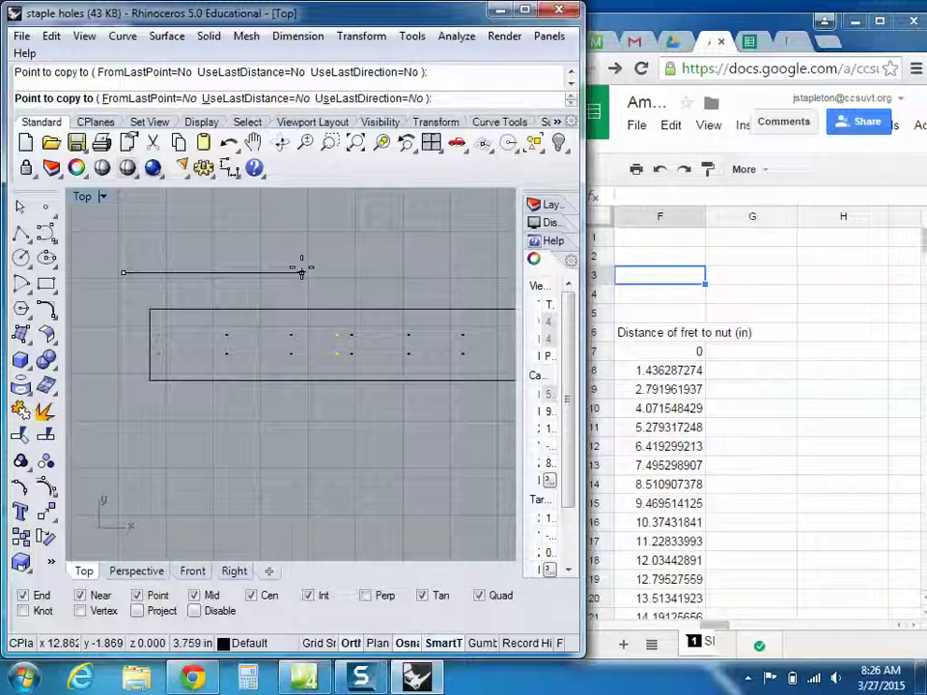
- Place another copy of the staple-hole pair 7.49529 in from the nut
type("7.49529")
key("Return")
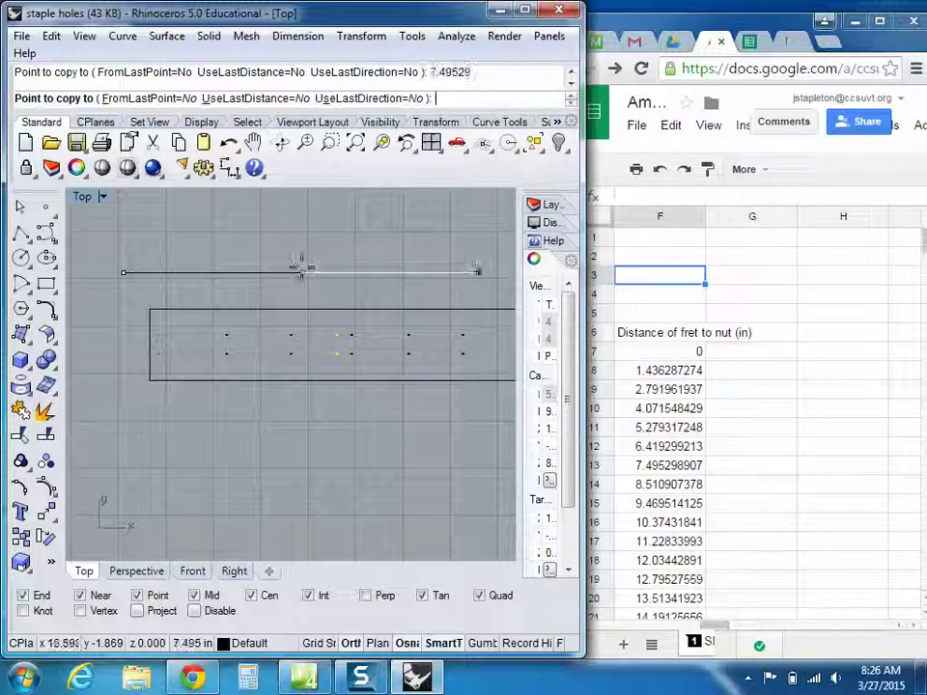
left_click(301, 270)
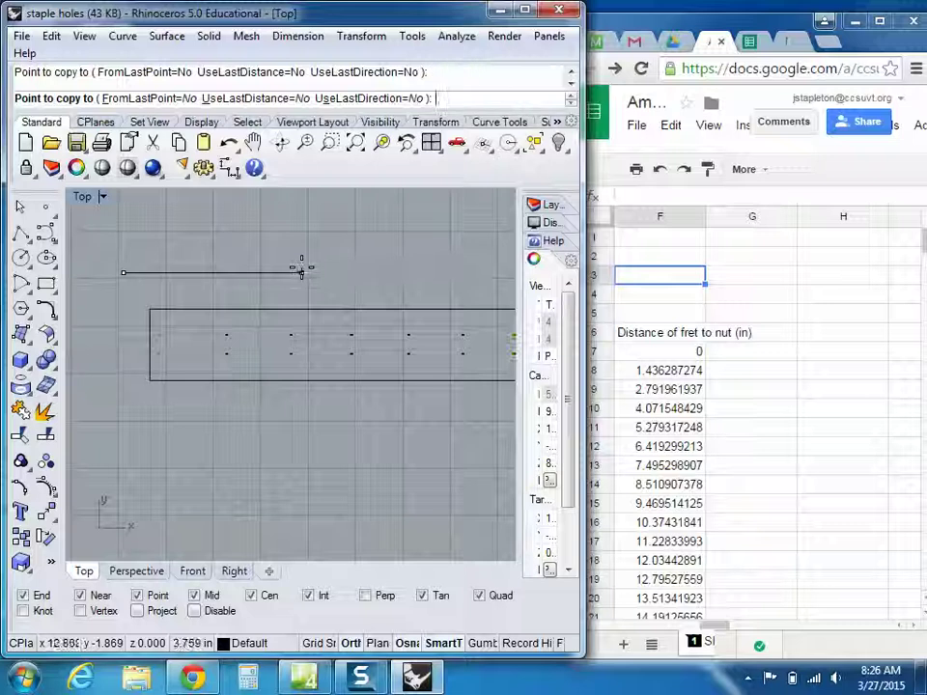
- Complete the staple-hole pair copy along the neck and maximize the modeling window
left_click(398, 274)
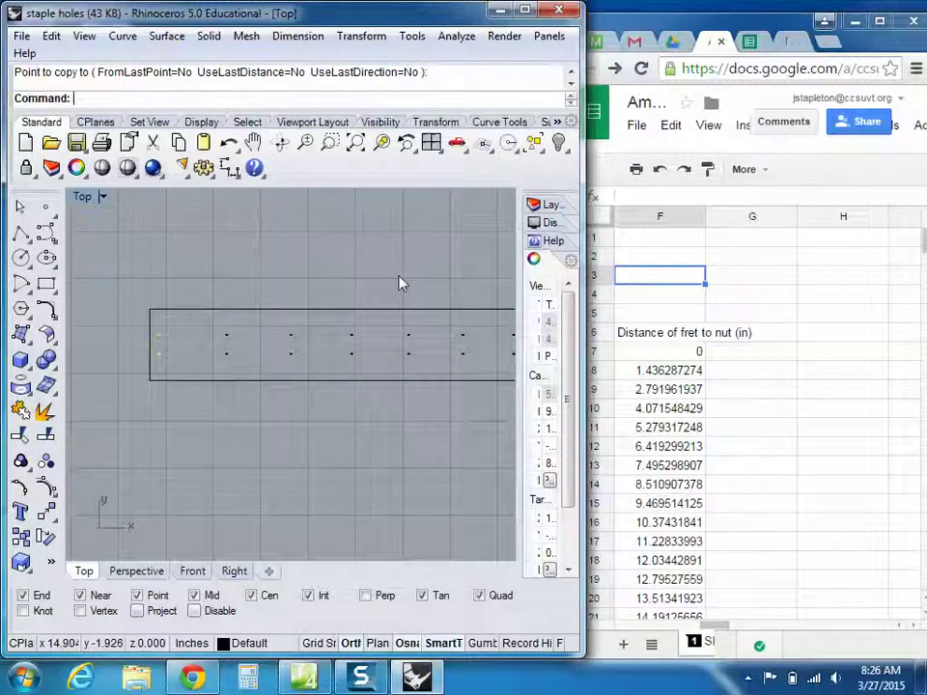
scroll(325, 295, "down", 3)
scroll(338, 302, "up", 3)
left_click(525, 10)
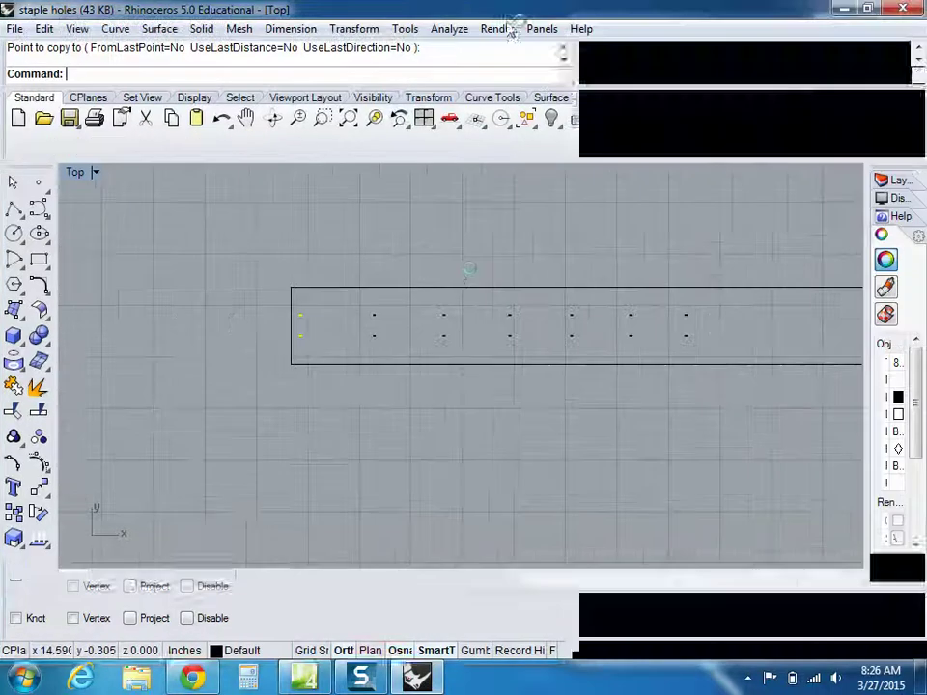
- Save the neck model with its copied staple holes under the existing file name
scroll(458, 275, "down", 4)
right_click_drag(489, 246, 299, 228)
scroll(303, 242, "down", 2)
scroll(331, 290, "up", 4)
scroll(249, 297, "down", 2)
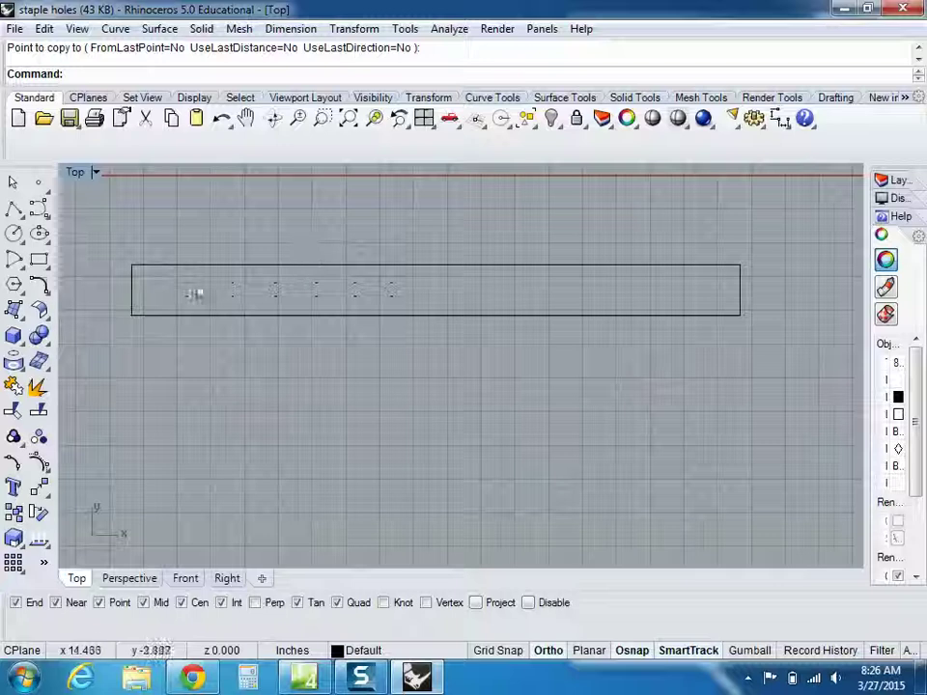
left_click(14, 29)
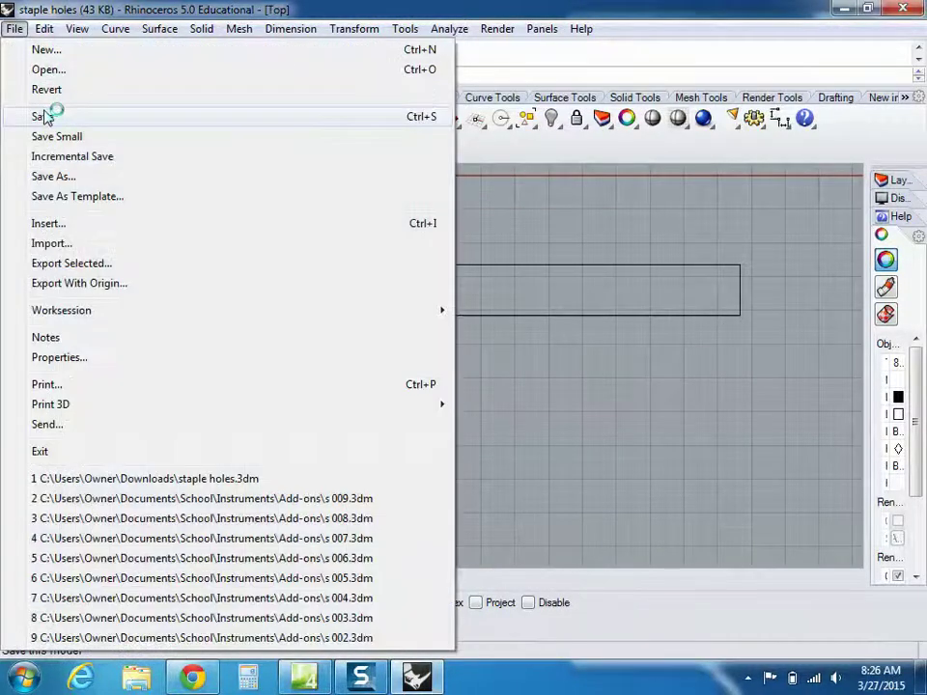
left_click(43, 116)
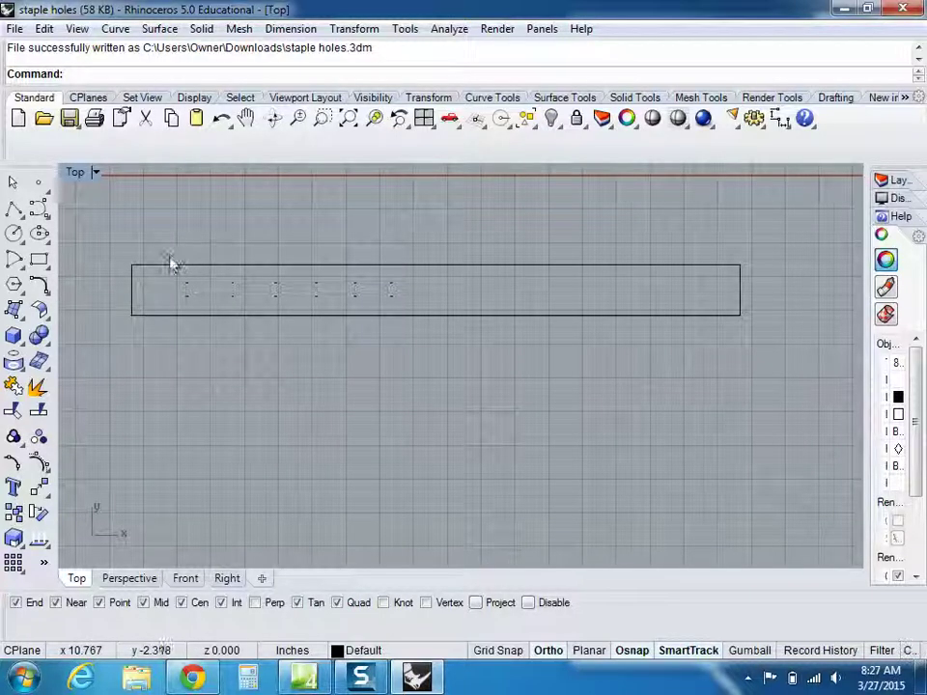
scroll(176, 290, "up", 2)
scroll(275, 292, "up", 1)
scroll(264, 304, "down", 1)
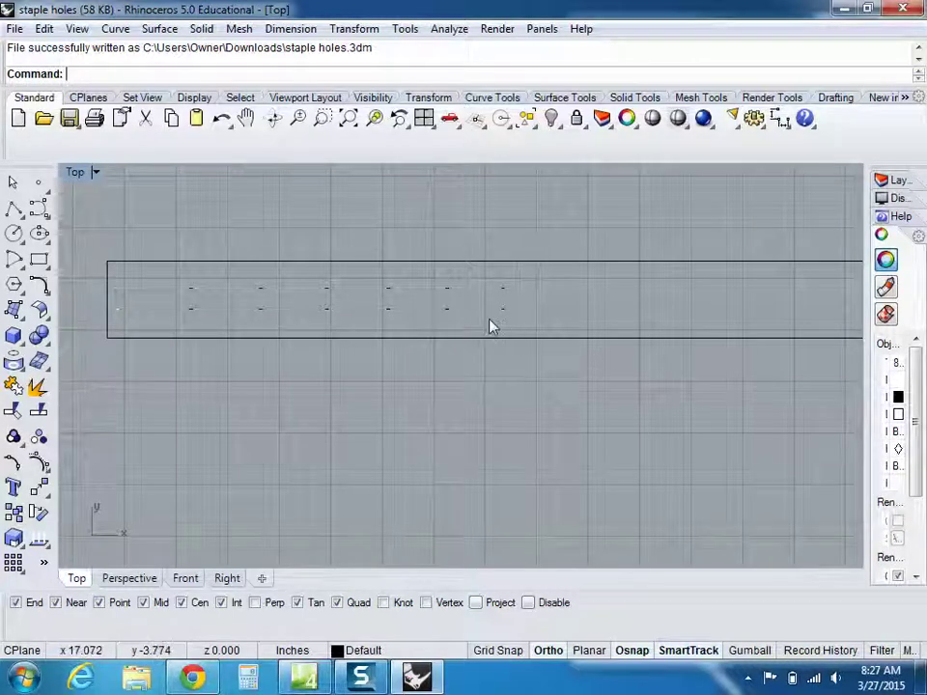
scroll(368, 451, "down", 1)
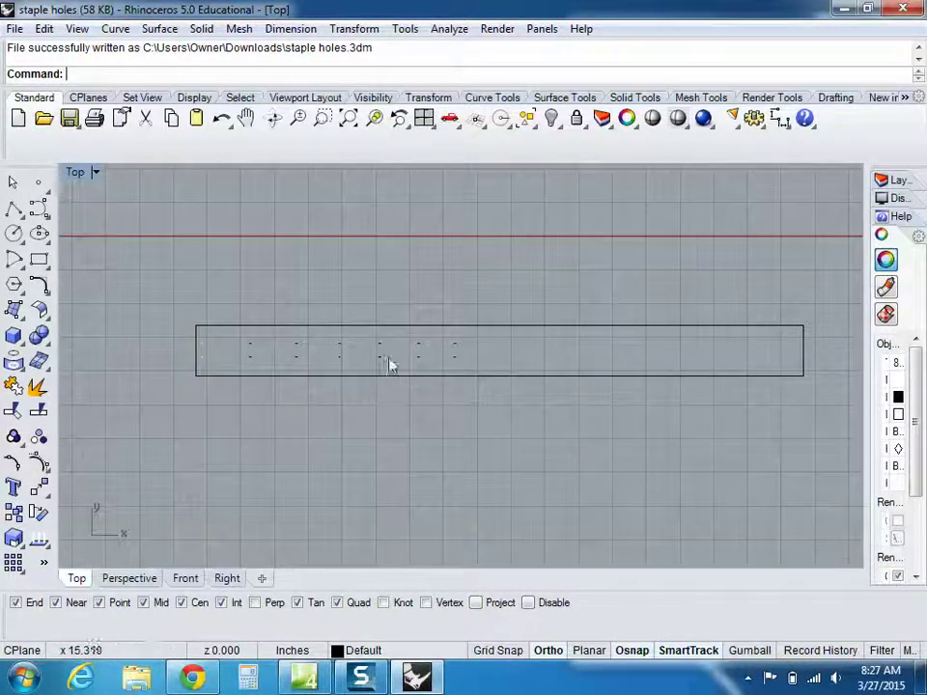
scroll(392, 364, "up", 1)
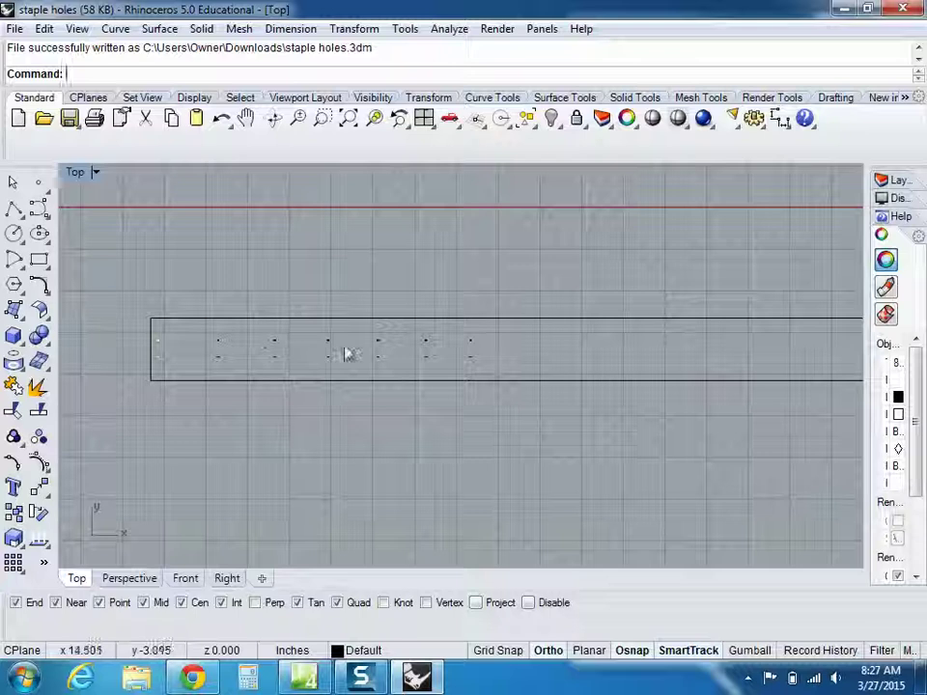
scroll(228, 331, "down", 5)
scroll(300, 331, "up", 4)
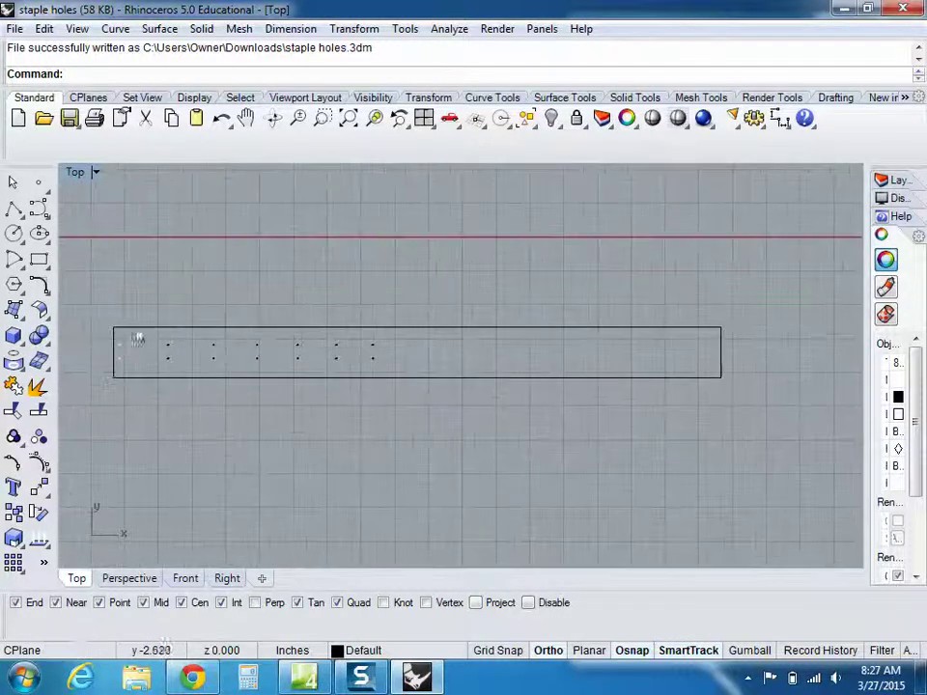